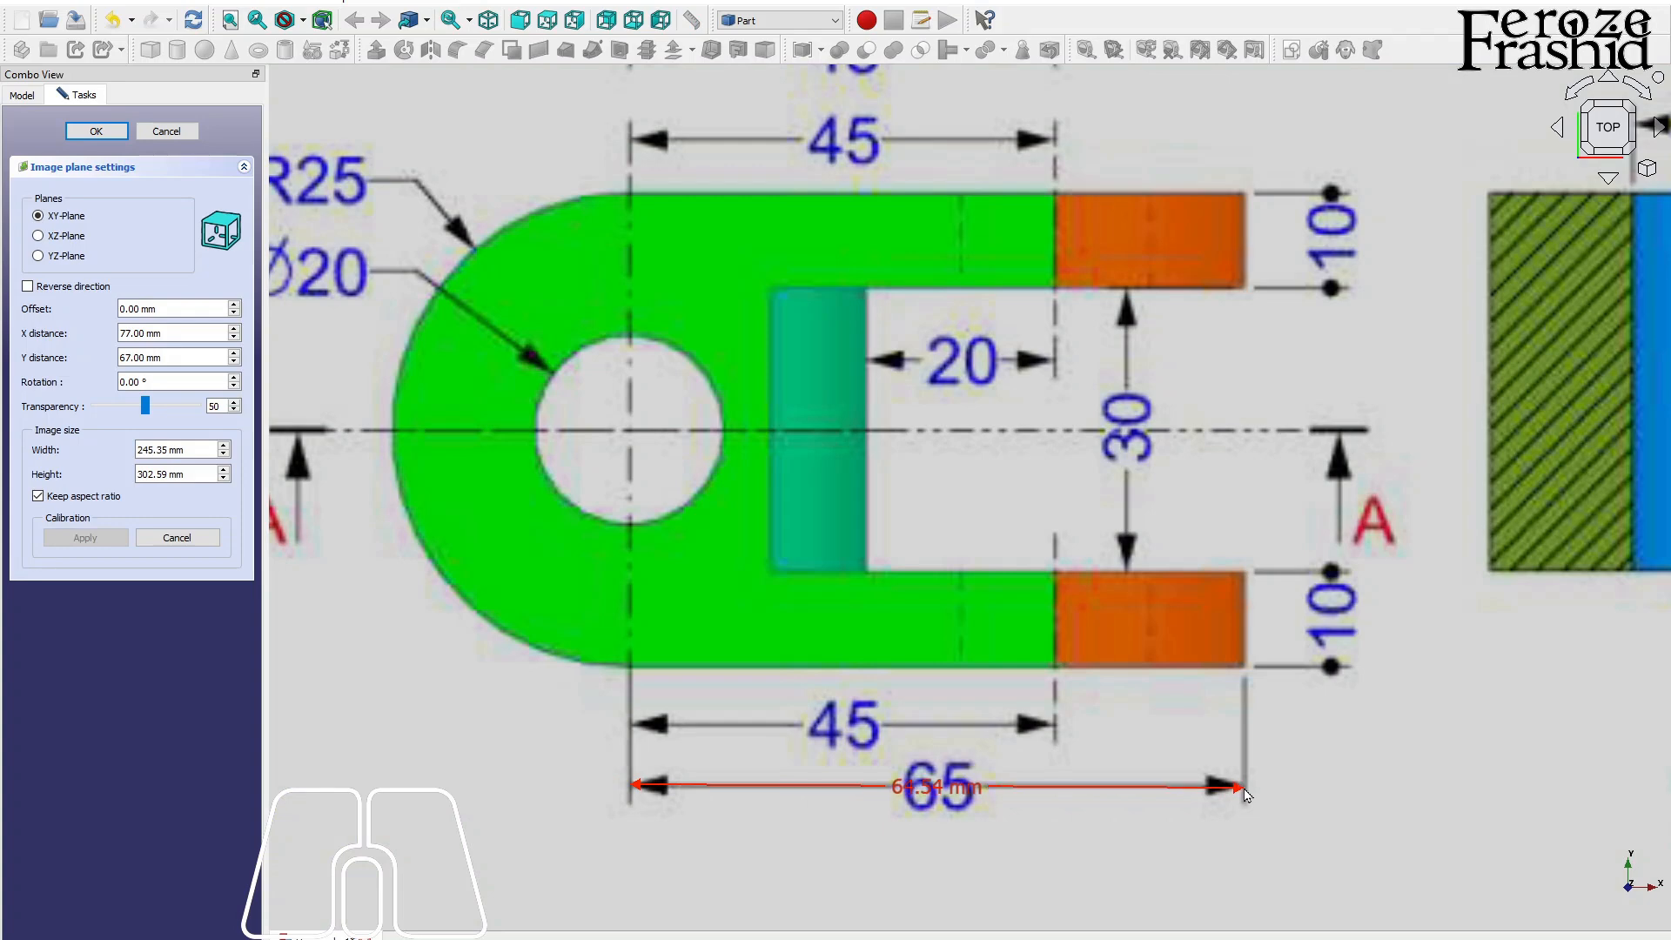
# - Calibrate the reference drawing's scale to 65 mm along its overall length dimension and accept the image plane settings
pyautogui.write('65')
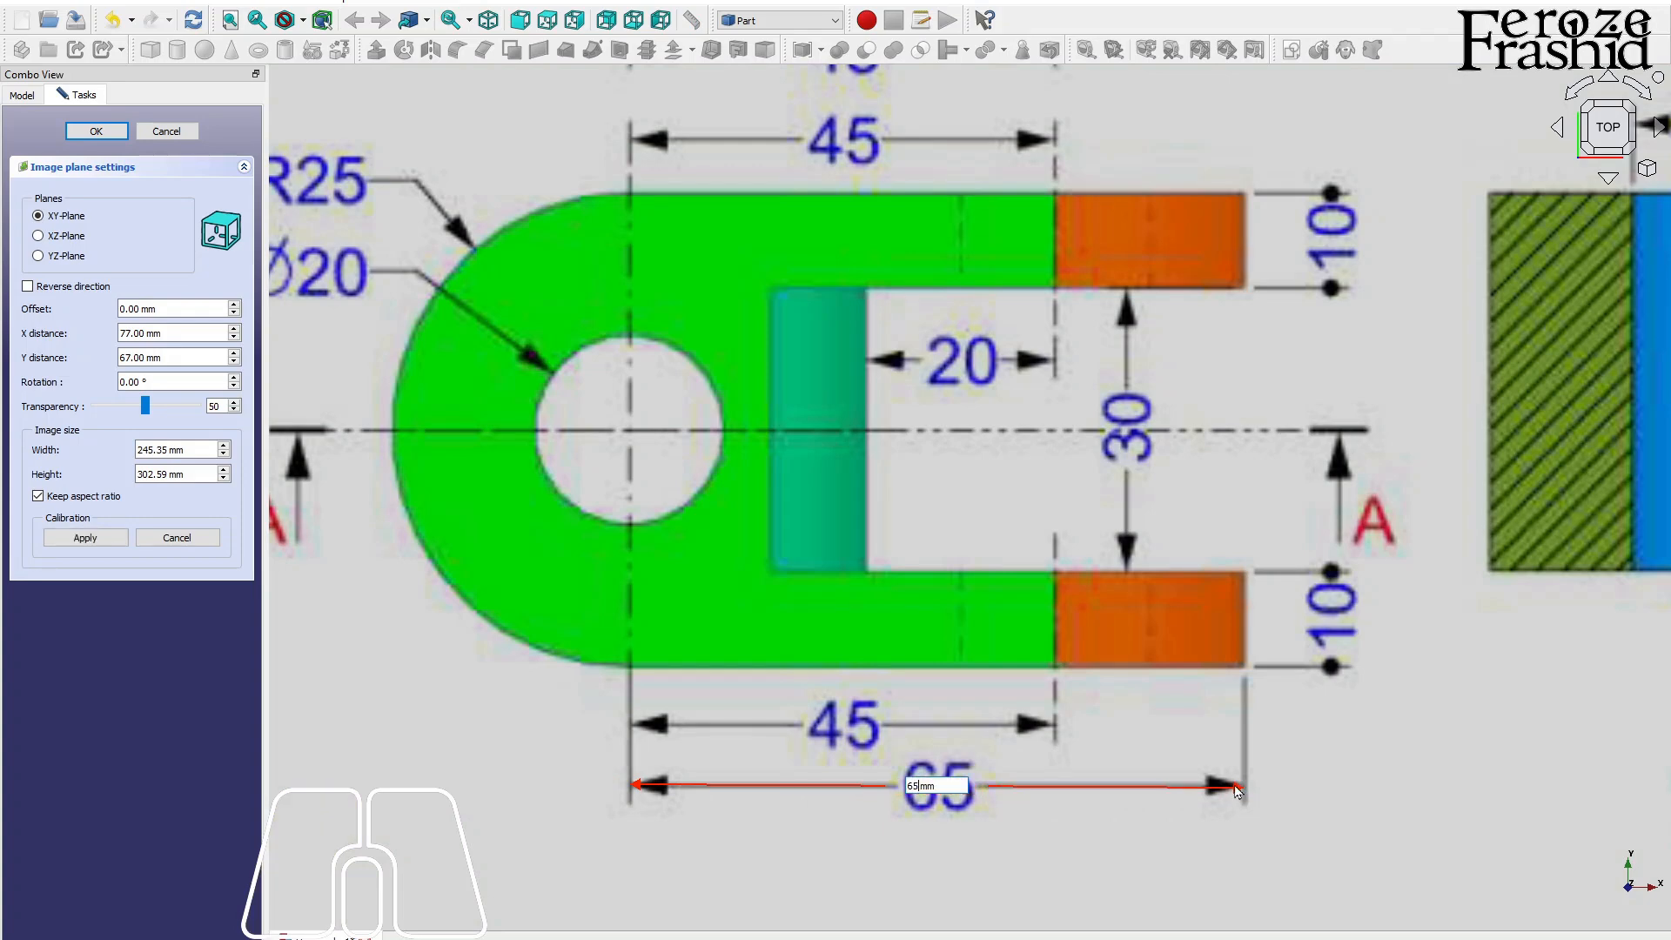
pyautogui.write('5')
pyautogui.press('Return')
pyautogui.scroll(-2, 744, 274)
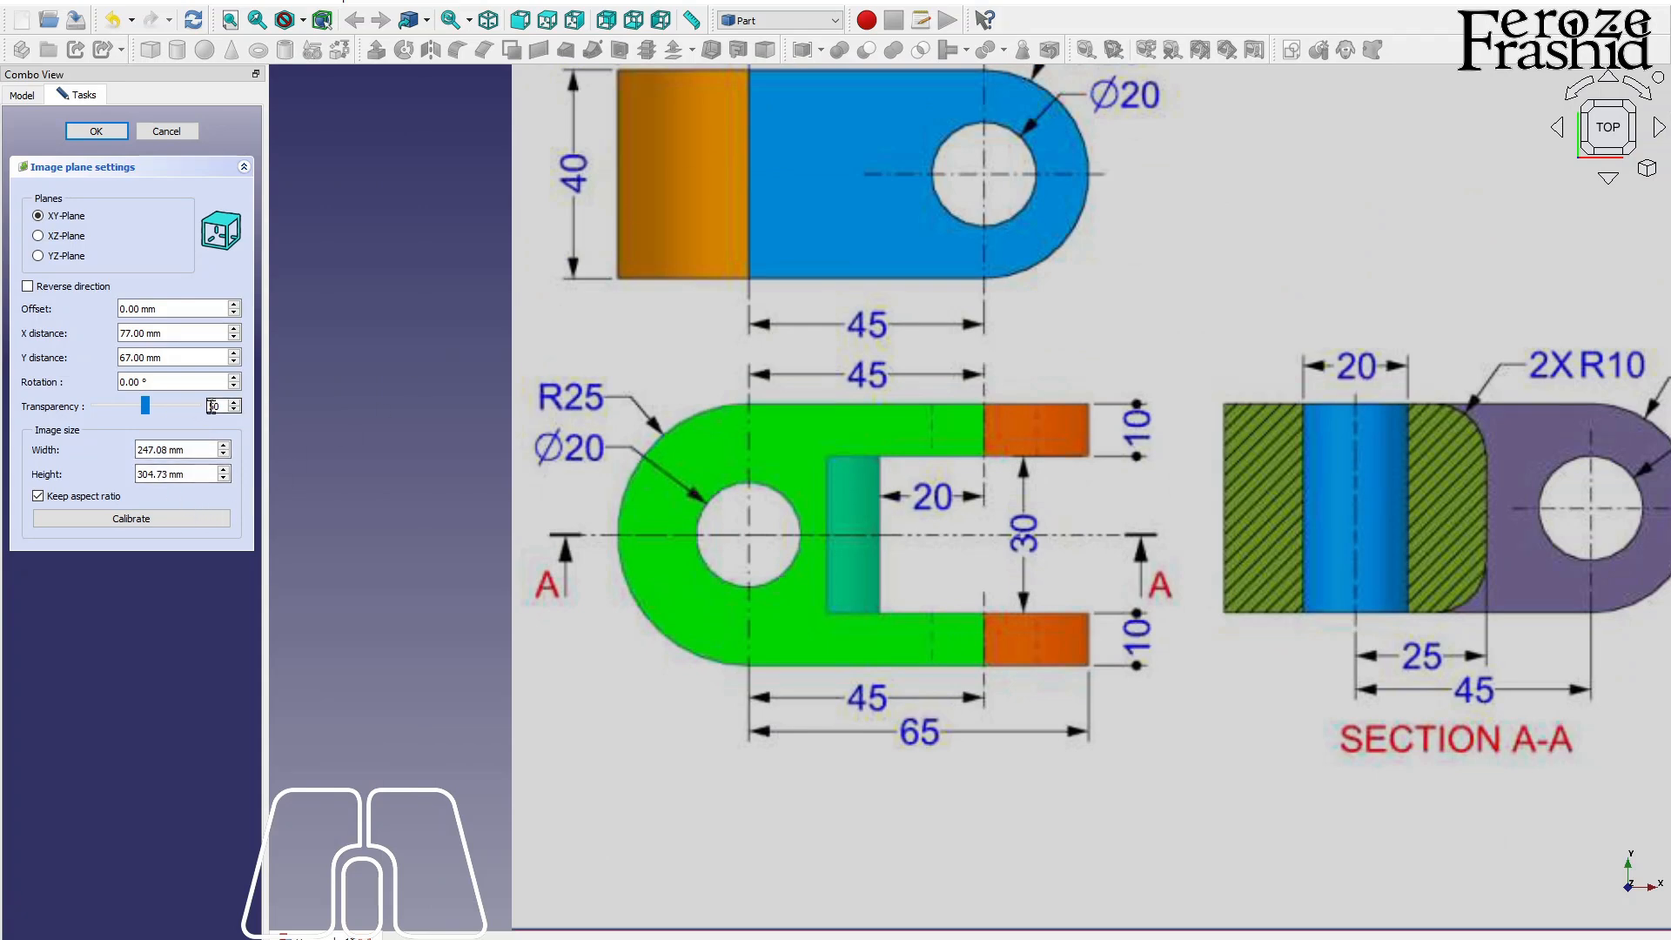
pyautogui.scroll(-2, 744, 696)
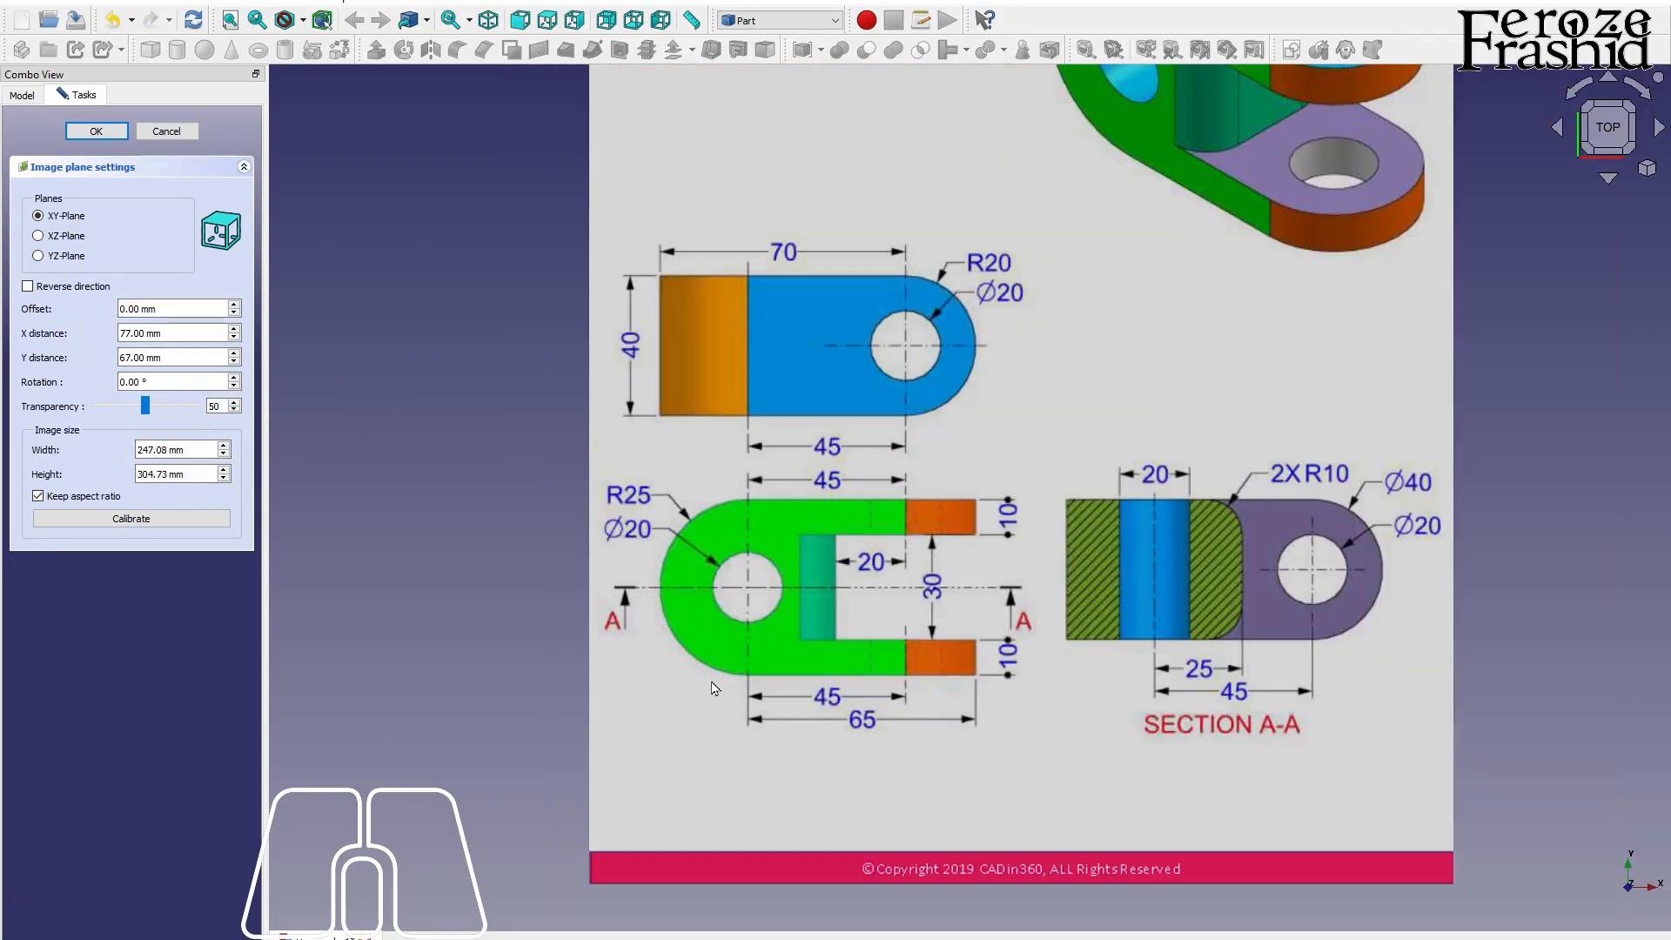
pyautogui.scroll(-2, 746, 701)
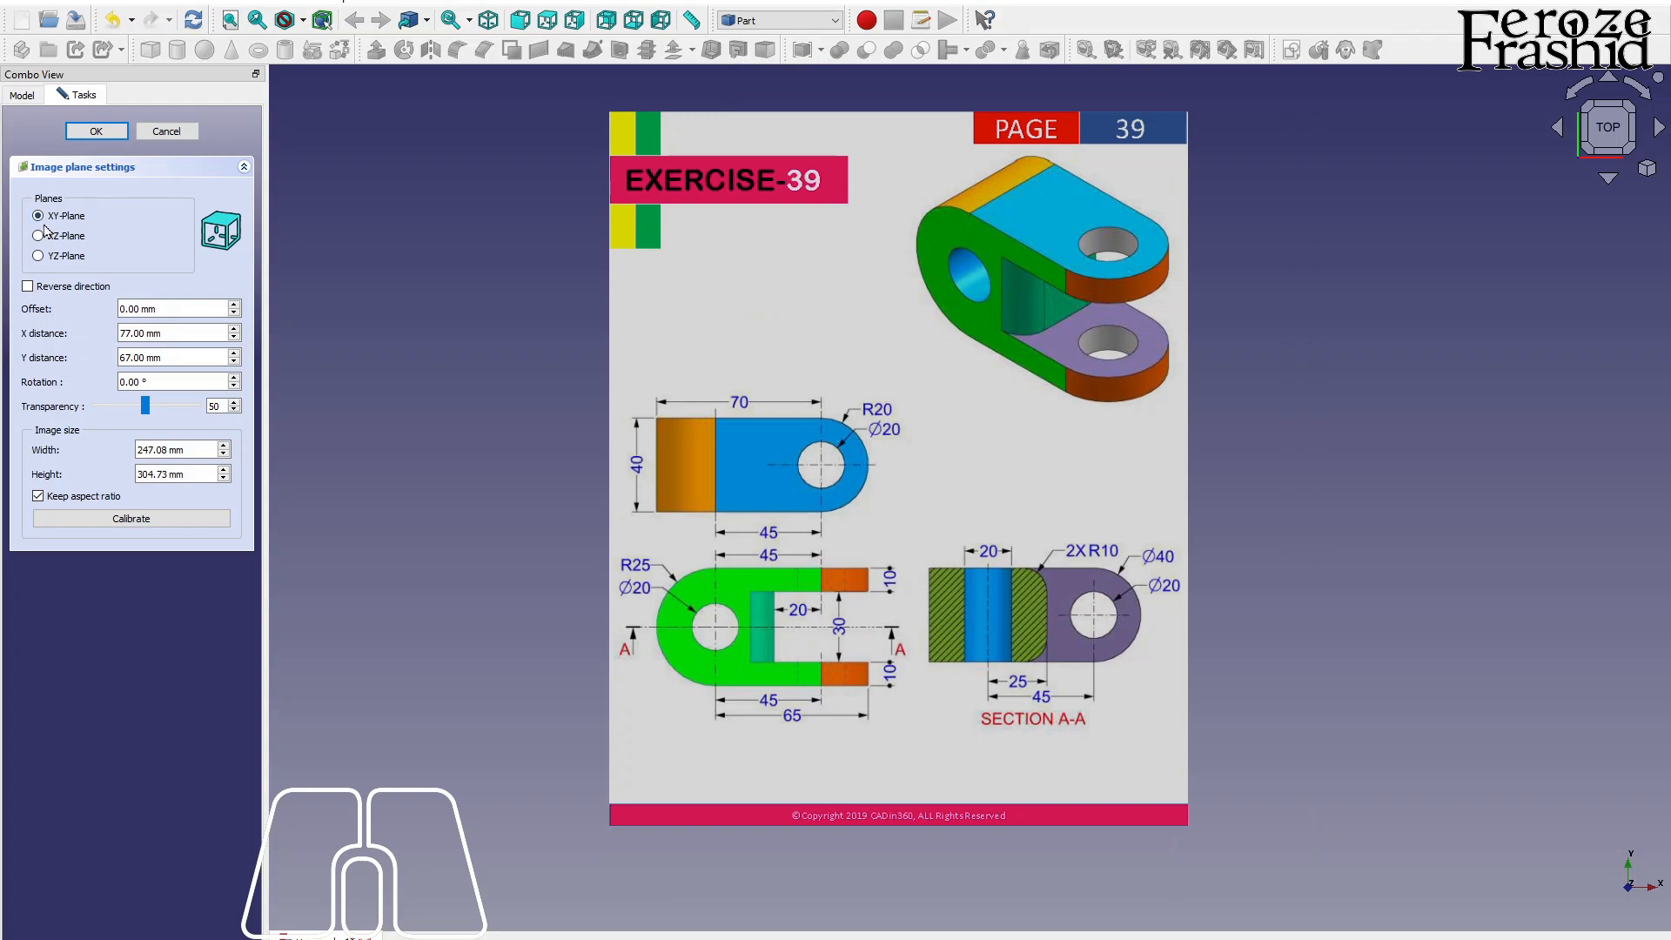
pyautogui.click(96, 131)
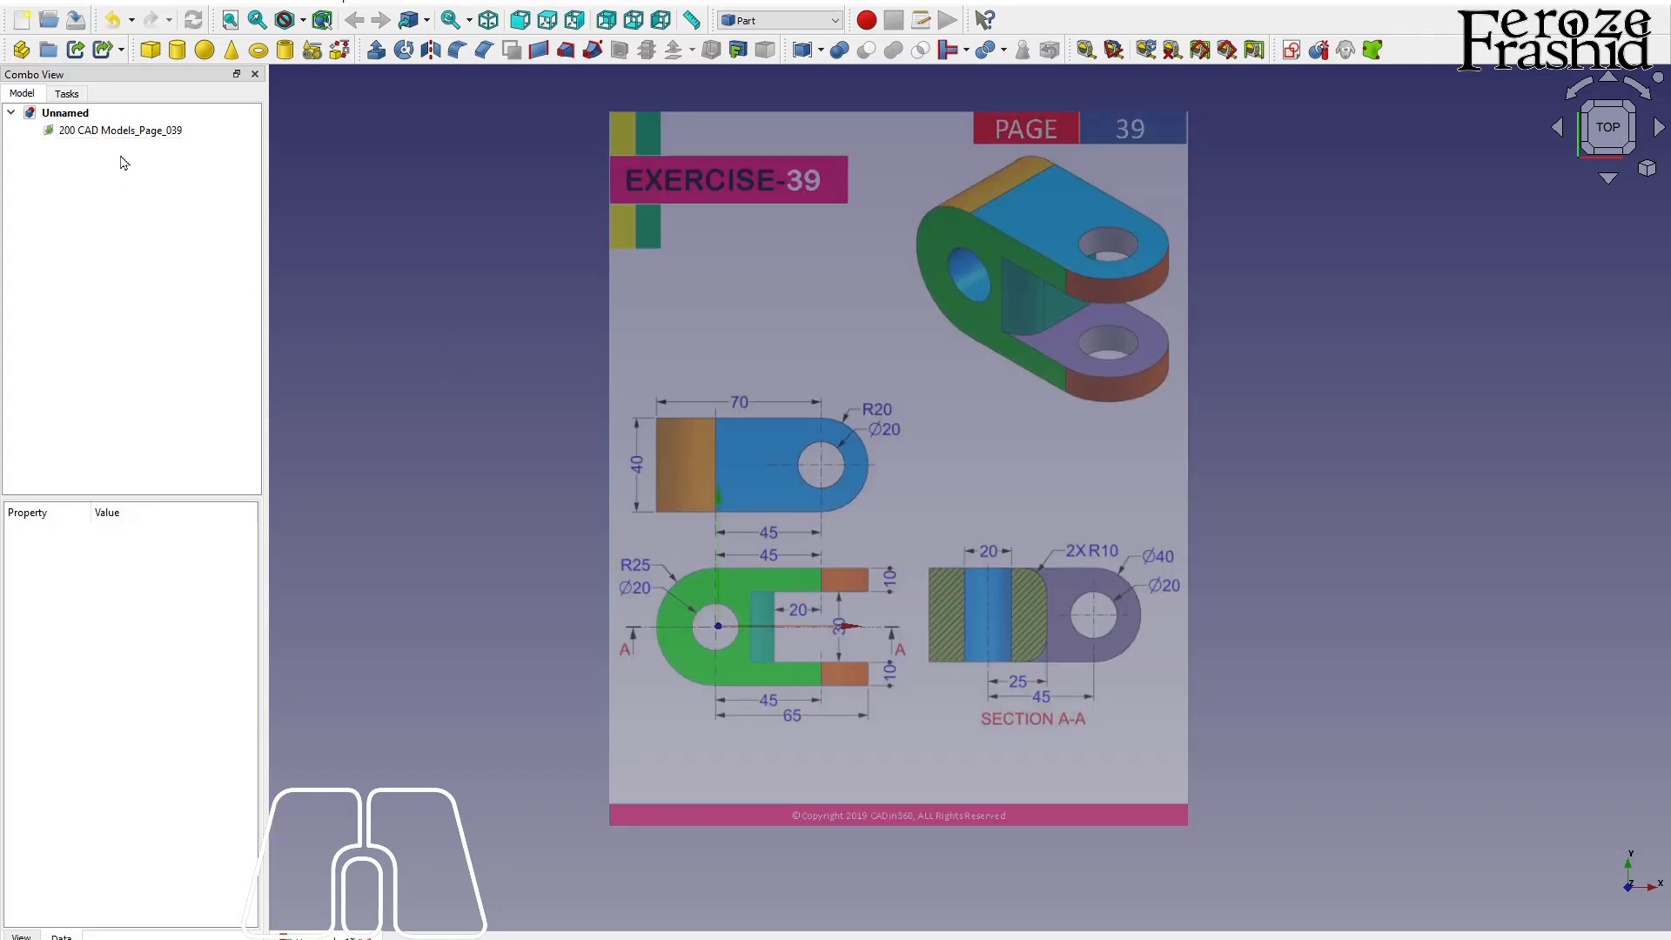
# - Transform the reference image so the hole centre of the 70 by 40 view sits on the origin
pyautogui.rightClick(120, 131)
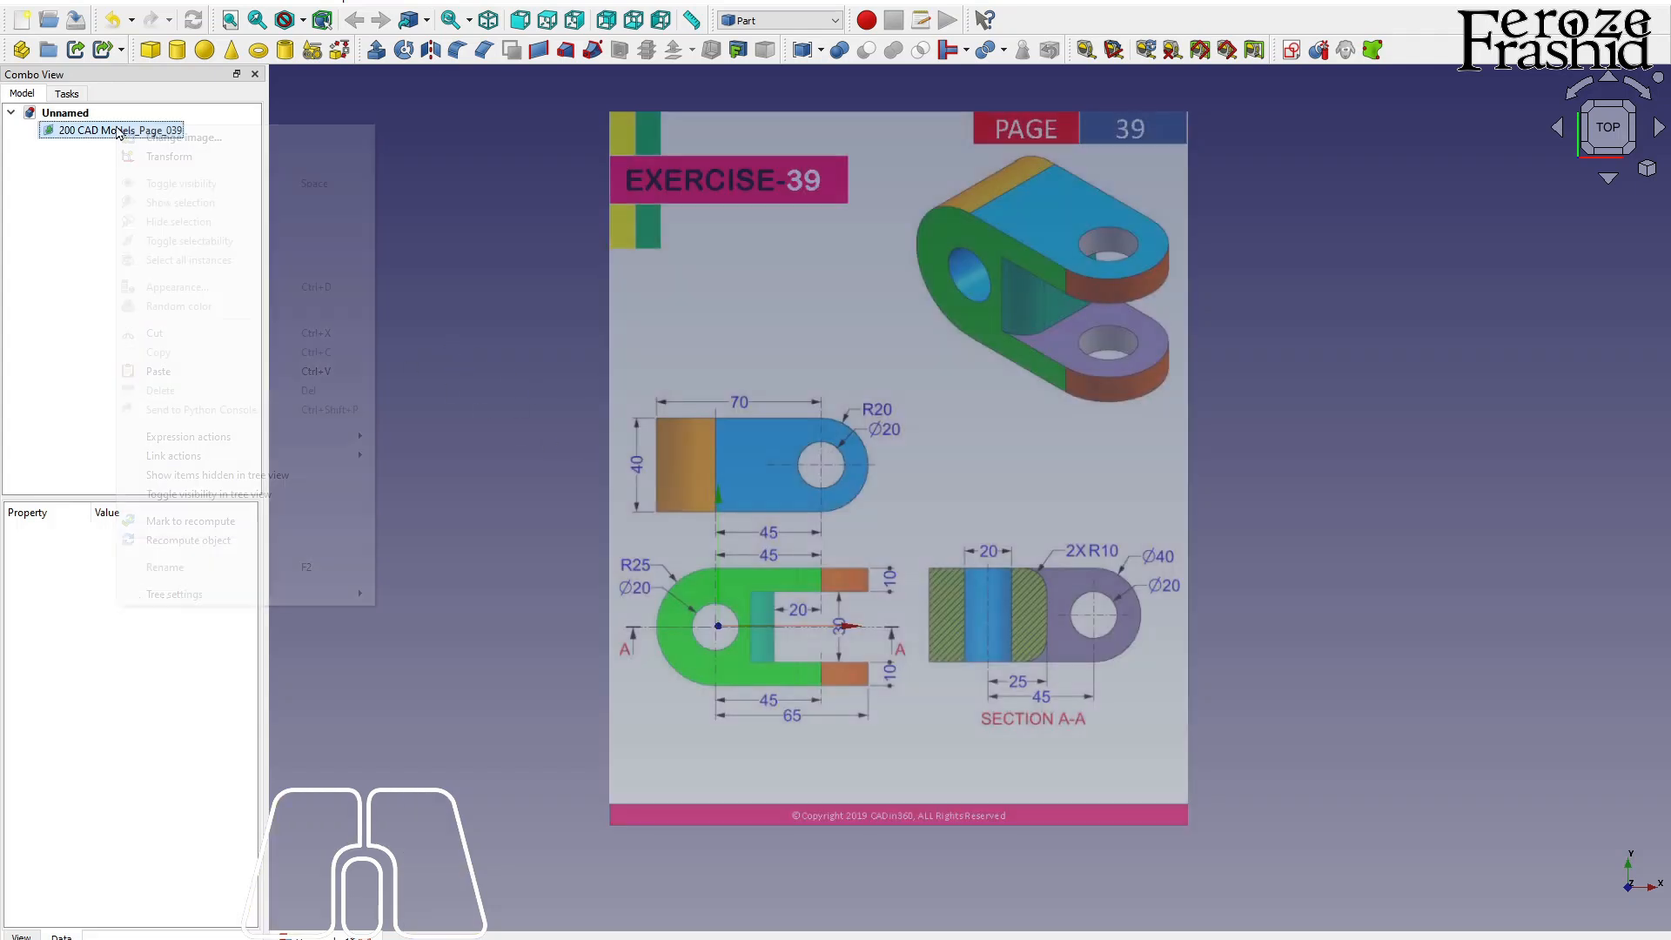
pyautogui.click(152, 154)
pyautogui.moveTo(904, 242); pyautogui.dragTo(879, 399)
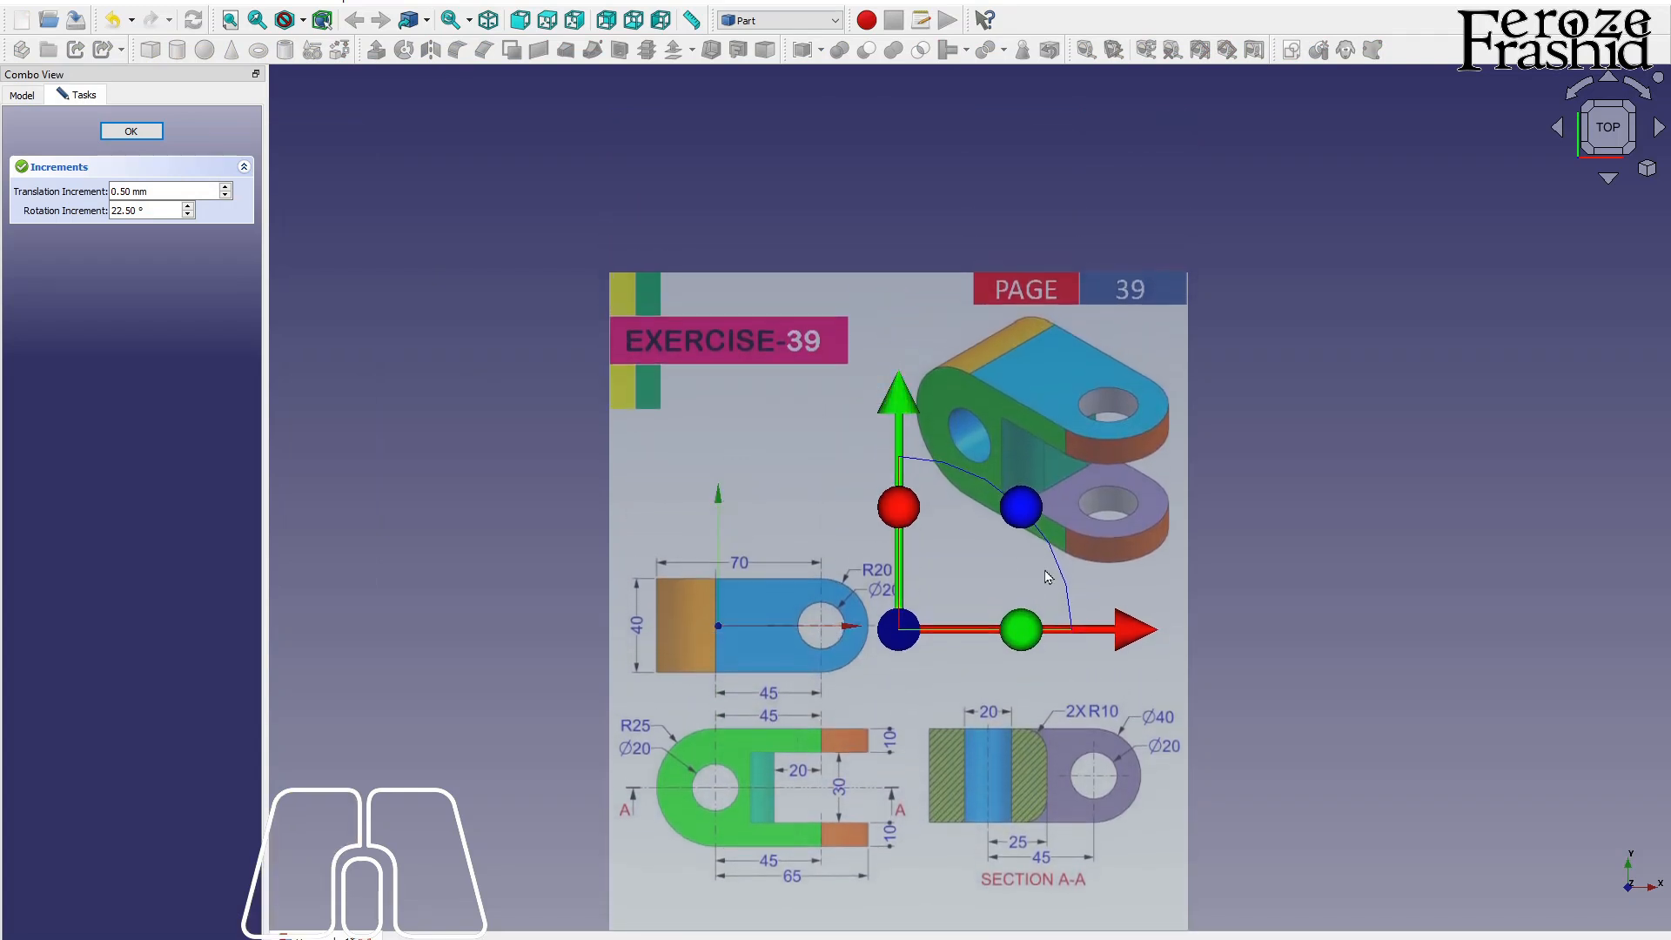
pyautogui.moveTo(1120, 635); pyautogui.dragTo(1017, 636)
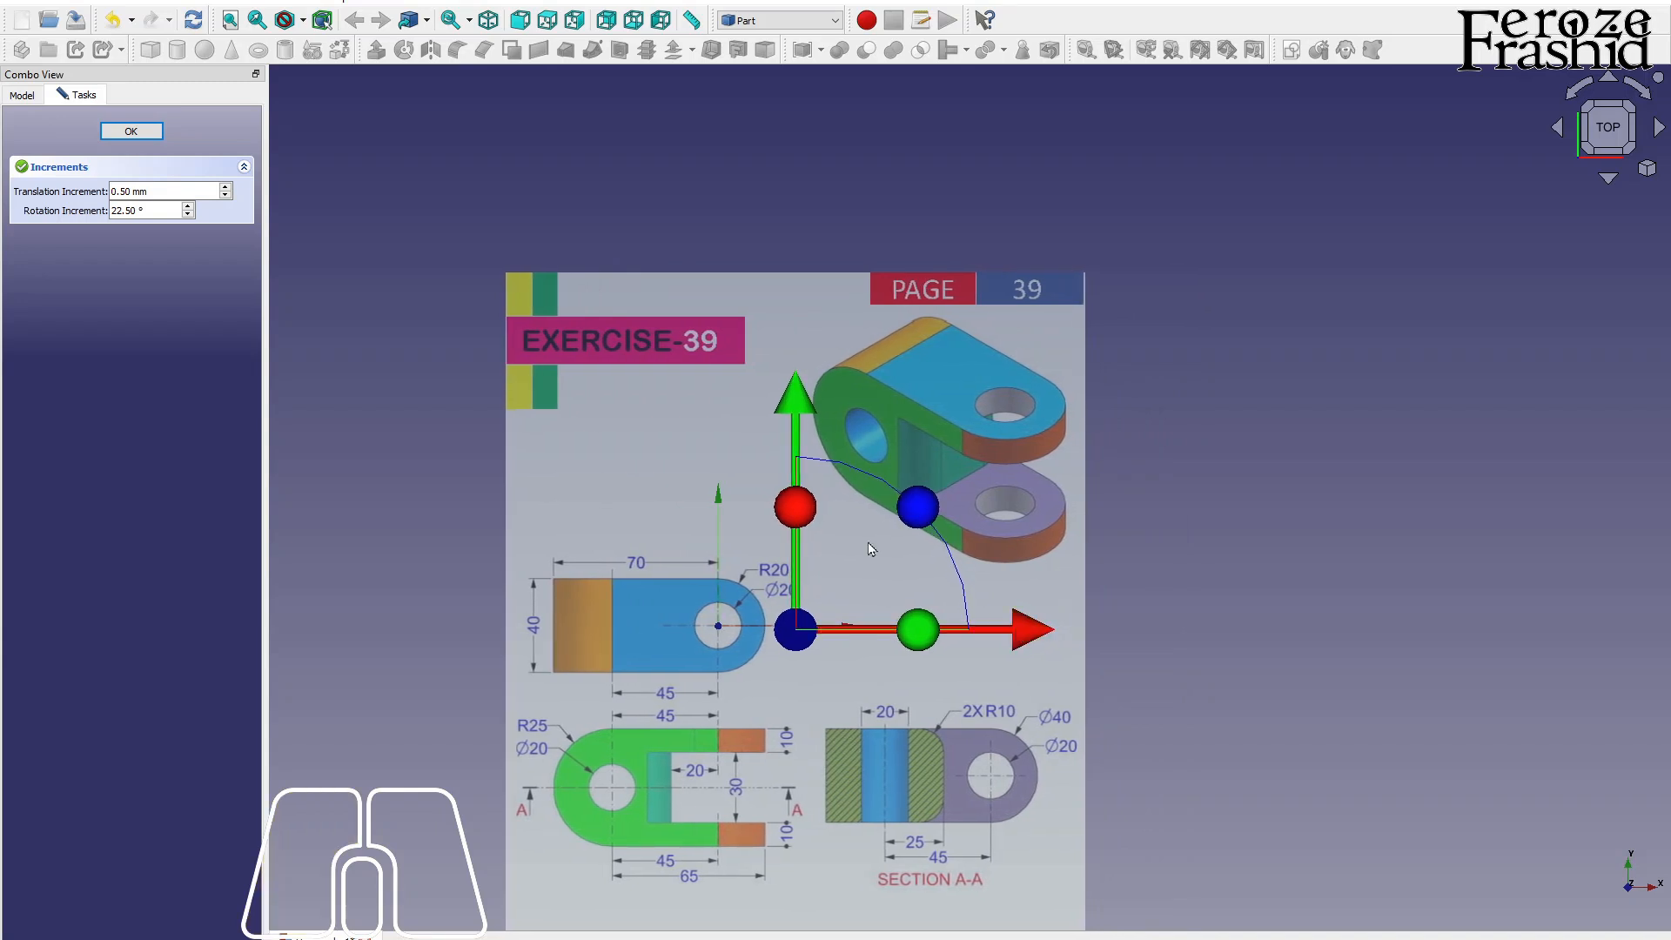
pyautogui.click(130, 131)
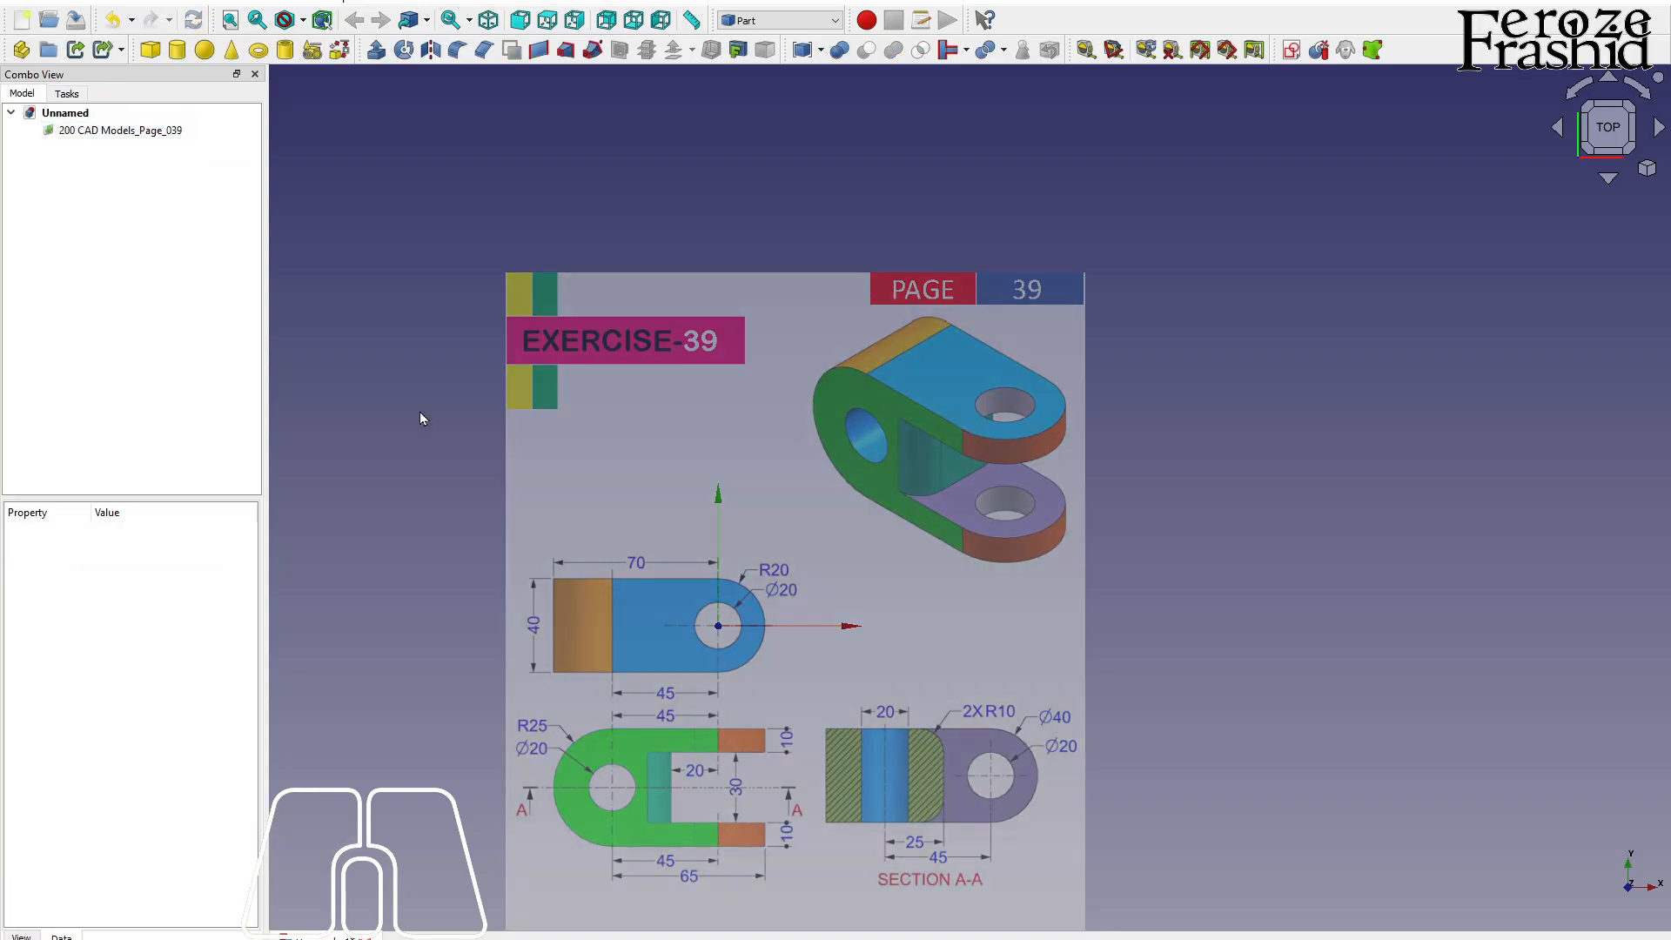
# - Create a sketch on the XY-plane and draw a horizontal slot from the origin to the far straight edge of the traced view
pyautogui.click(1291, 50)
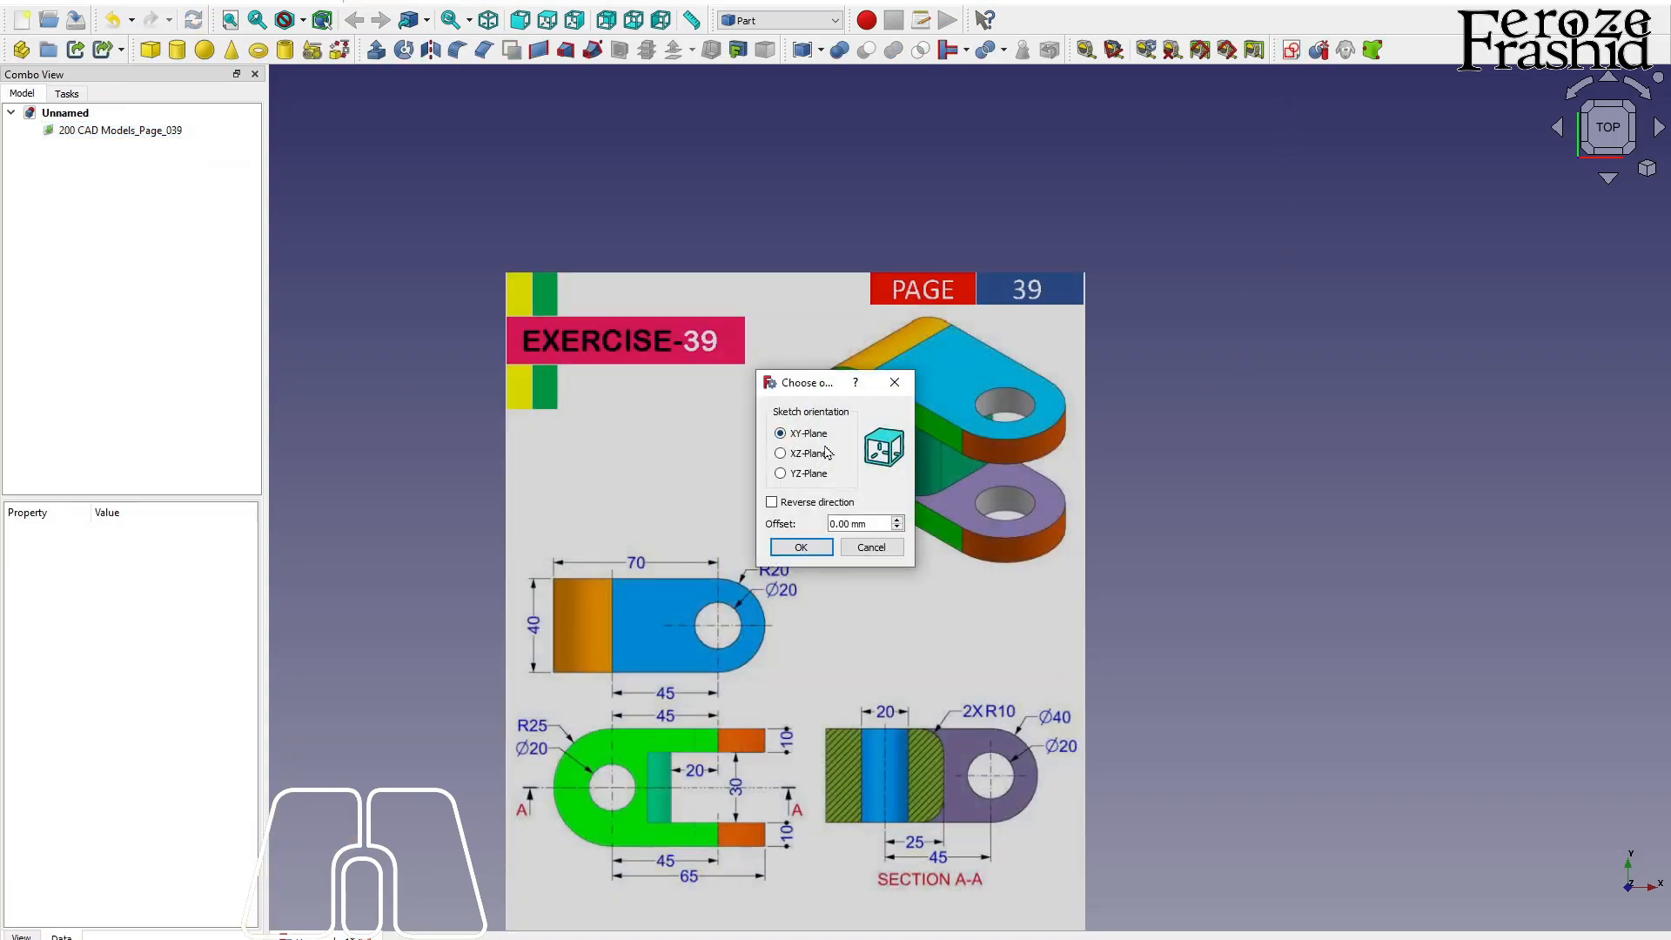
pyautogui.click(801, 546)
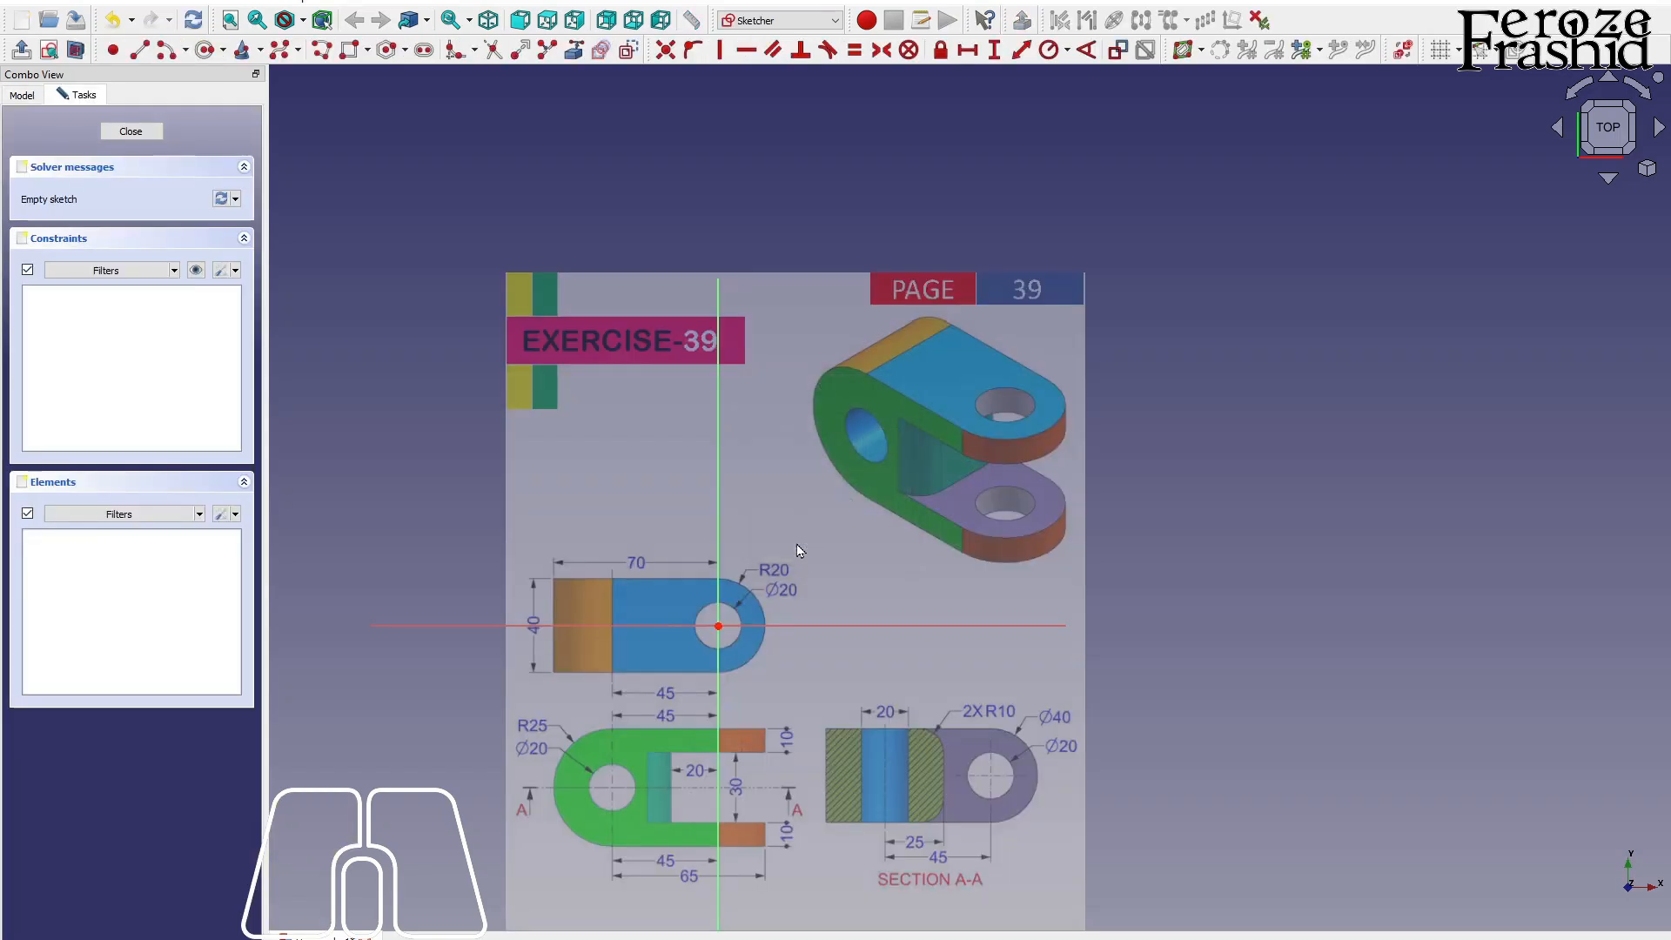
pyautogui.scroll(-1, 1028, 361)
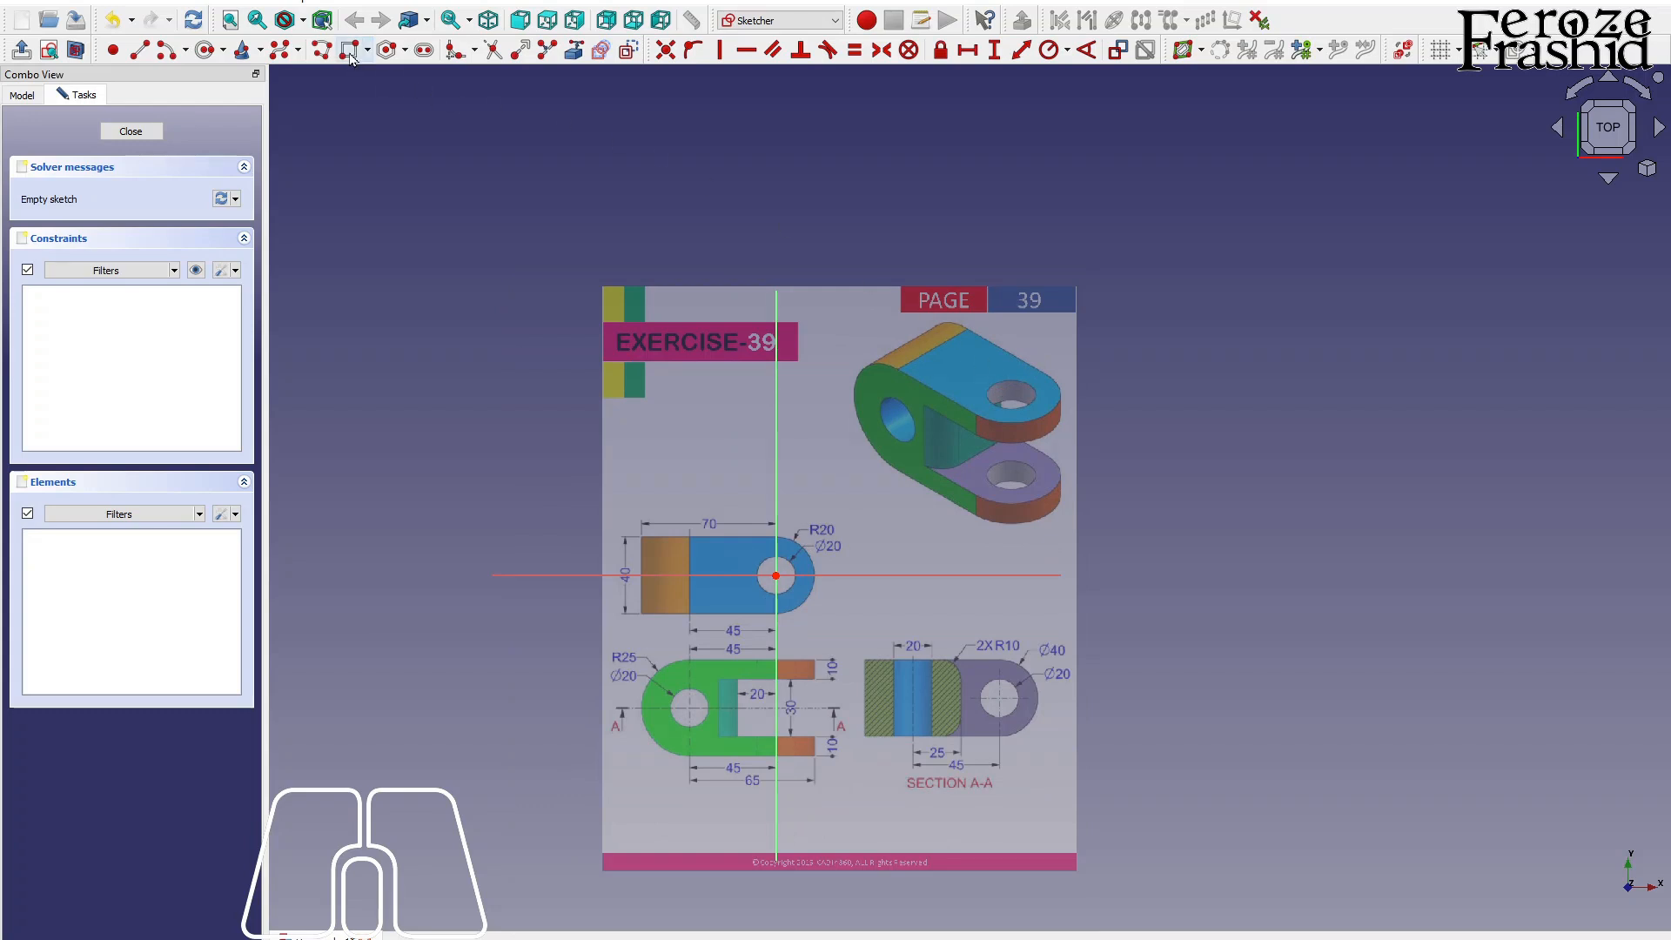
pyautogui.click(424, 50)
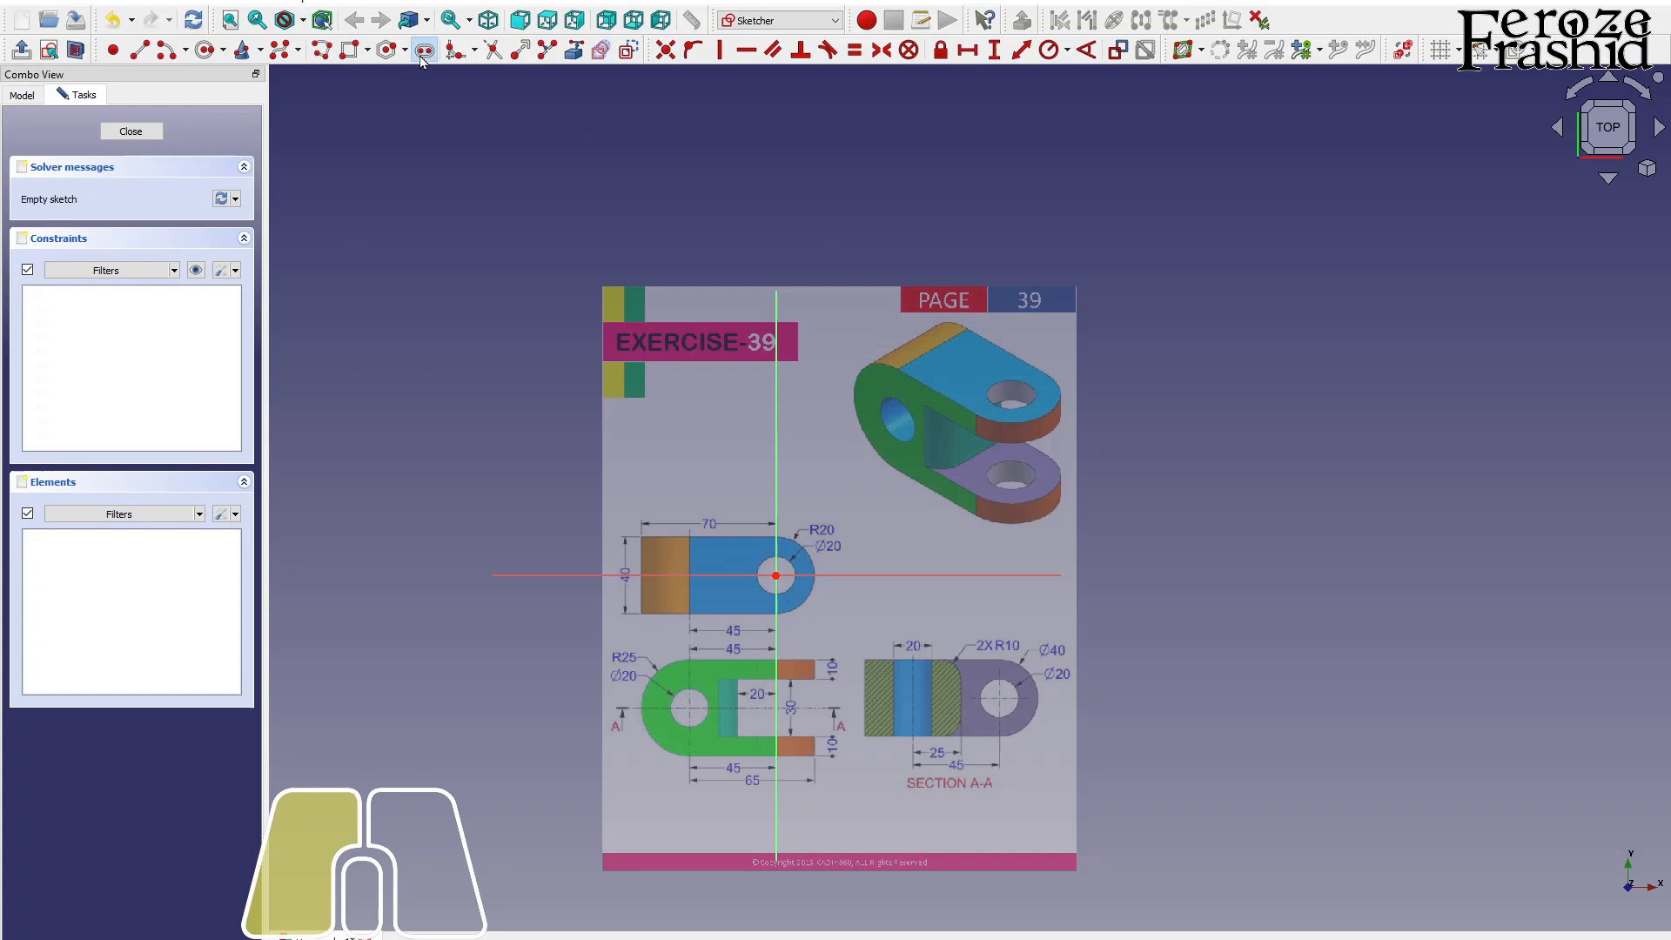
pyautogui.click(776, 575)
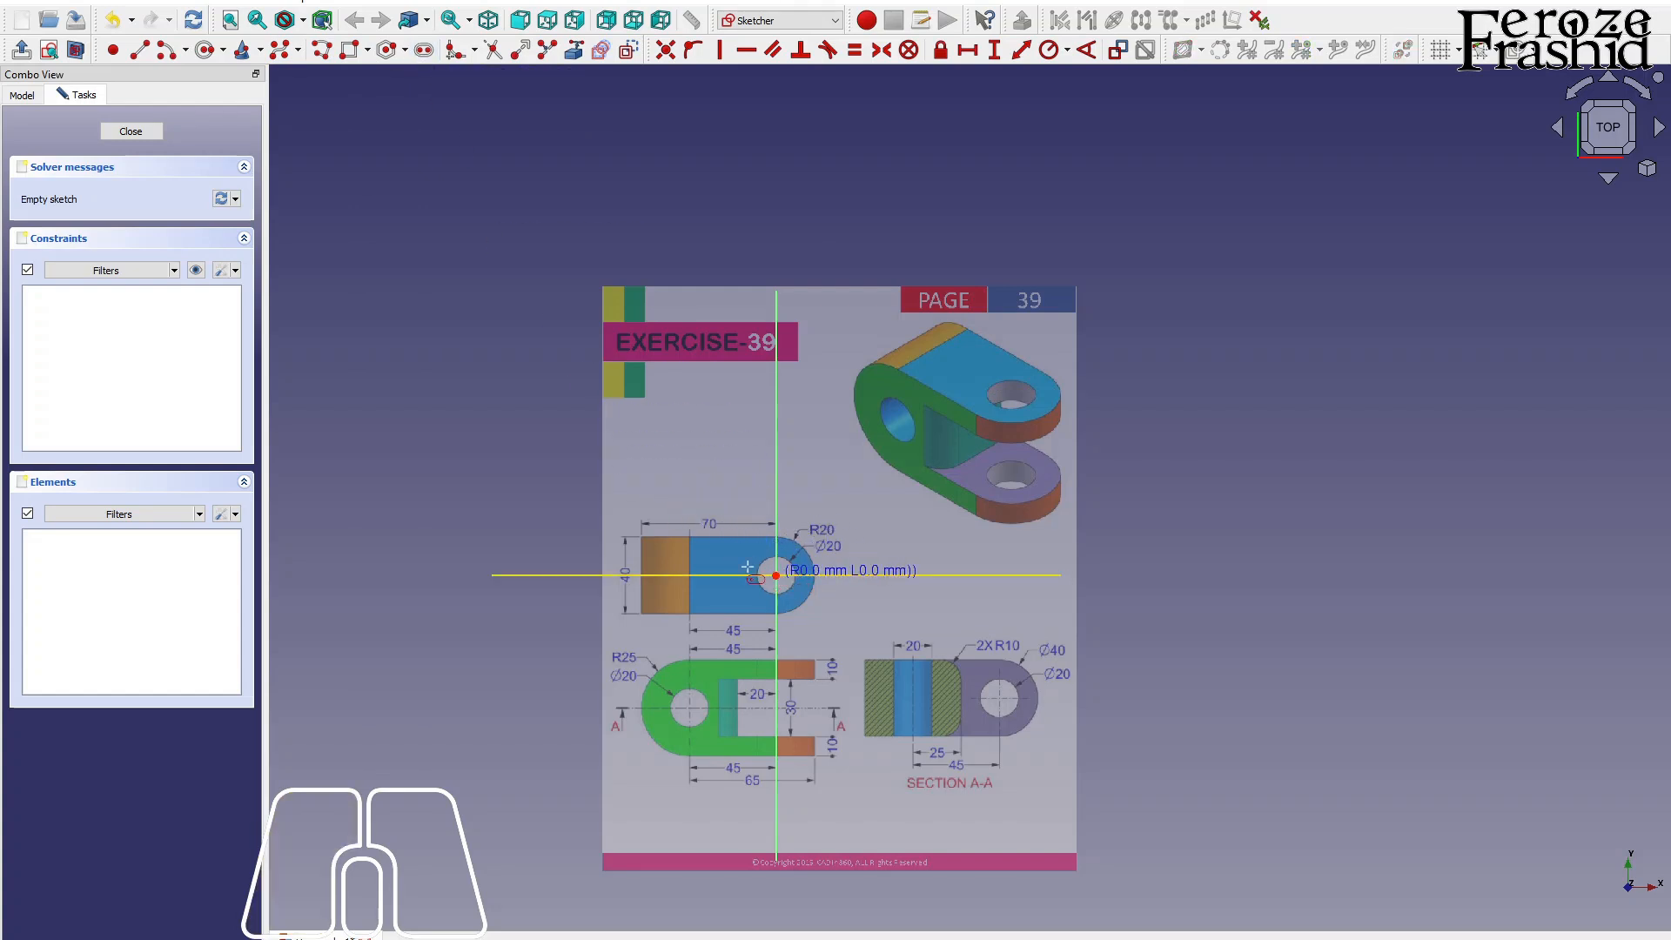
pyautogui.click(639, 575)
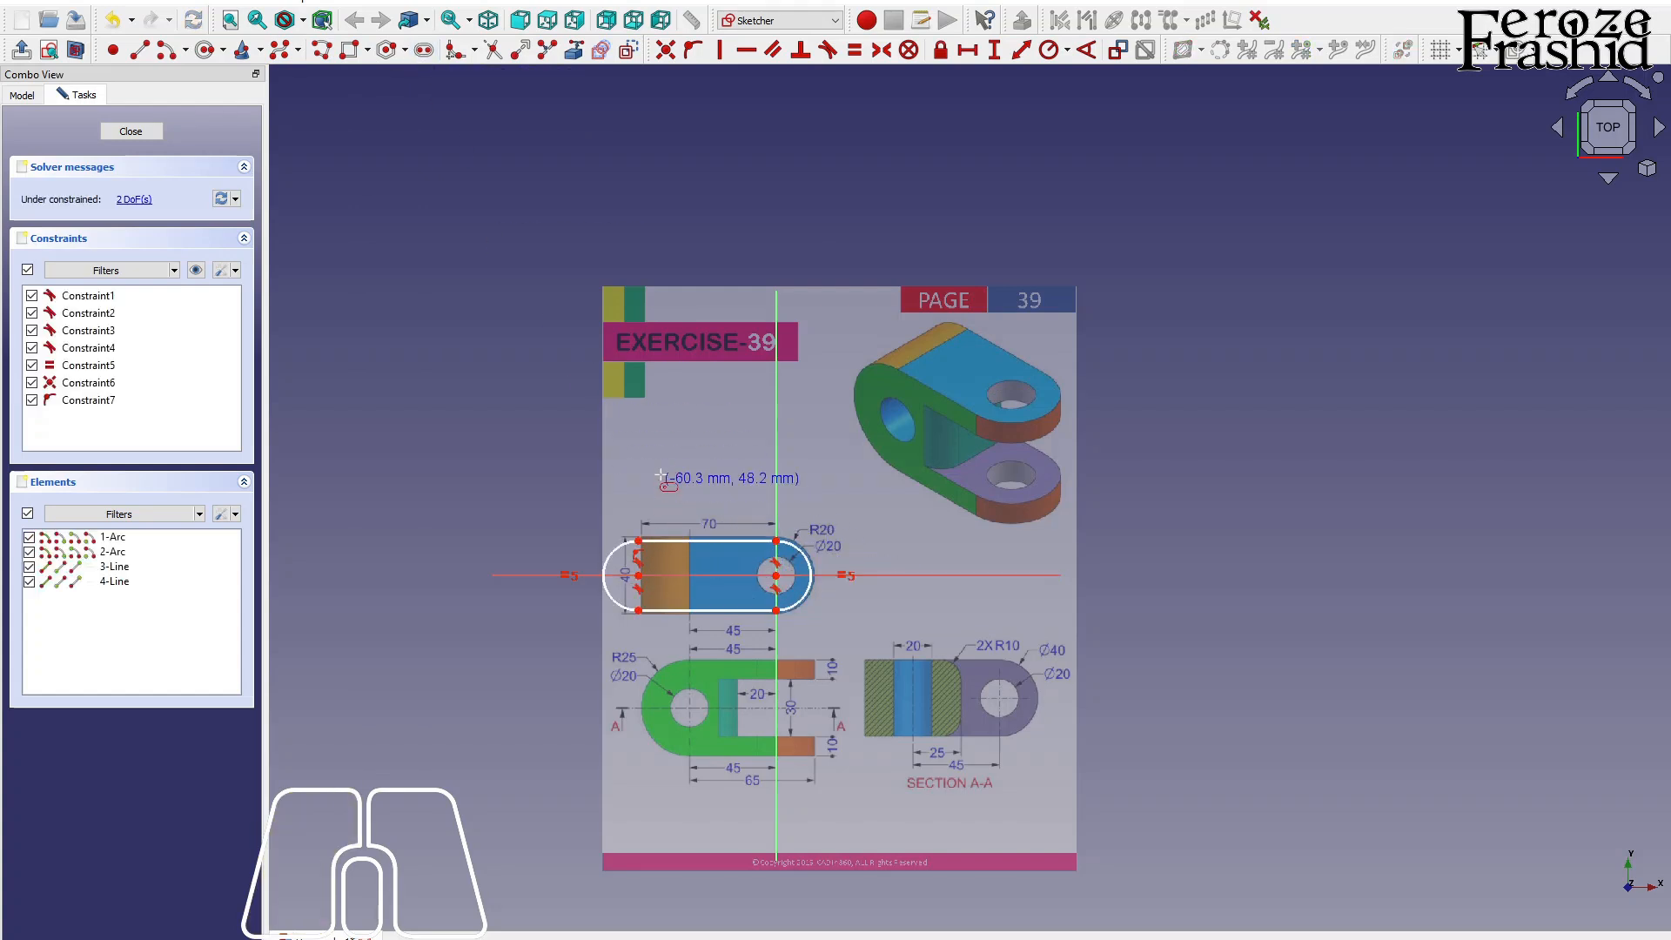
# - Delete the slot's arc opposite the origin and close that end with a vertical line between the open endpoints
pyautogui.click(621, 551)
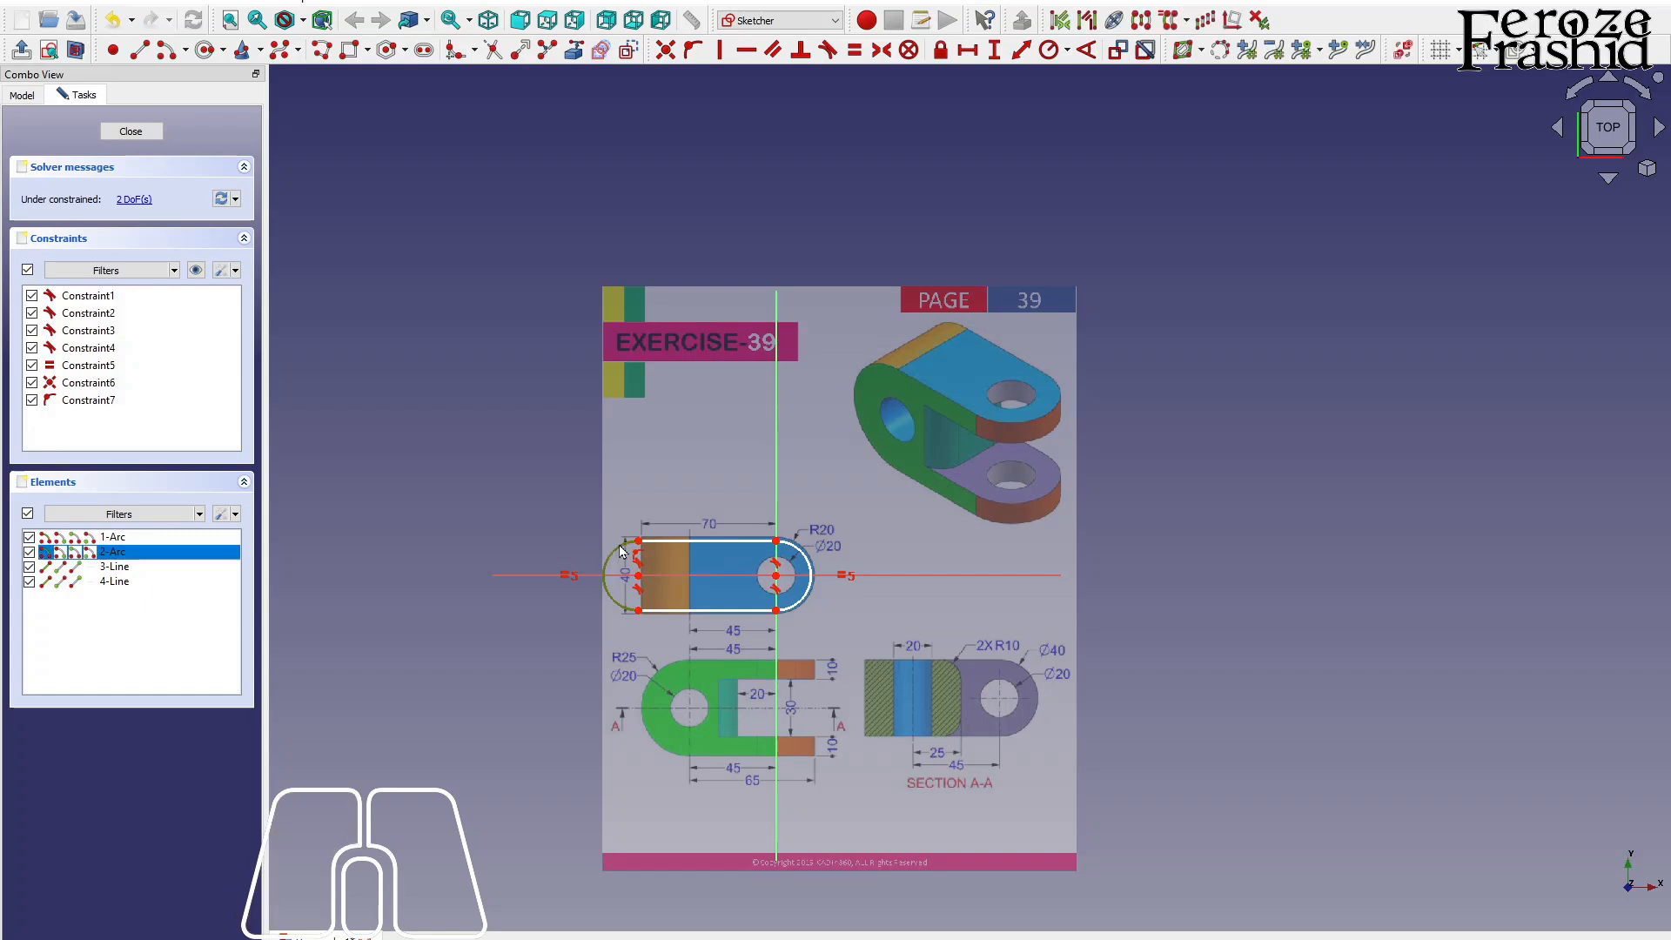
pyautogui.press('Delete')
pyautogui.press('g')
pyautogui.press('l')
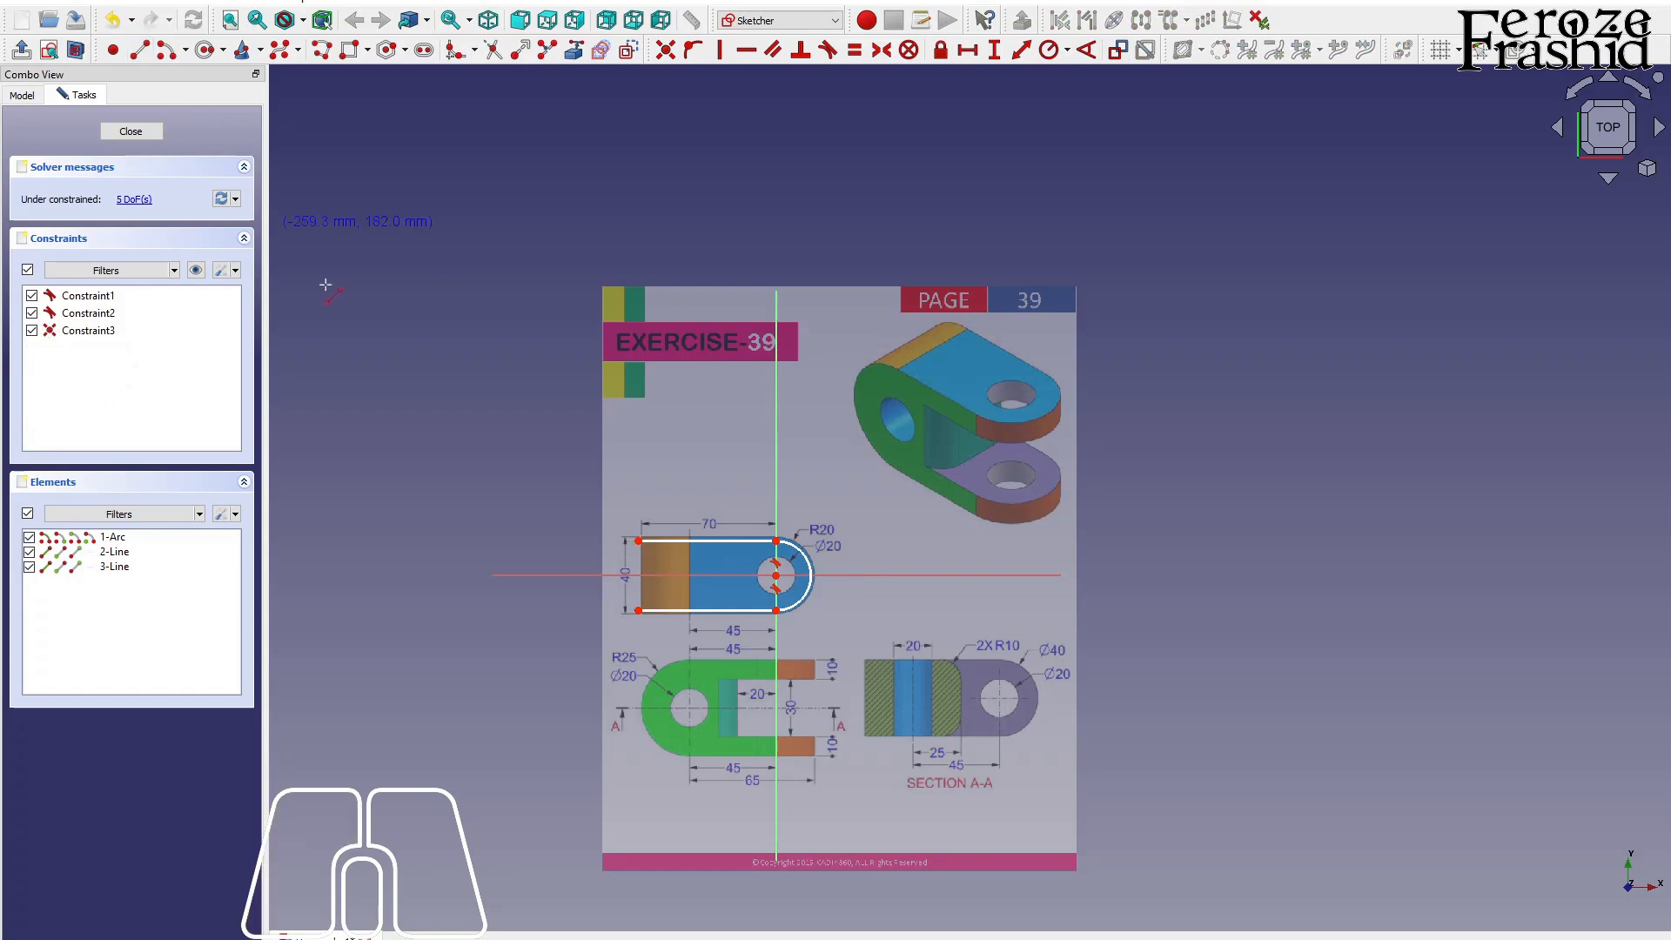
pyautogui.click(638, 541)
pyautogui.click(638, 610)
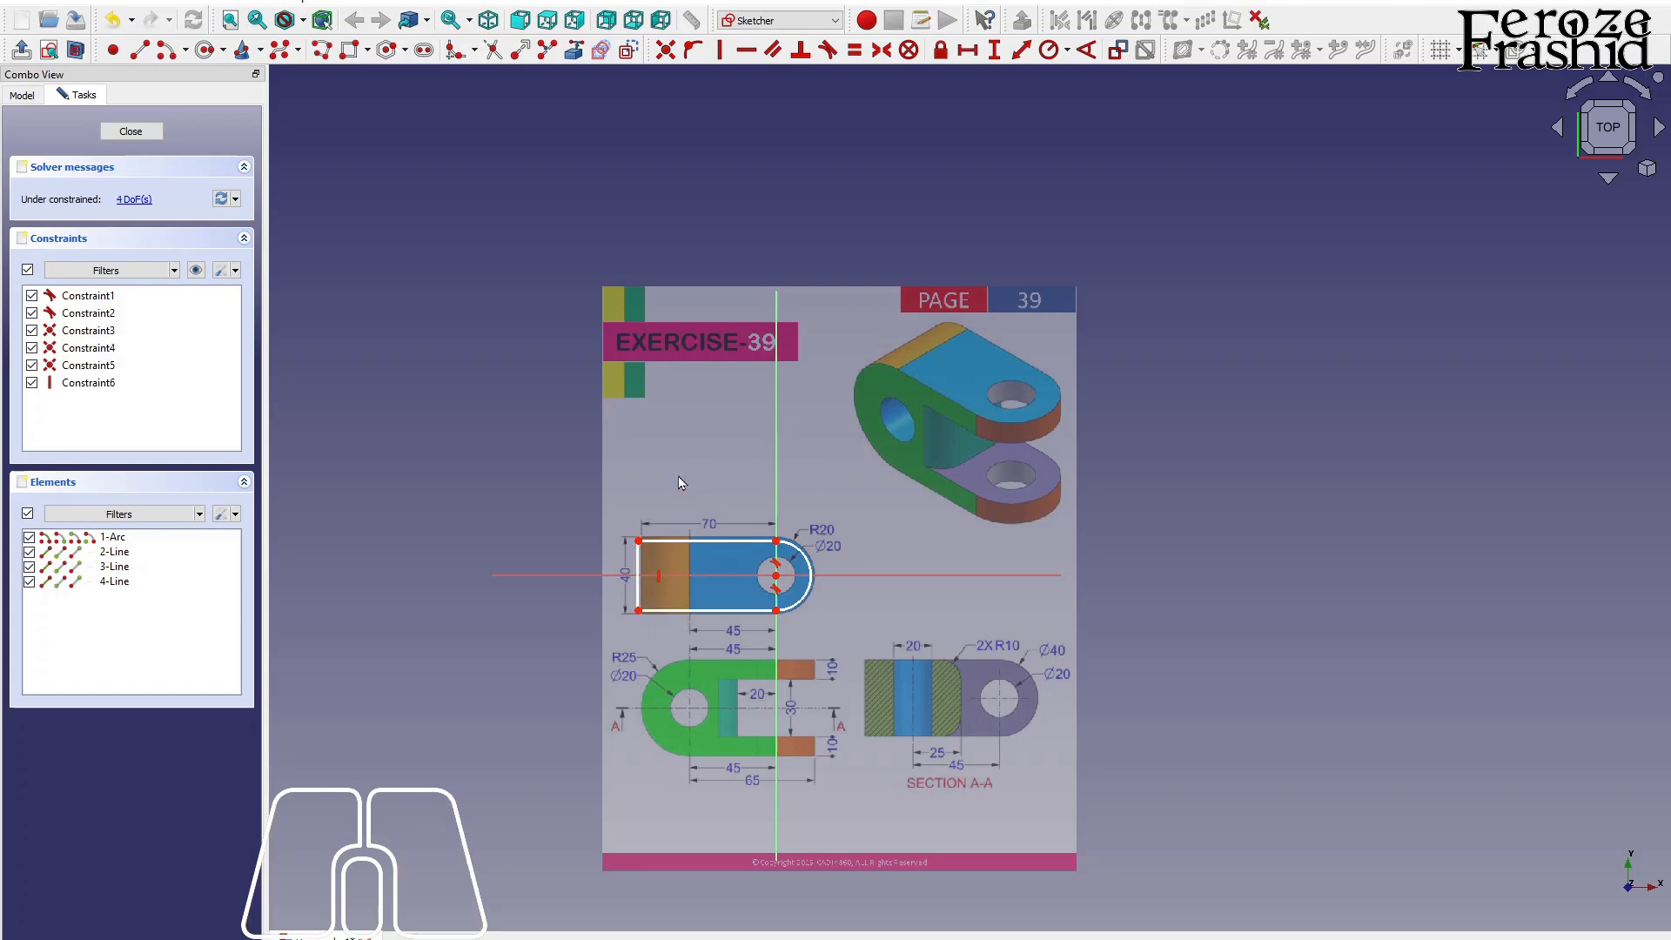
# - Constrain the radius of the profile's remaining end arc to 20 mm
pyautogui.click(805, 567)
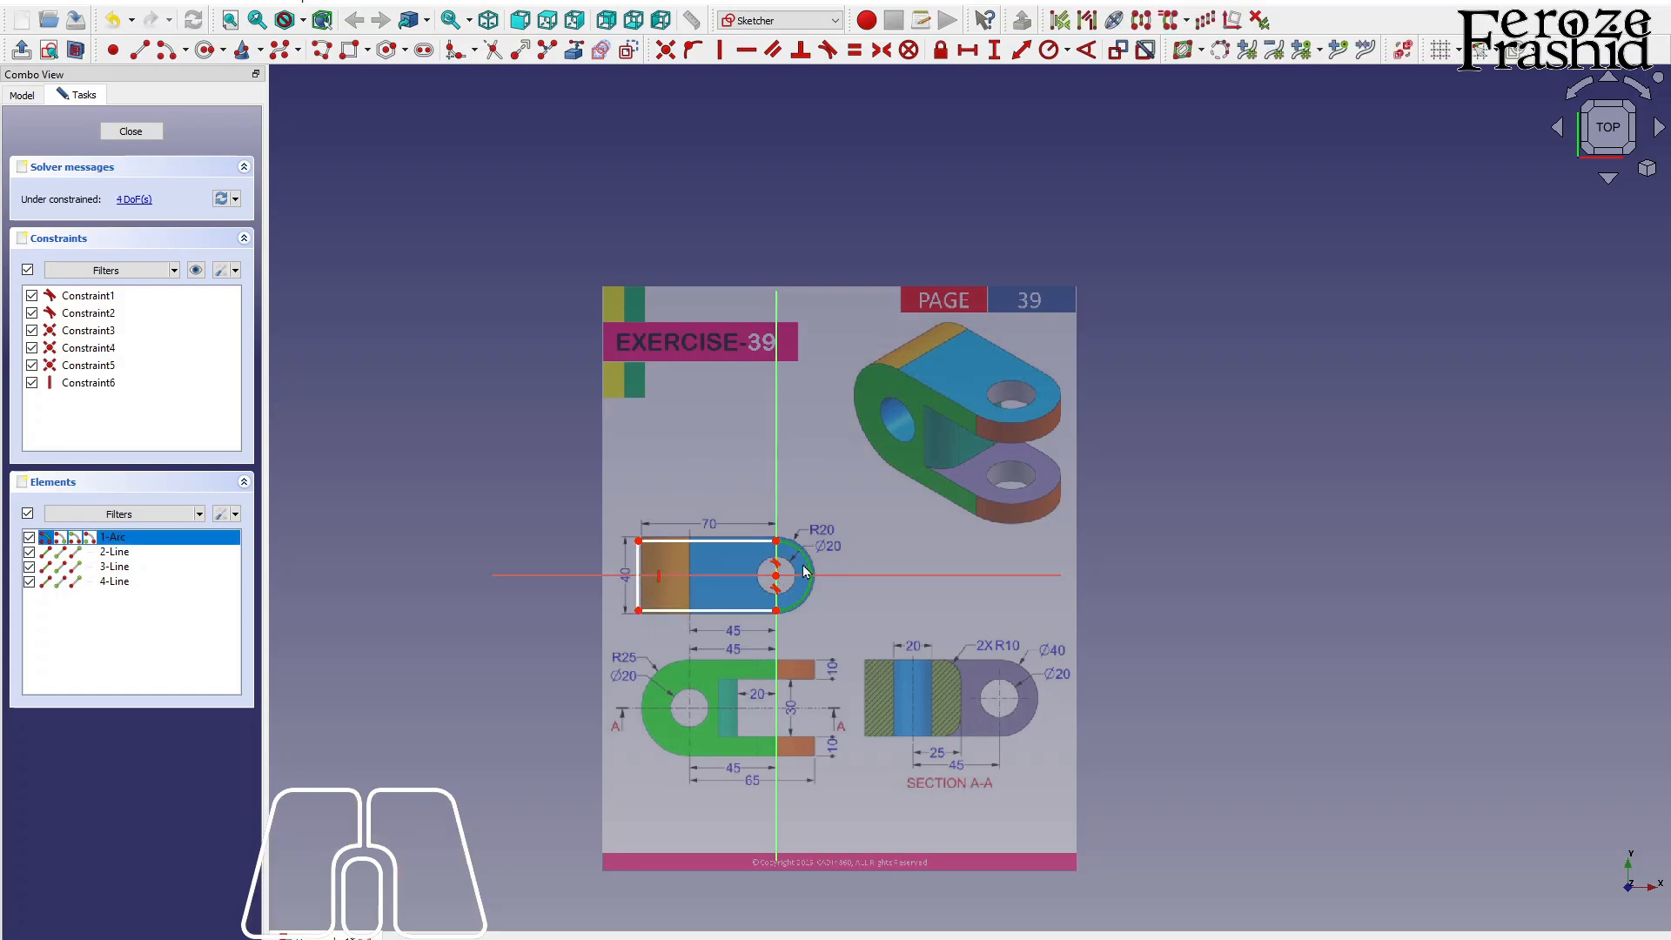
pyautogui.scroll(2, 805, 566)
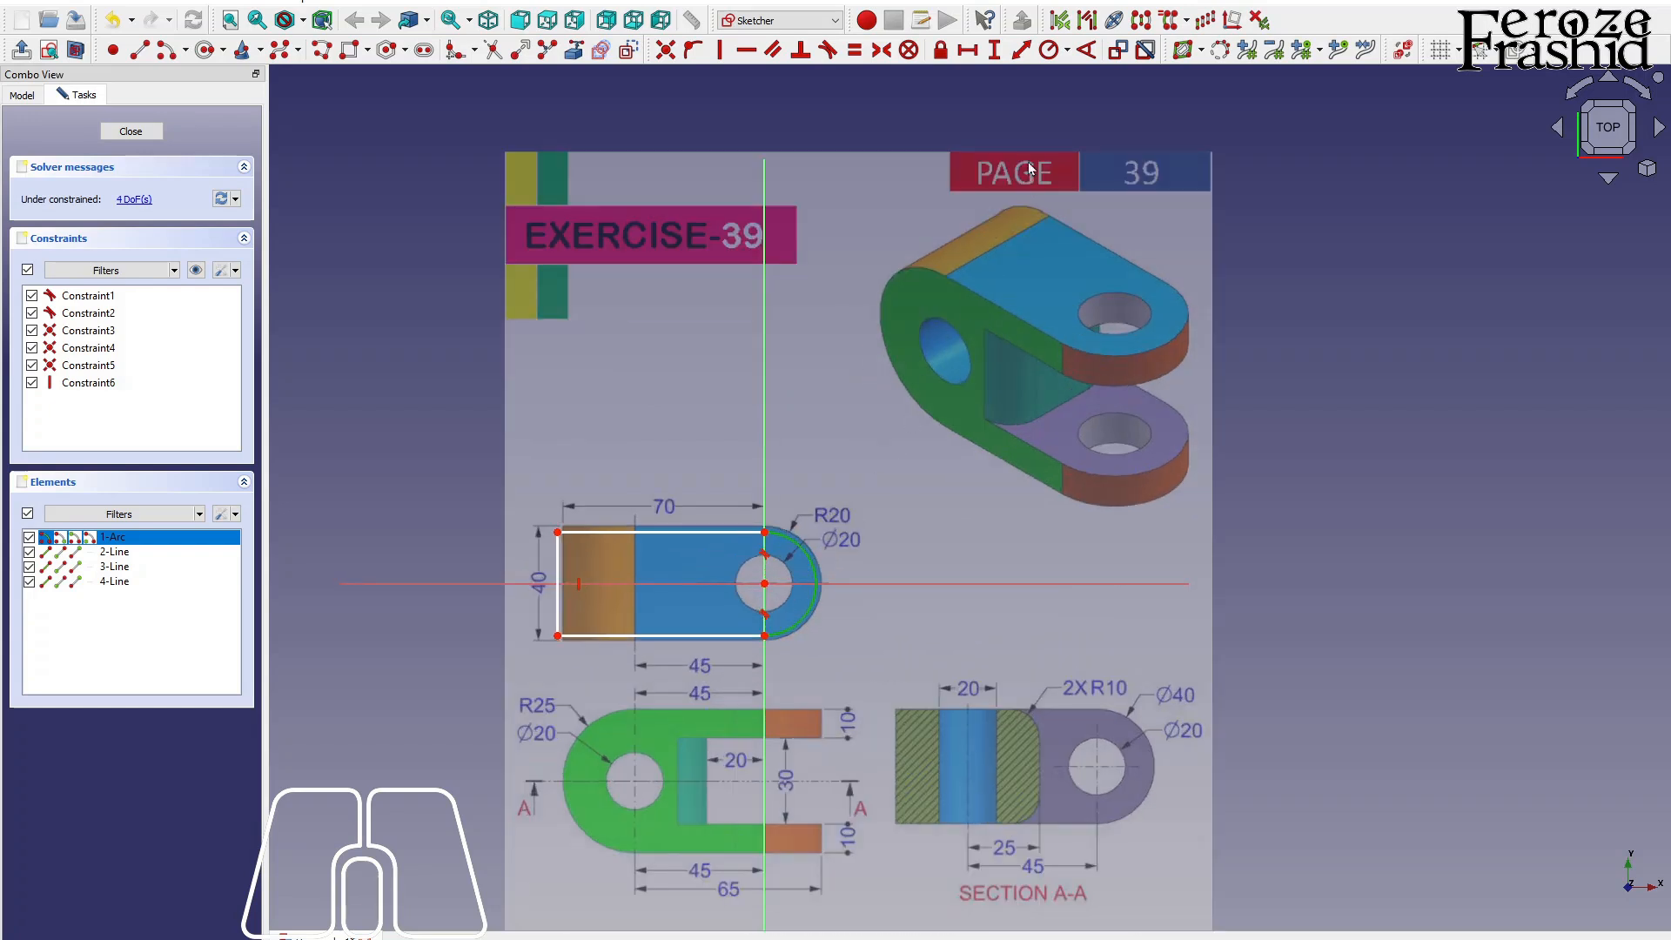
pyautogui.click(1047, 52)
pyautogui.write('20')
pyautogui.press('Return')
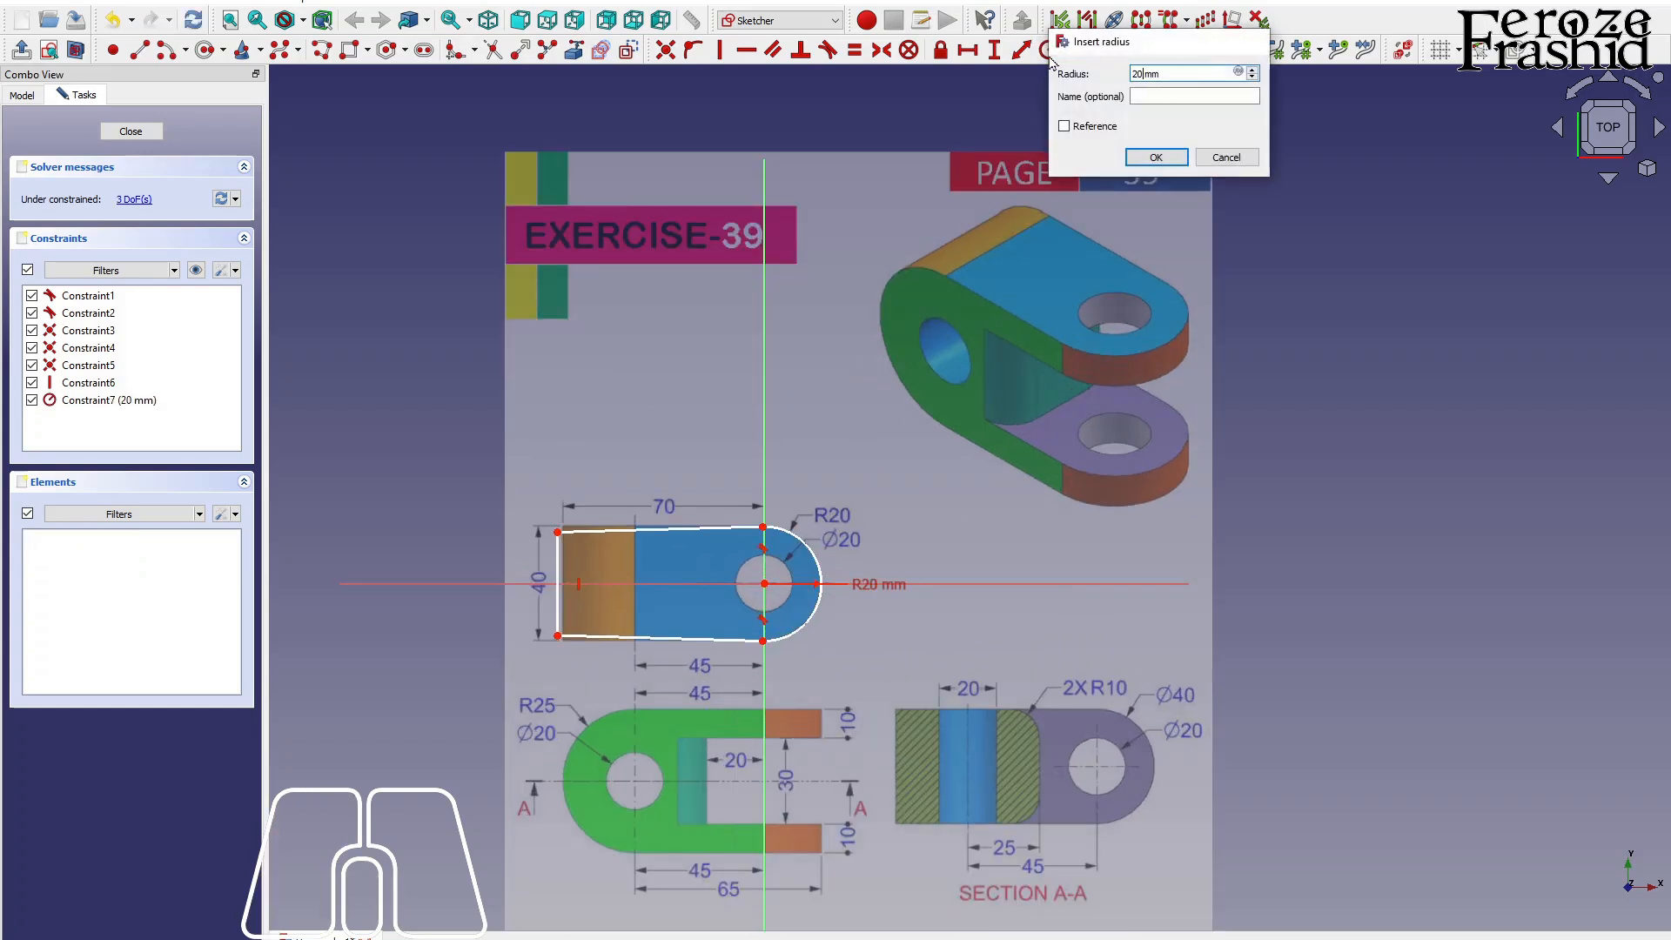
# - Constrain both long edges of the profile to be horizontal
pyautogui.click(621, 530)
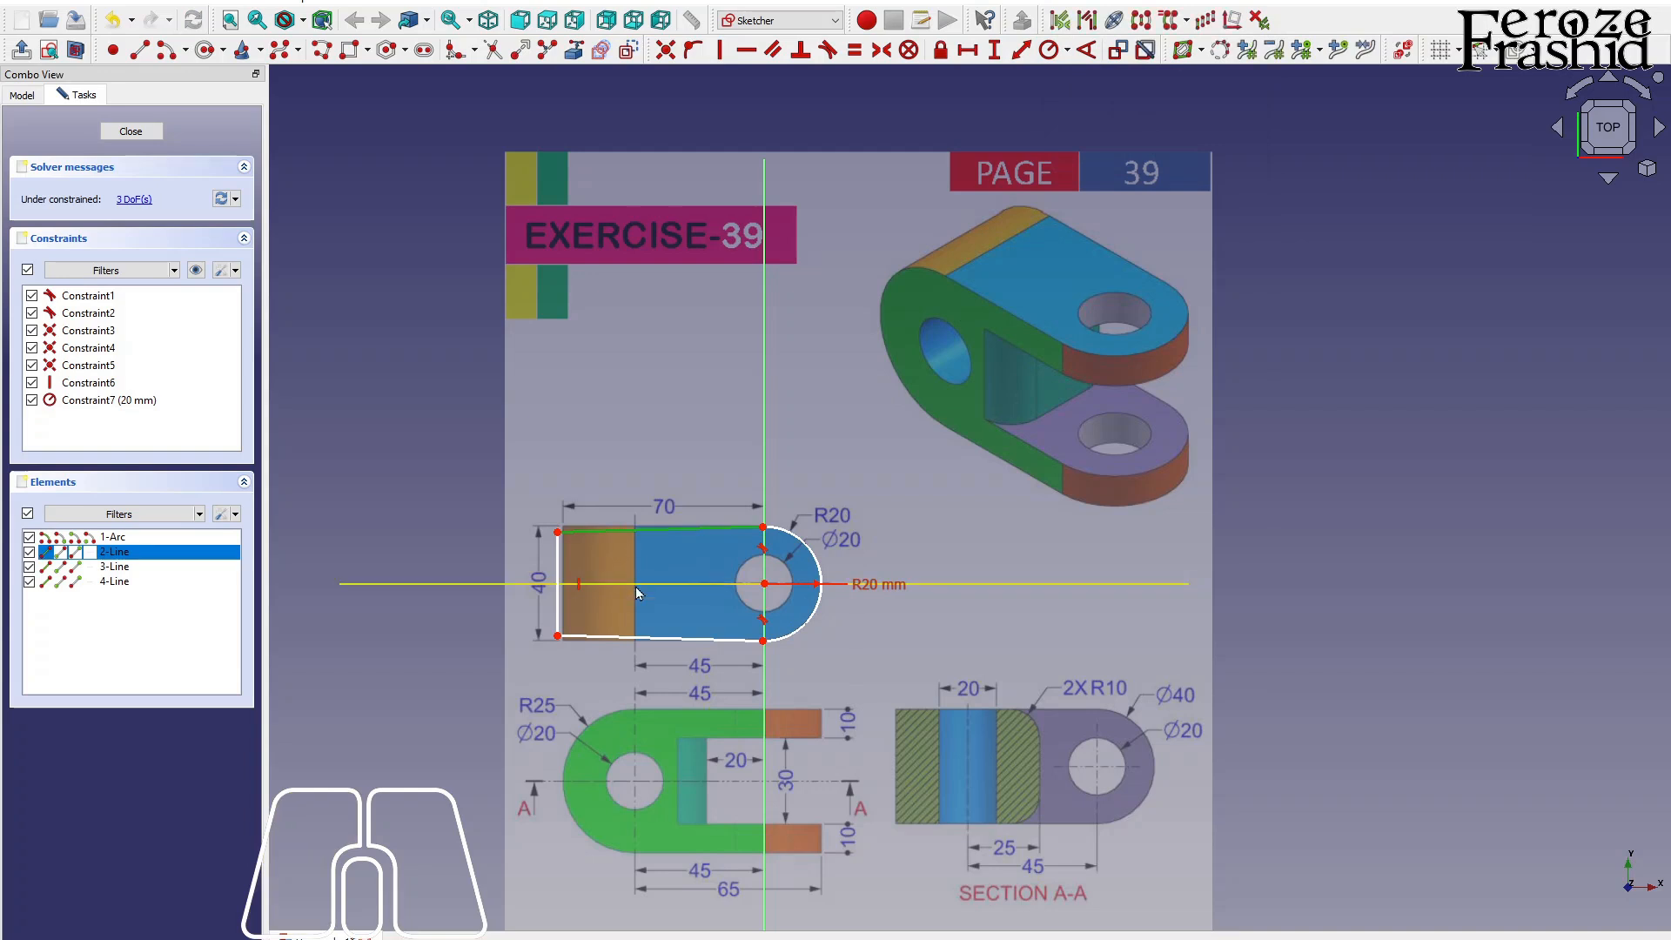
pyautogui.click(641, 643)
pyautogui.click(745, 50)
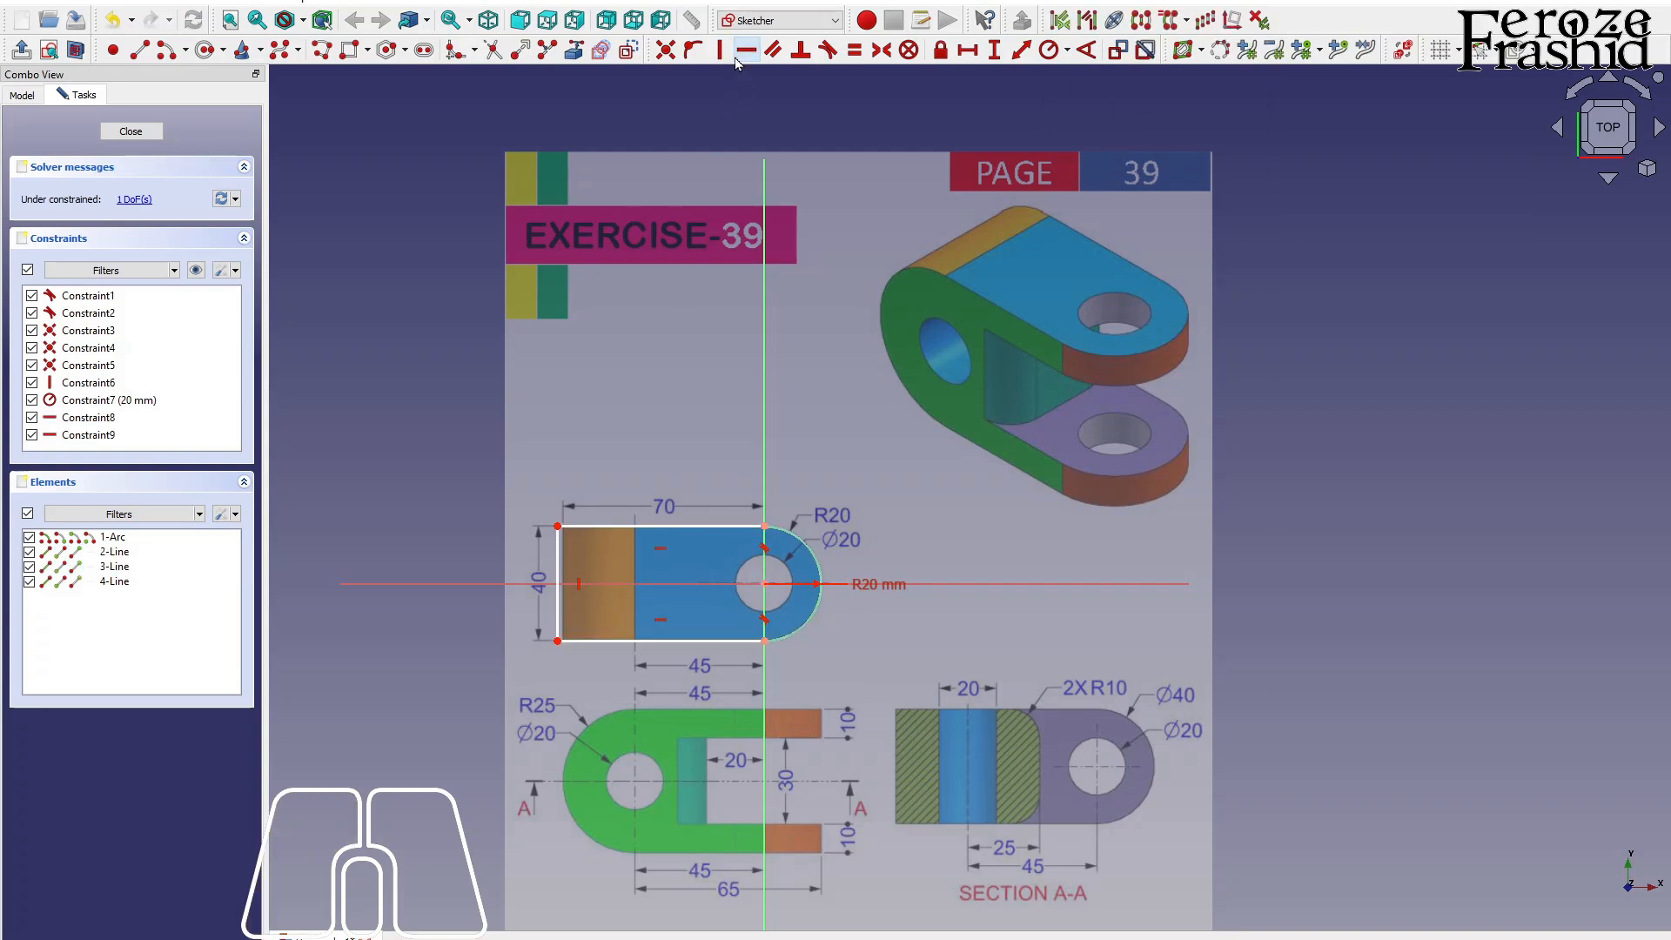
# - Constrain the horizontal length of the profile's upper edge to 70 mm
pyautogui.click(557, 568)
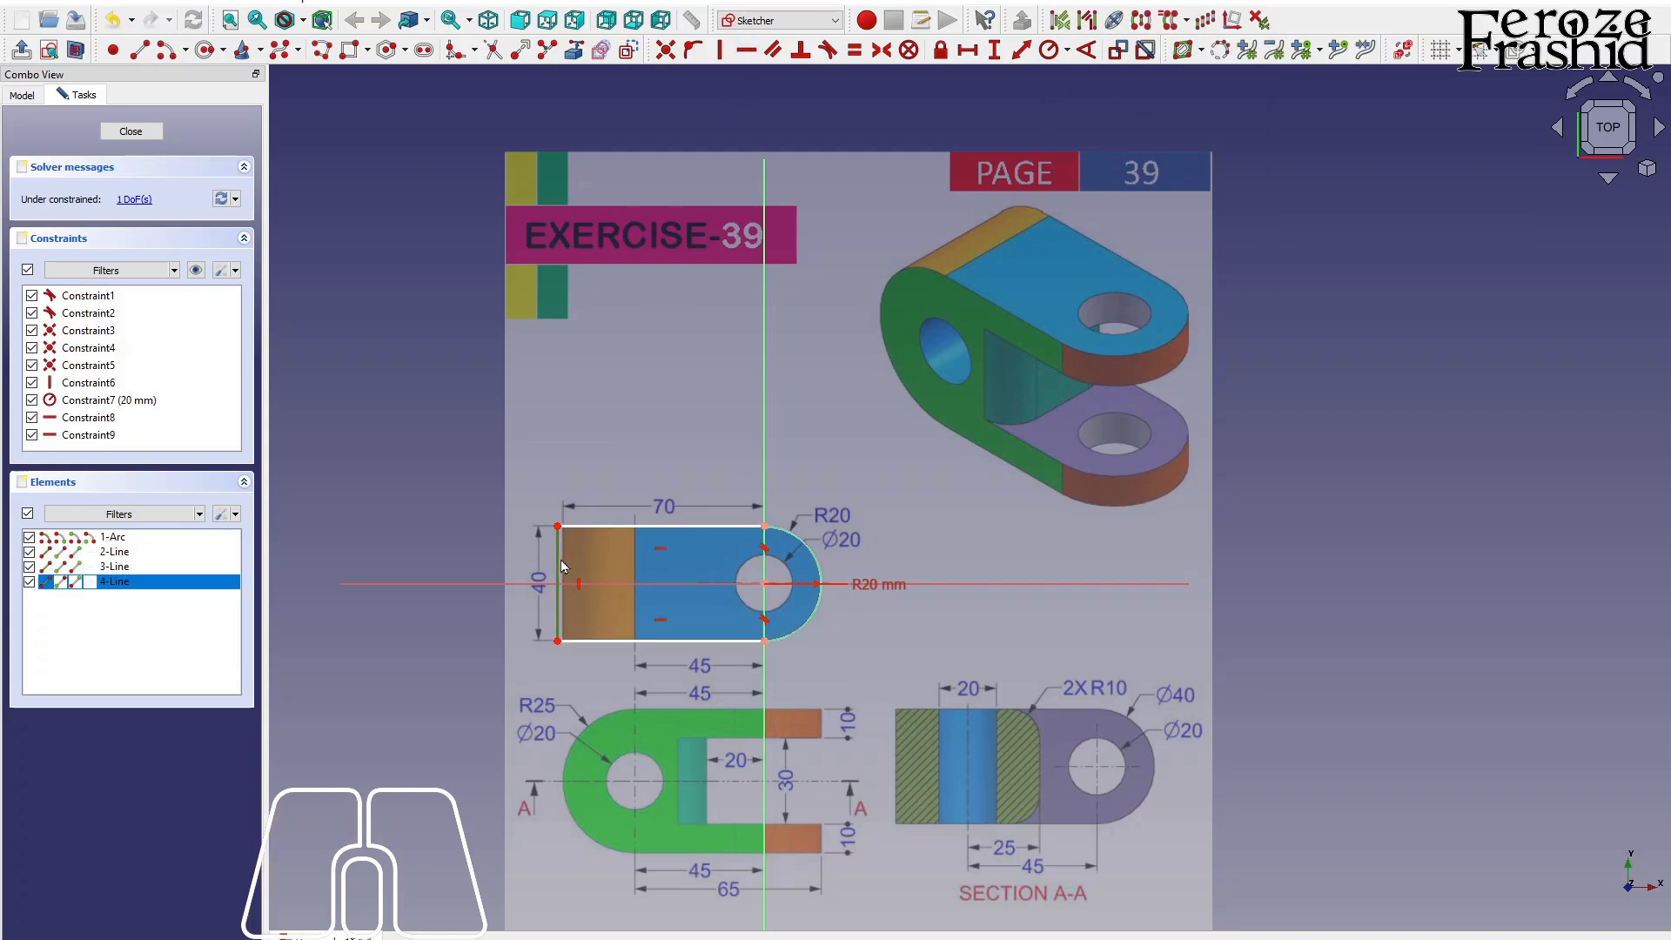
pyautogui.click(624, 532)
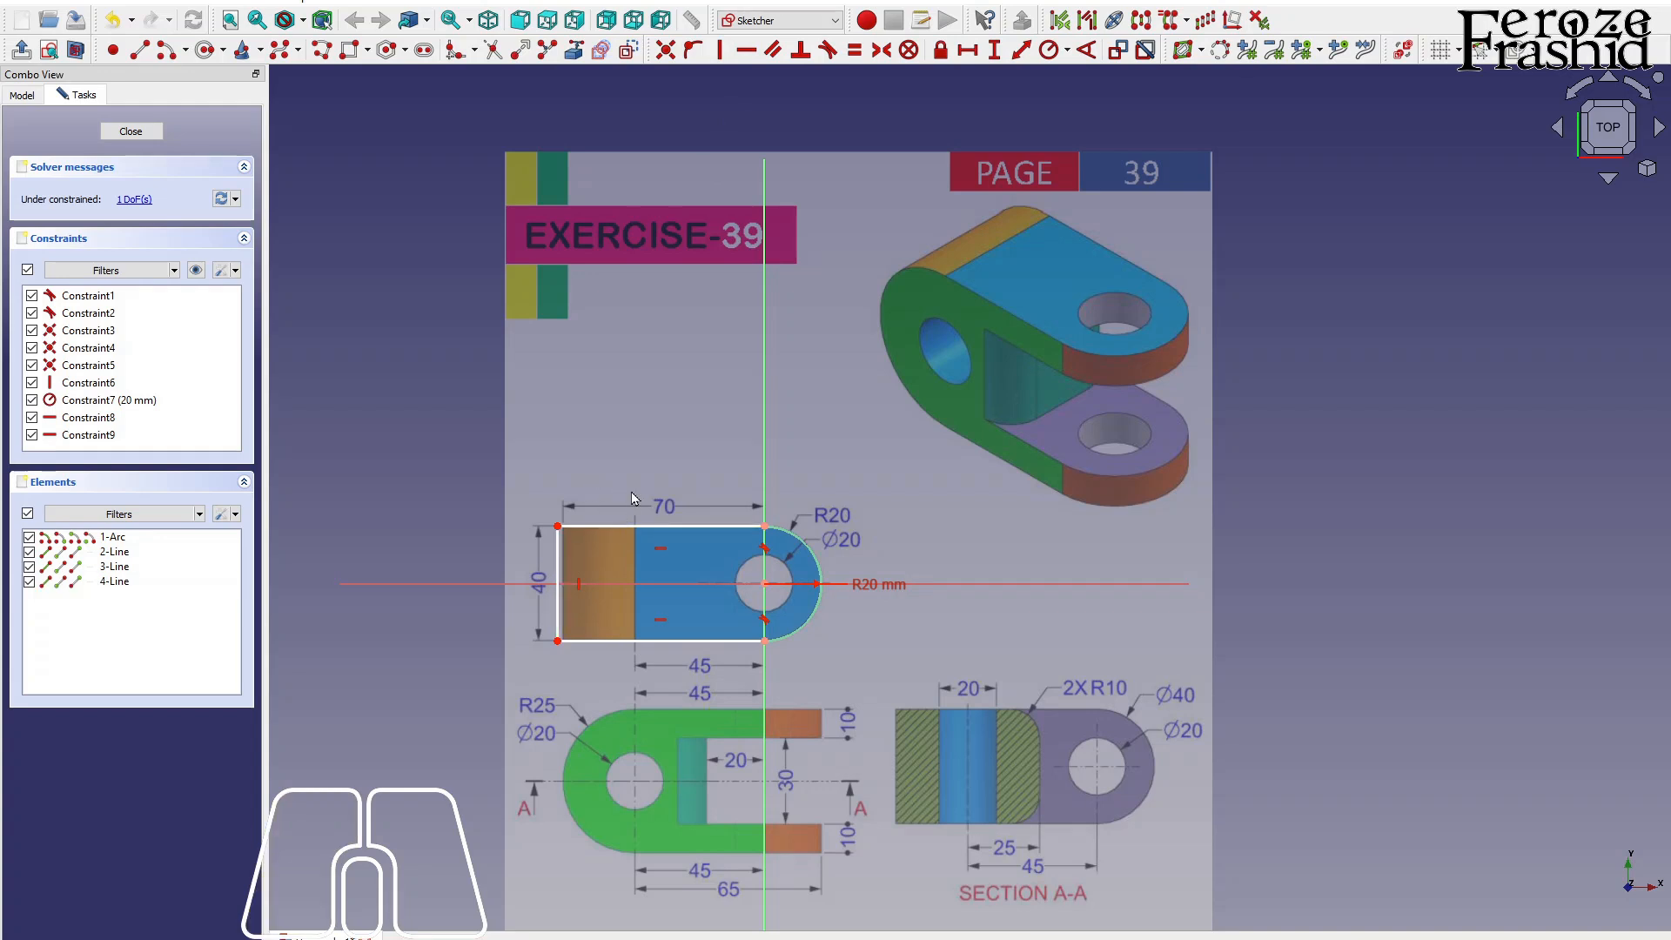
pyautogui.click(634, 527)
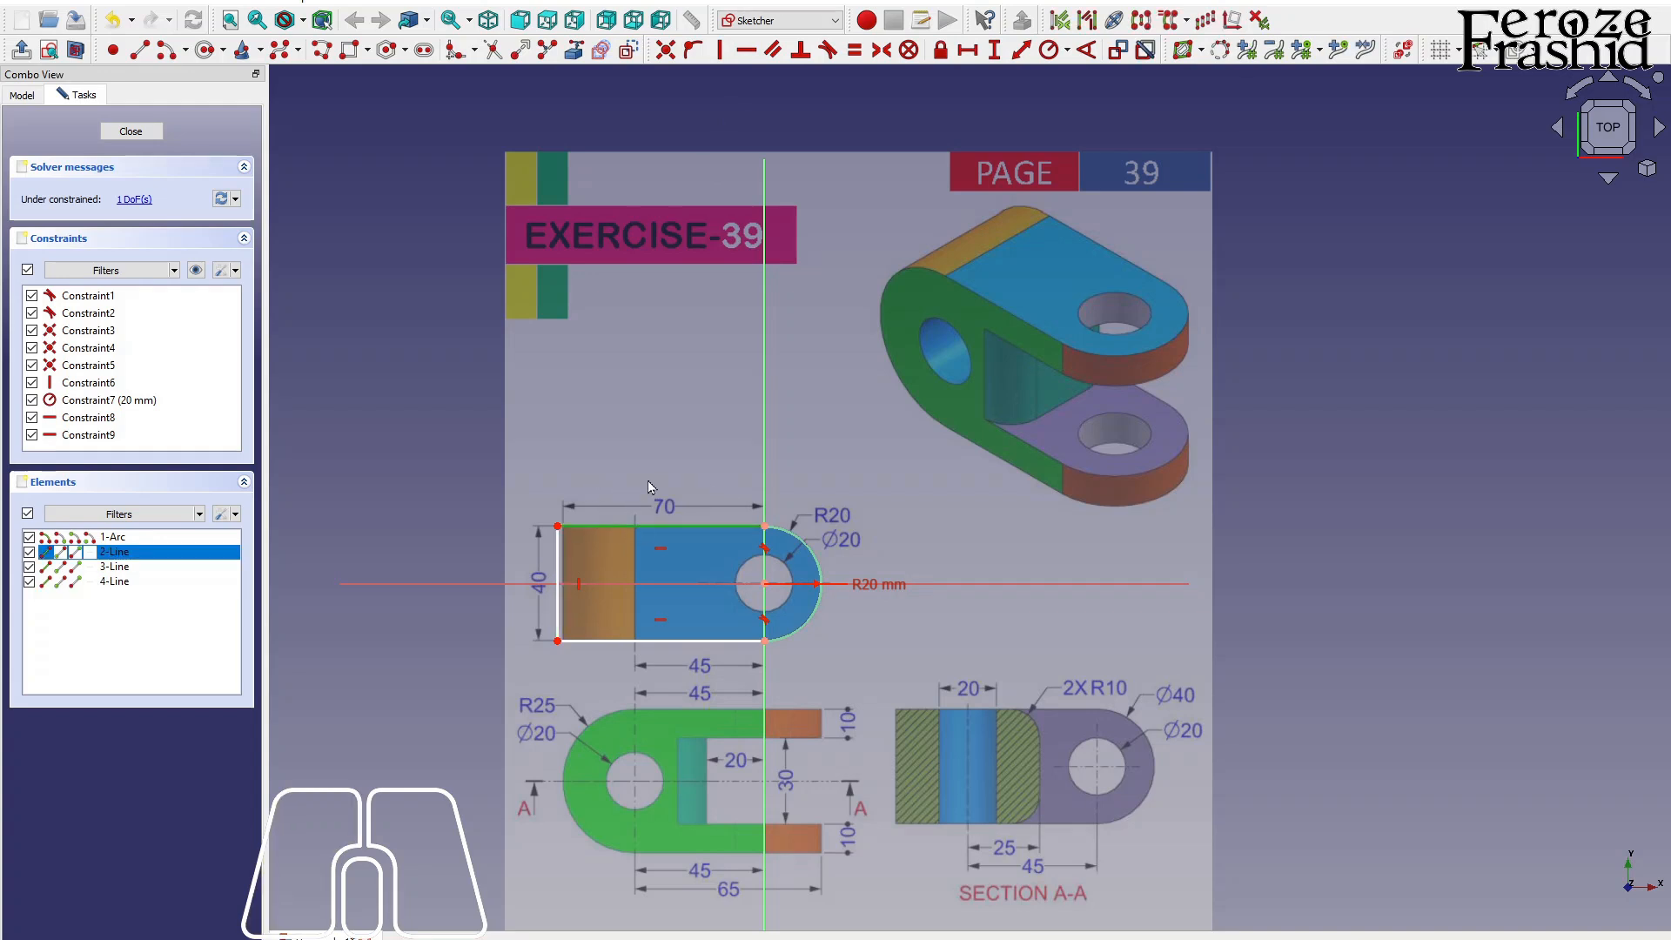
pyautogui.click(967, 50)
pyautogui.press('Return')
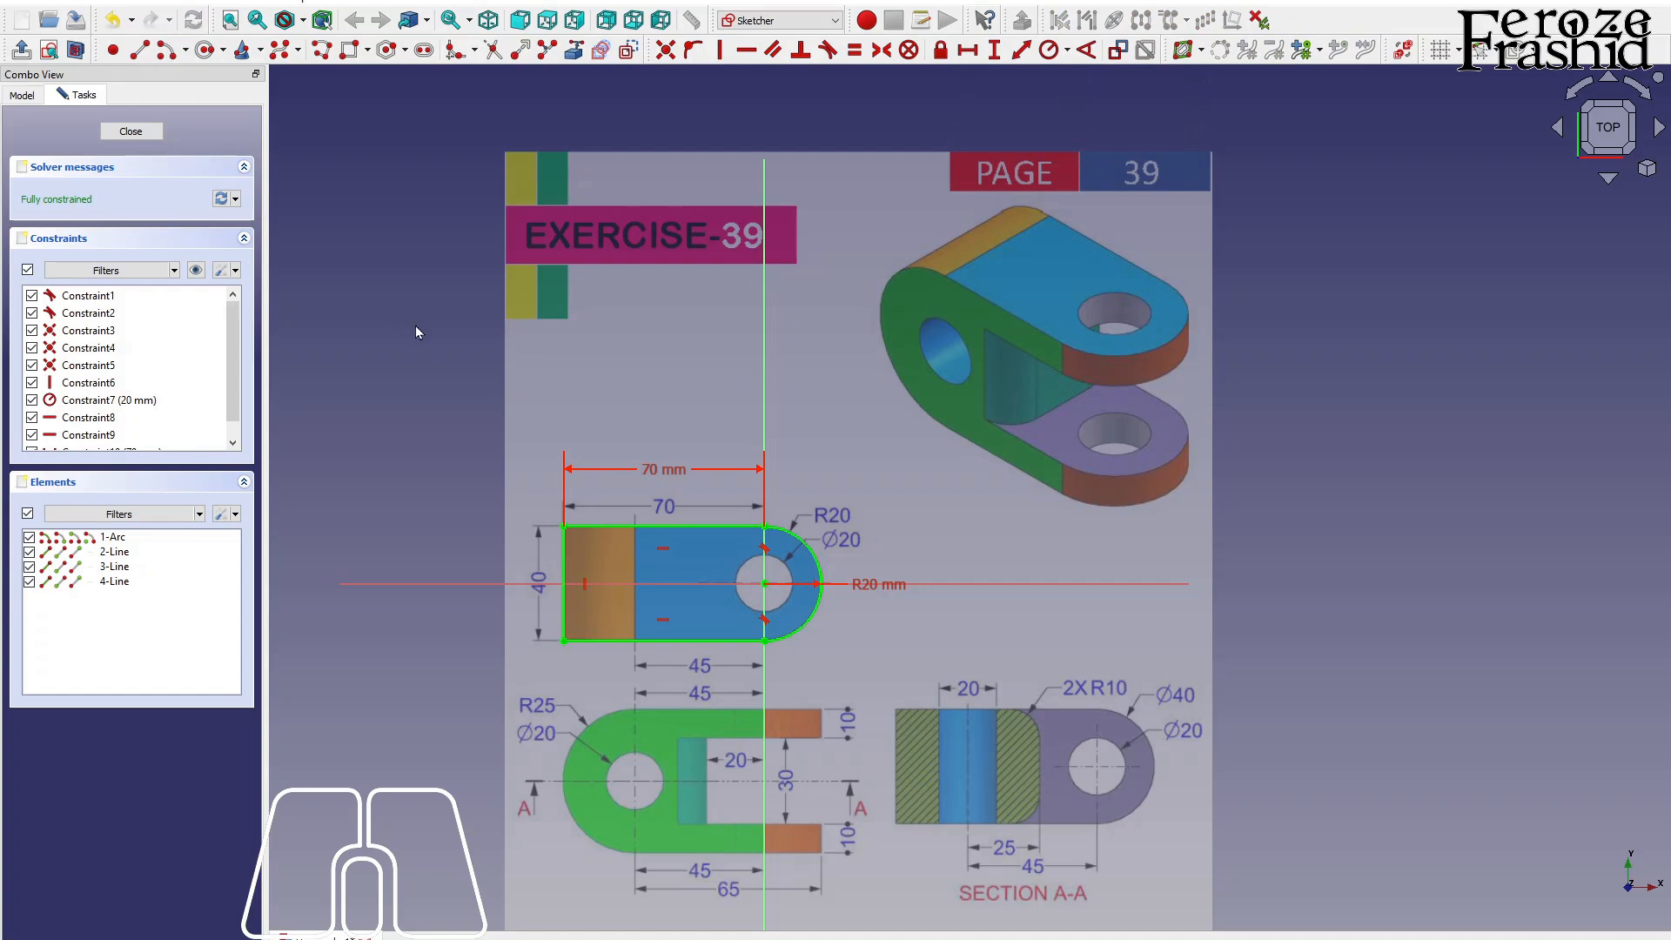
# - Draw a circle centred on the origin with a radius of about 9.7 mm for the lug hole
pyautogui.click(205, 50)
pyautogui.click(764, 583)
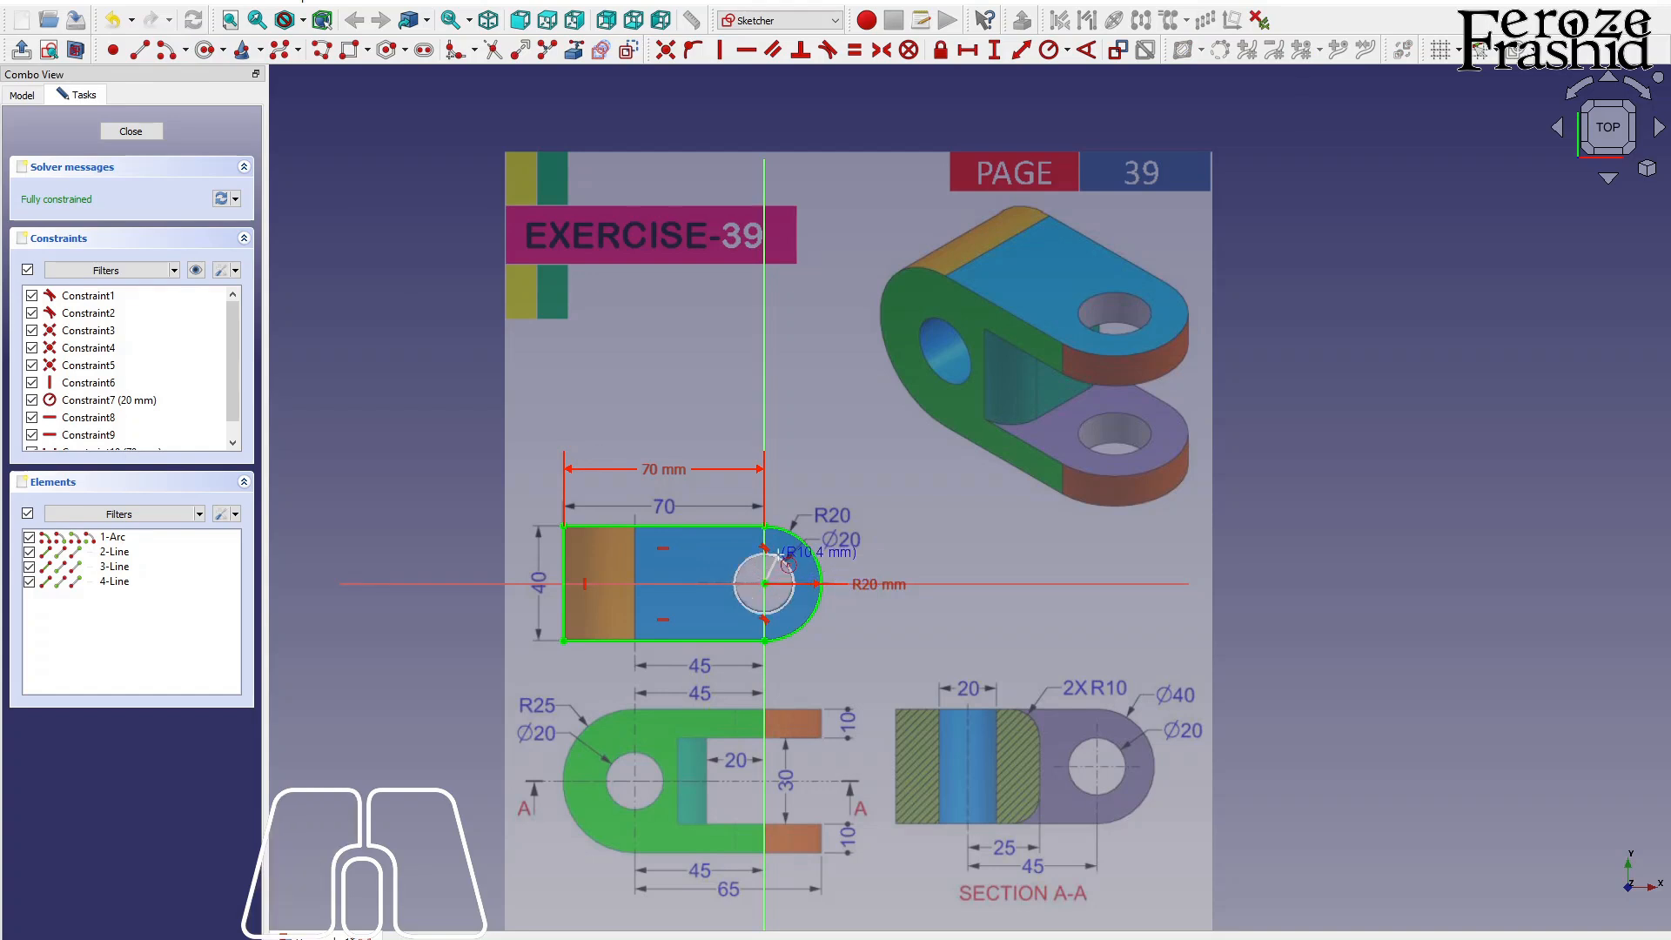
pyautogui.click(786, 565)
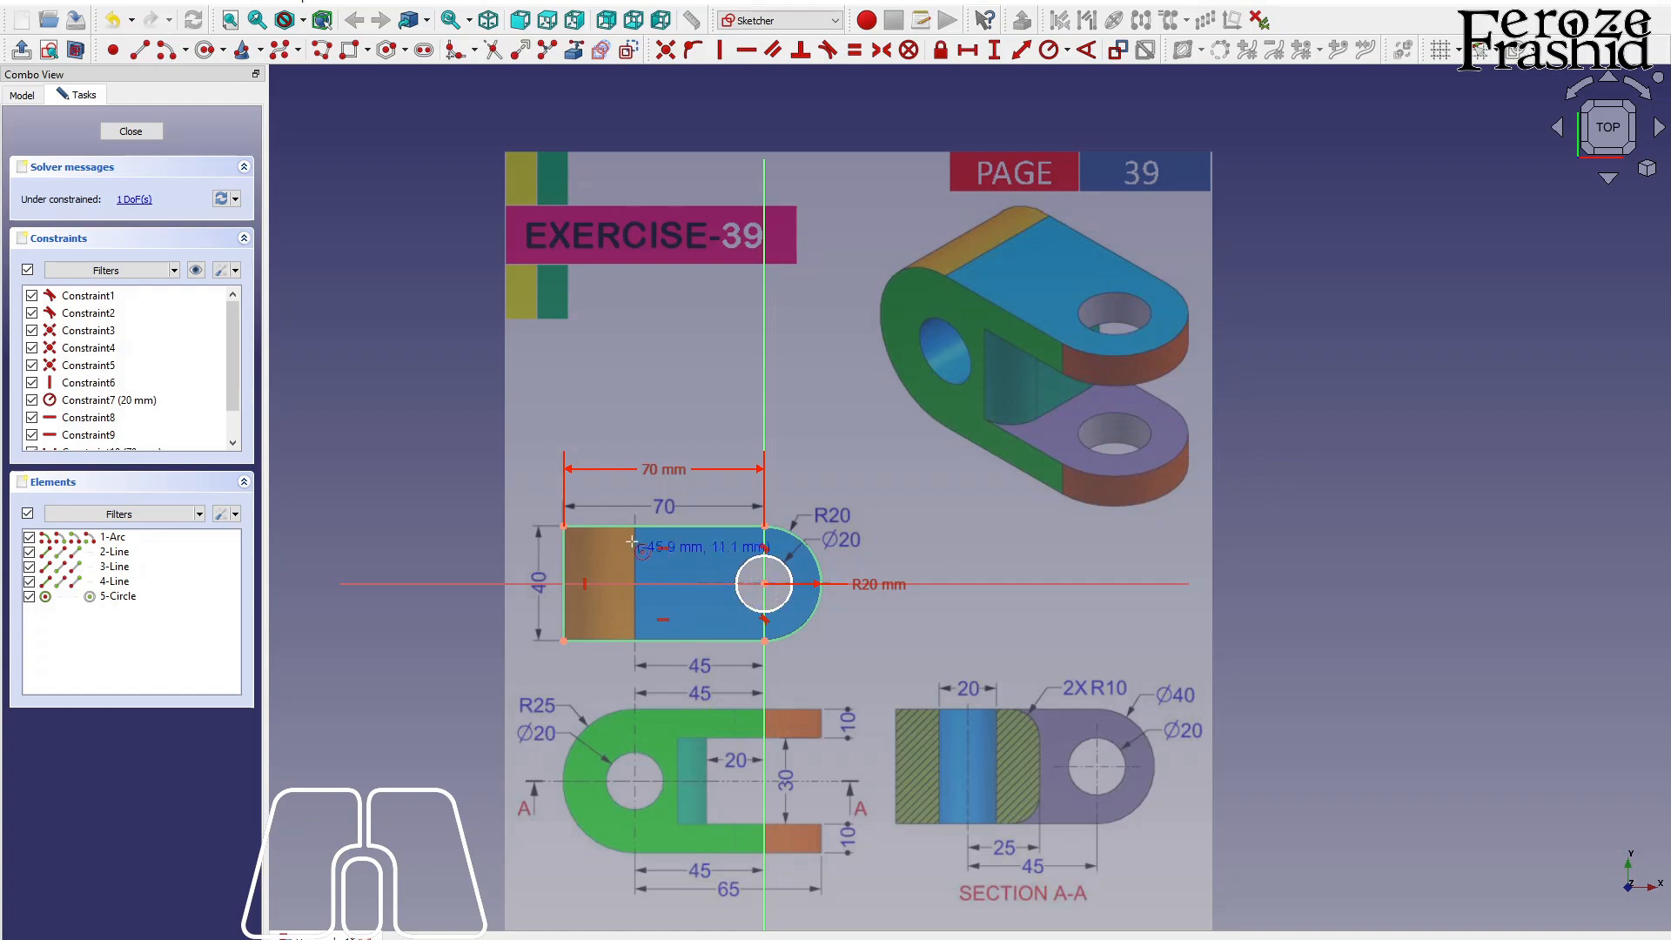
pyautogui.rightClick(699, 551)
# - Constrain the hole circle's radius to 10 mm and close the sketch
pyautogui.click(740, 574)
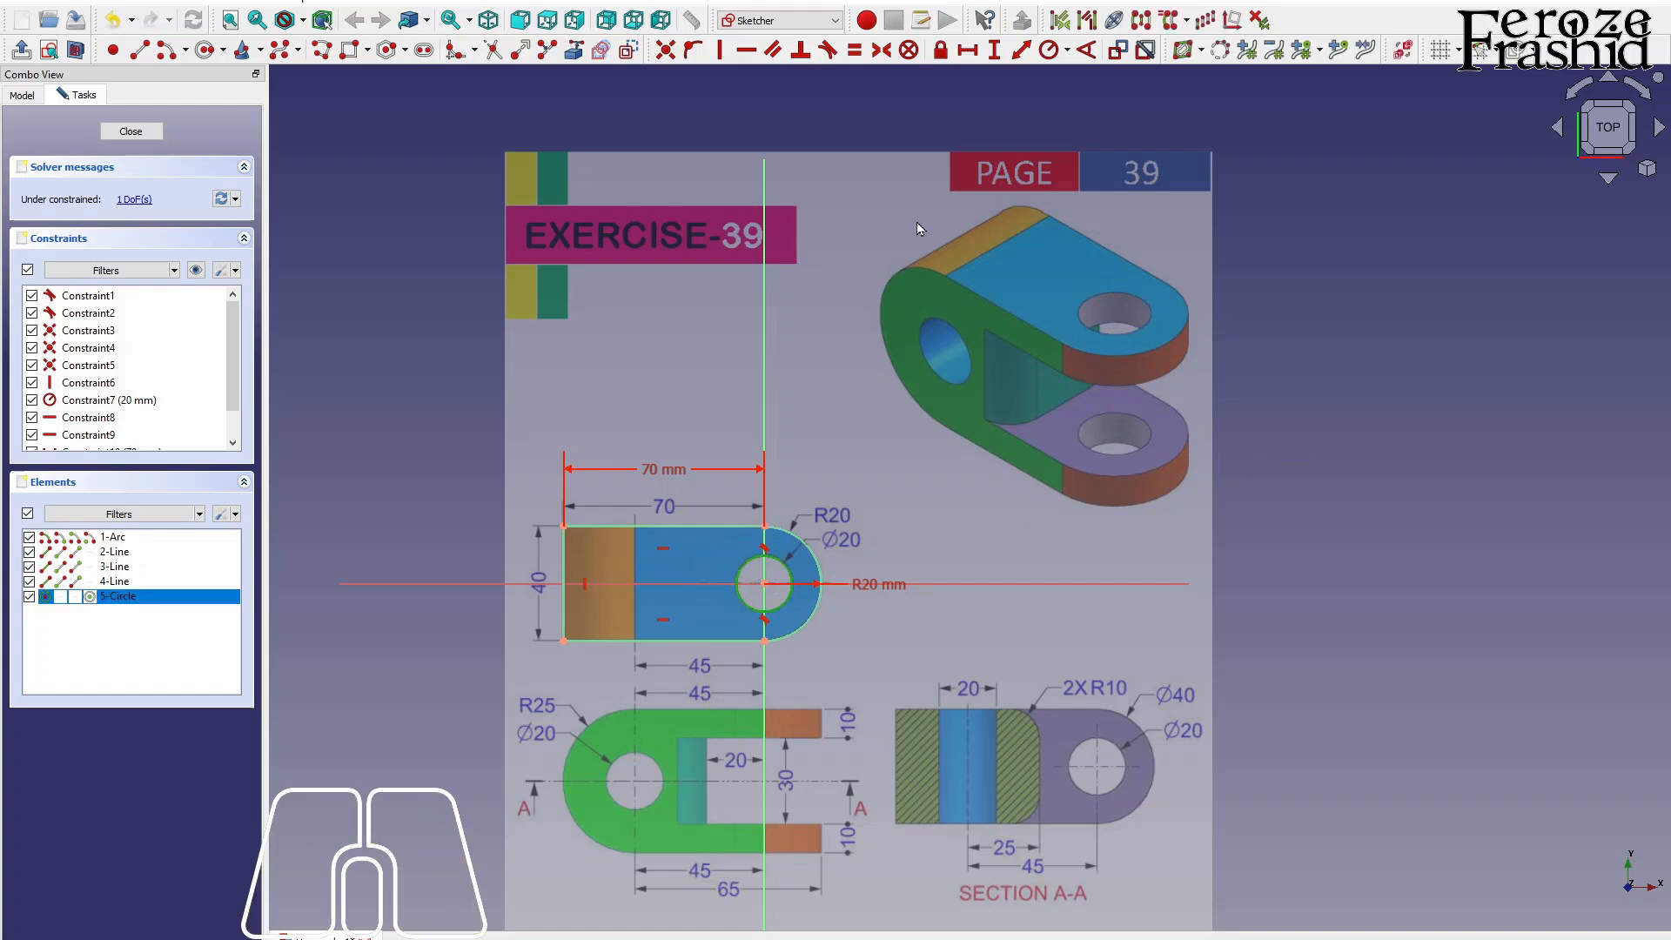
pyautogui.click(1049, 50)
pyautogui.write('10')
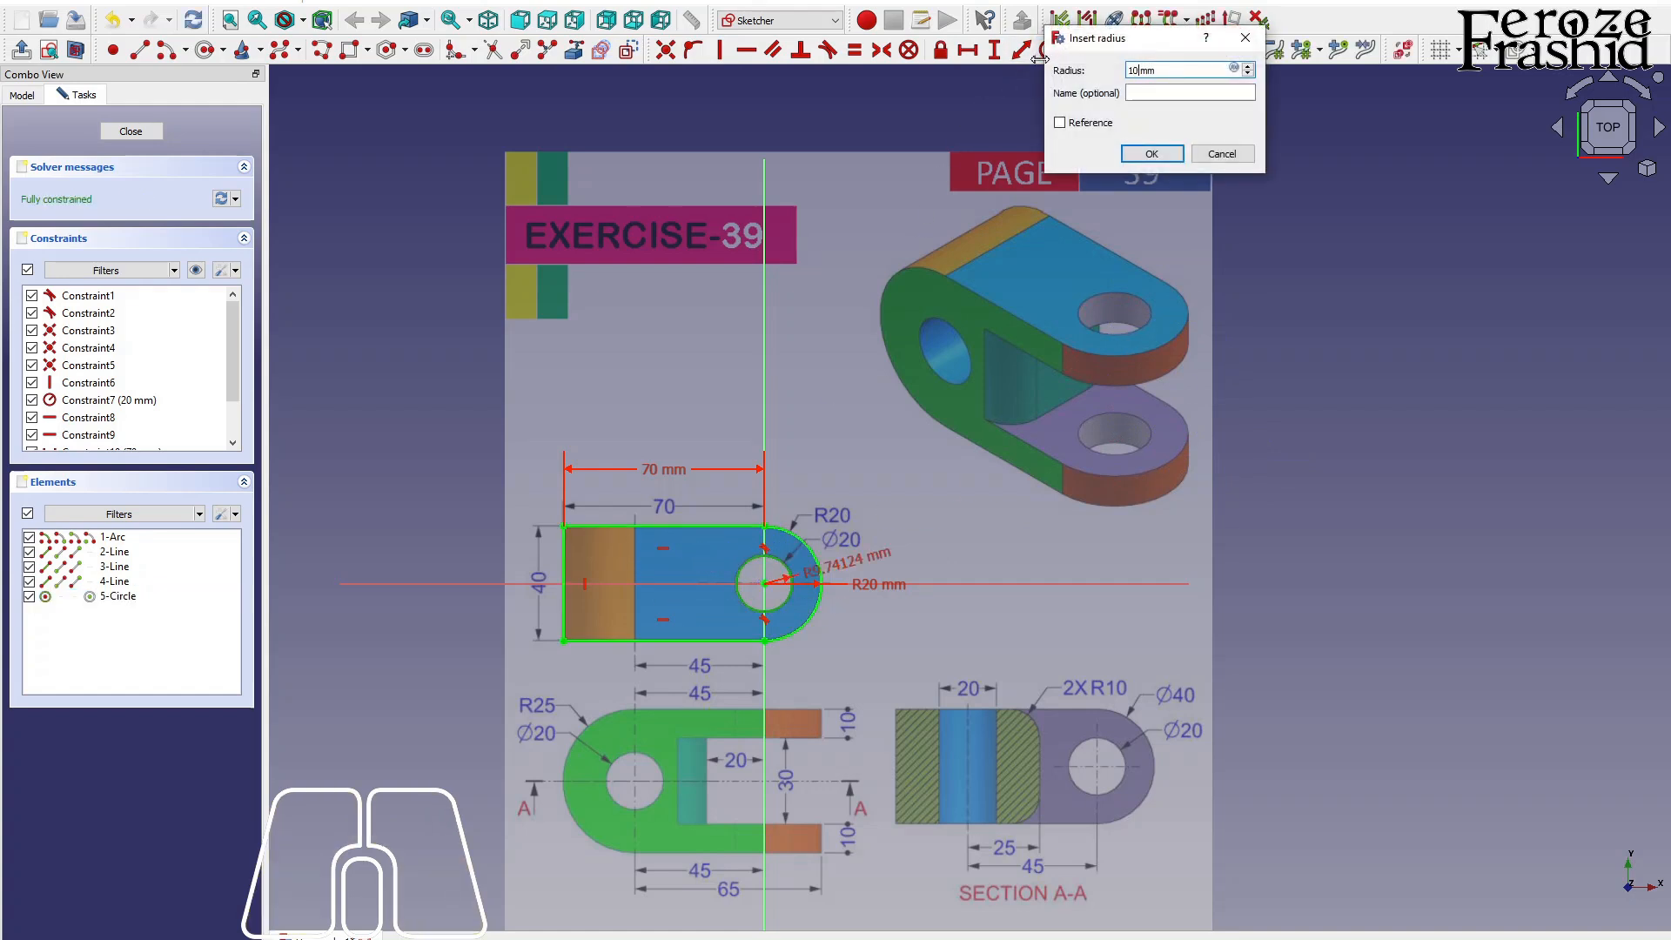
pyautogui.press('Return')
pyautogui.click(130, 131)
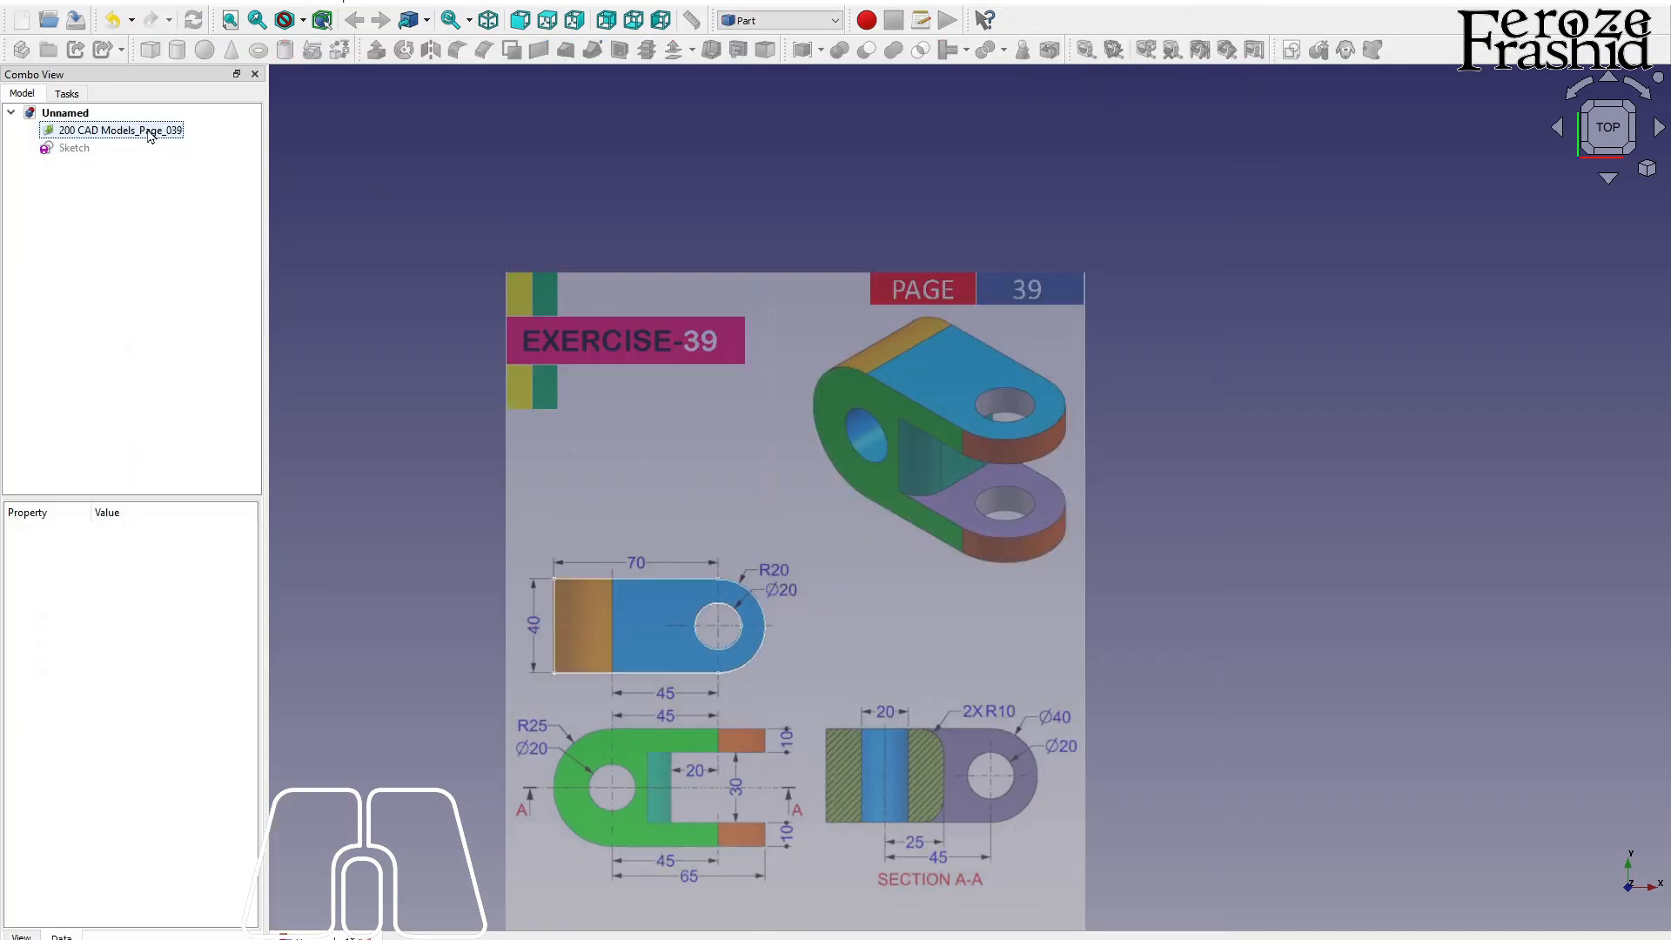
# - Extrude the lug sketch 10 mm along its normal as a solid
pyautogui.scroll(-1, 734, 464)
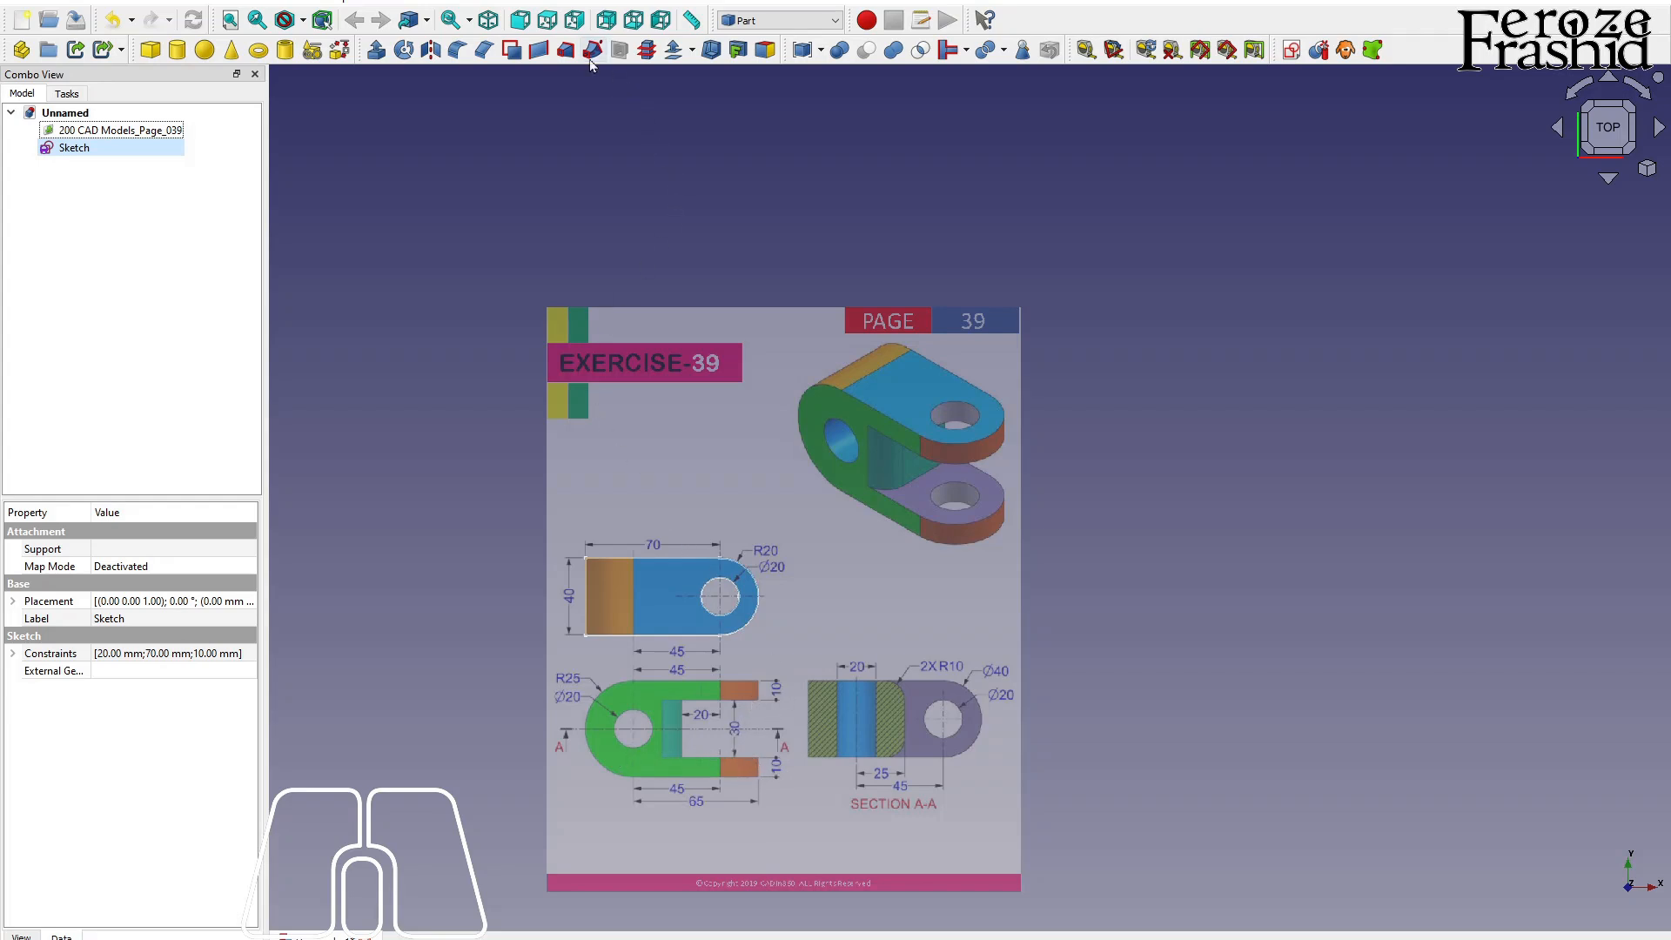
pyautogui.click(379, 51)
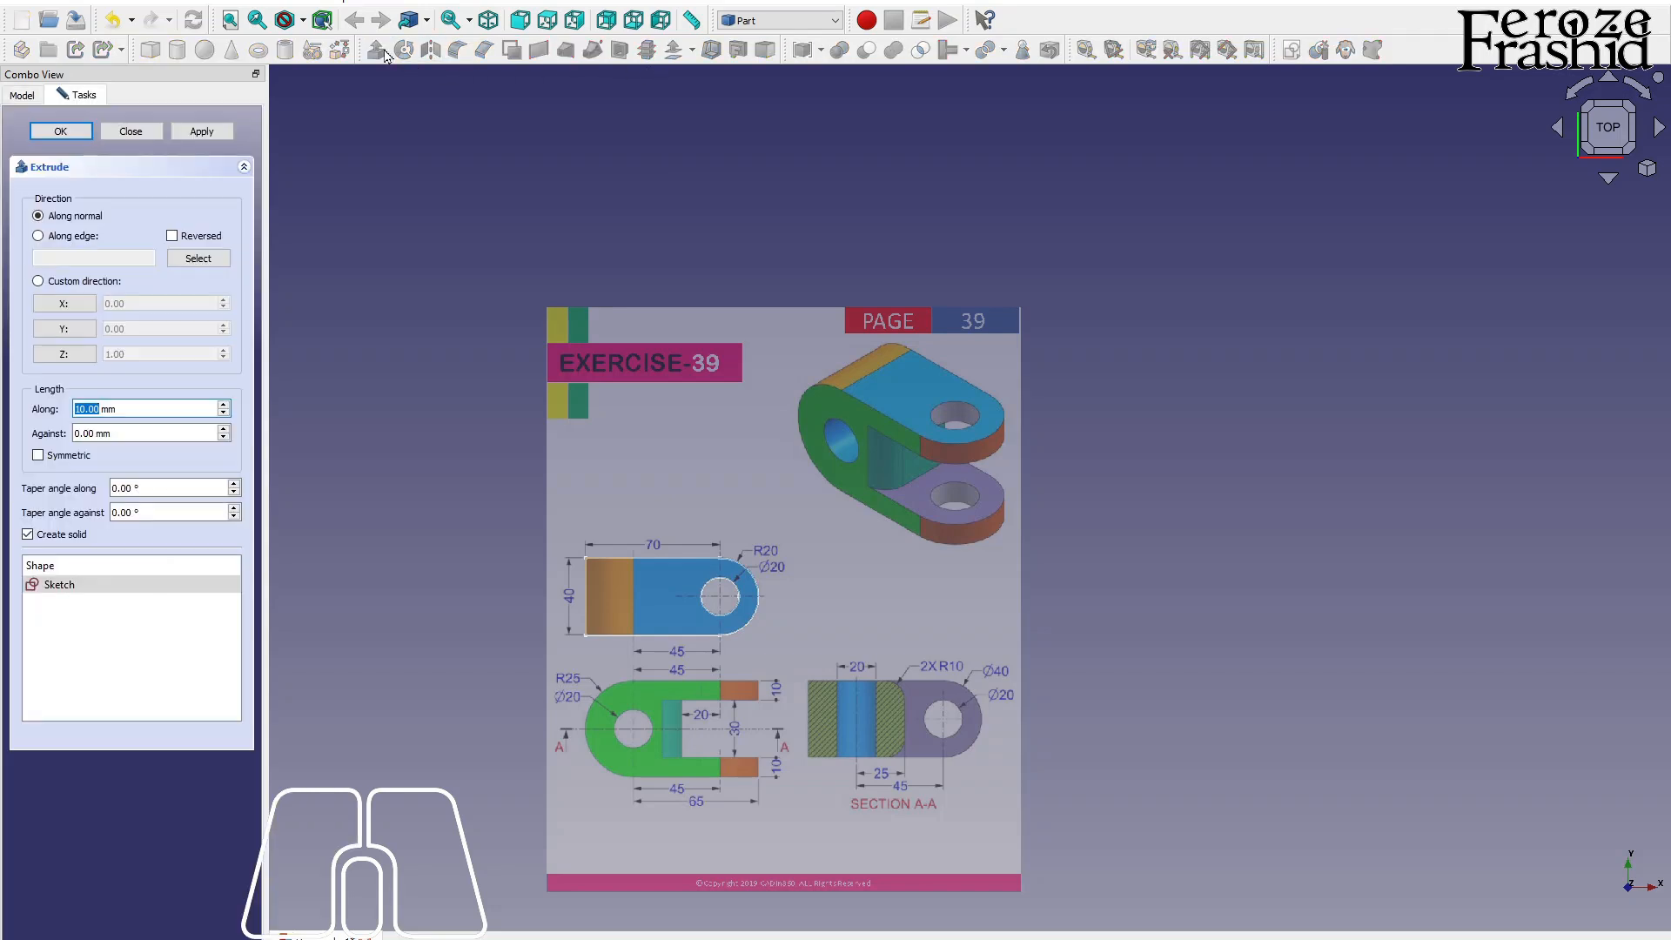
pyautogui.press('Return')
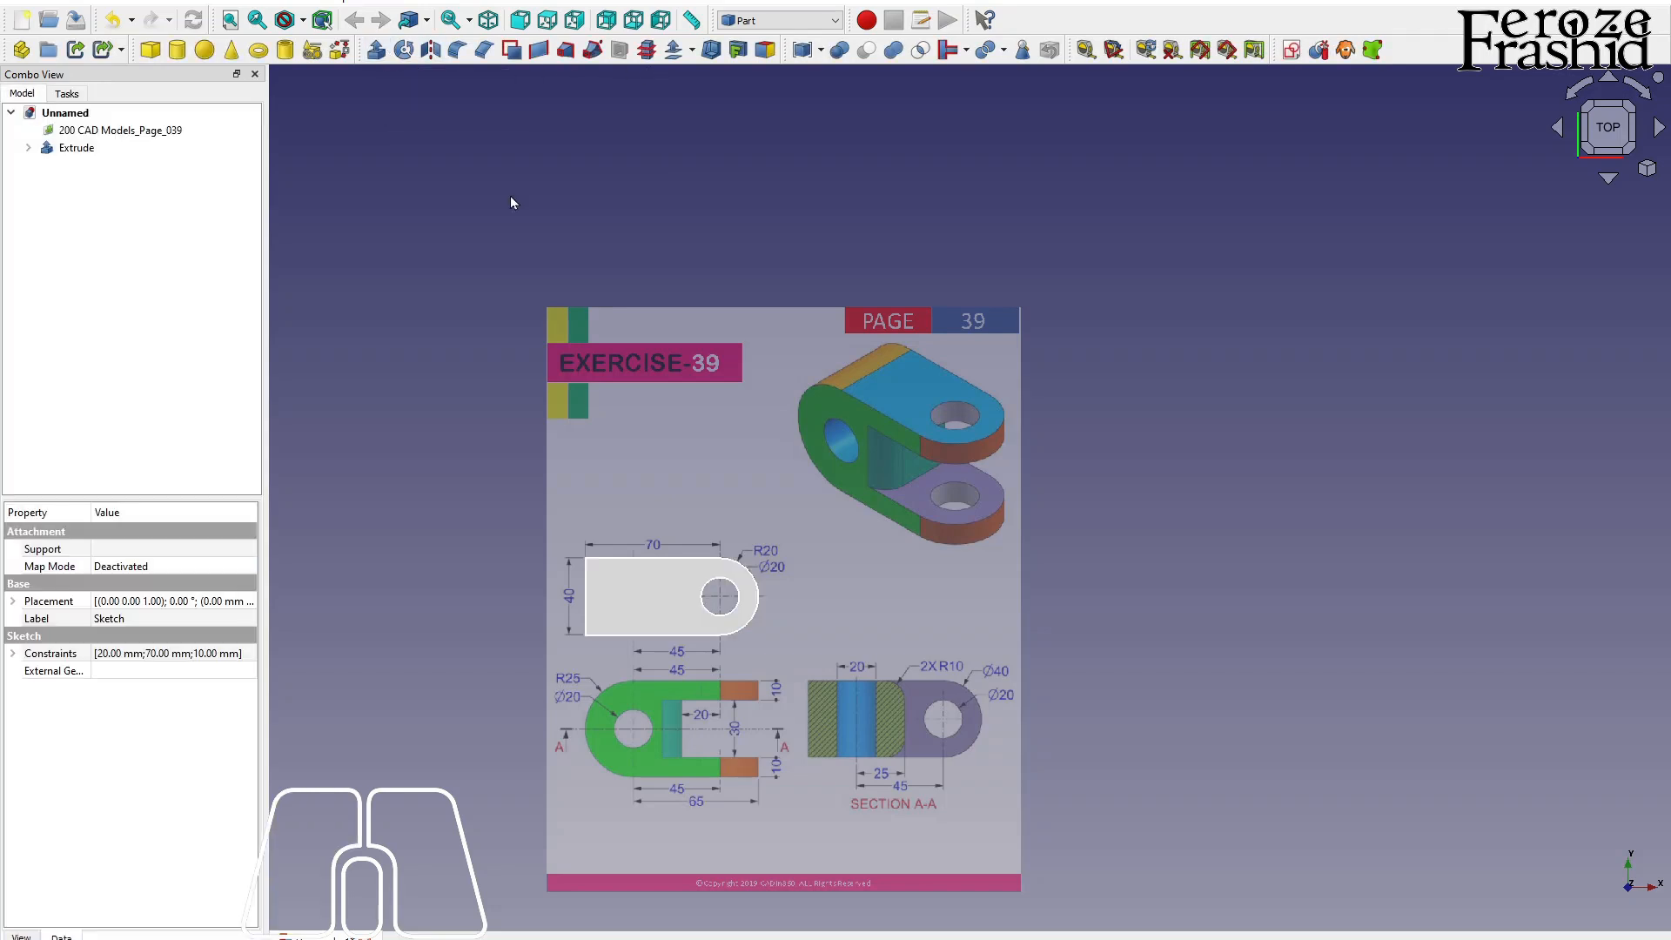
# - Reorient the reference drawing image onto the XZ plane
pyautogui.moveTo(749, 713)
pyautogui.mouseDown(button='middle')
pyautogui.moveTo(736, 625)
pyautogui.moveTo(762, 527)
pyautogui.moveTo(758, 544)
pyautogui.mouseUp(button='middle')
pyautogui.moveTo(899, 571); pyautogui.dragTo(834, 557, button='middle')
pyautogui.doubleClick(112, 131)
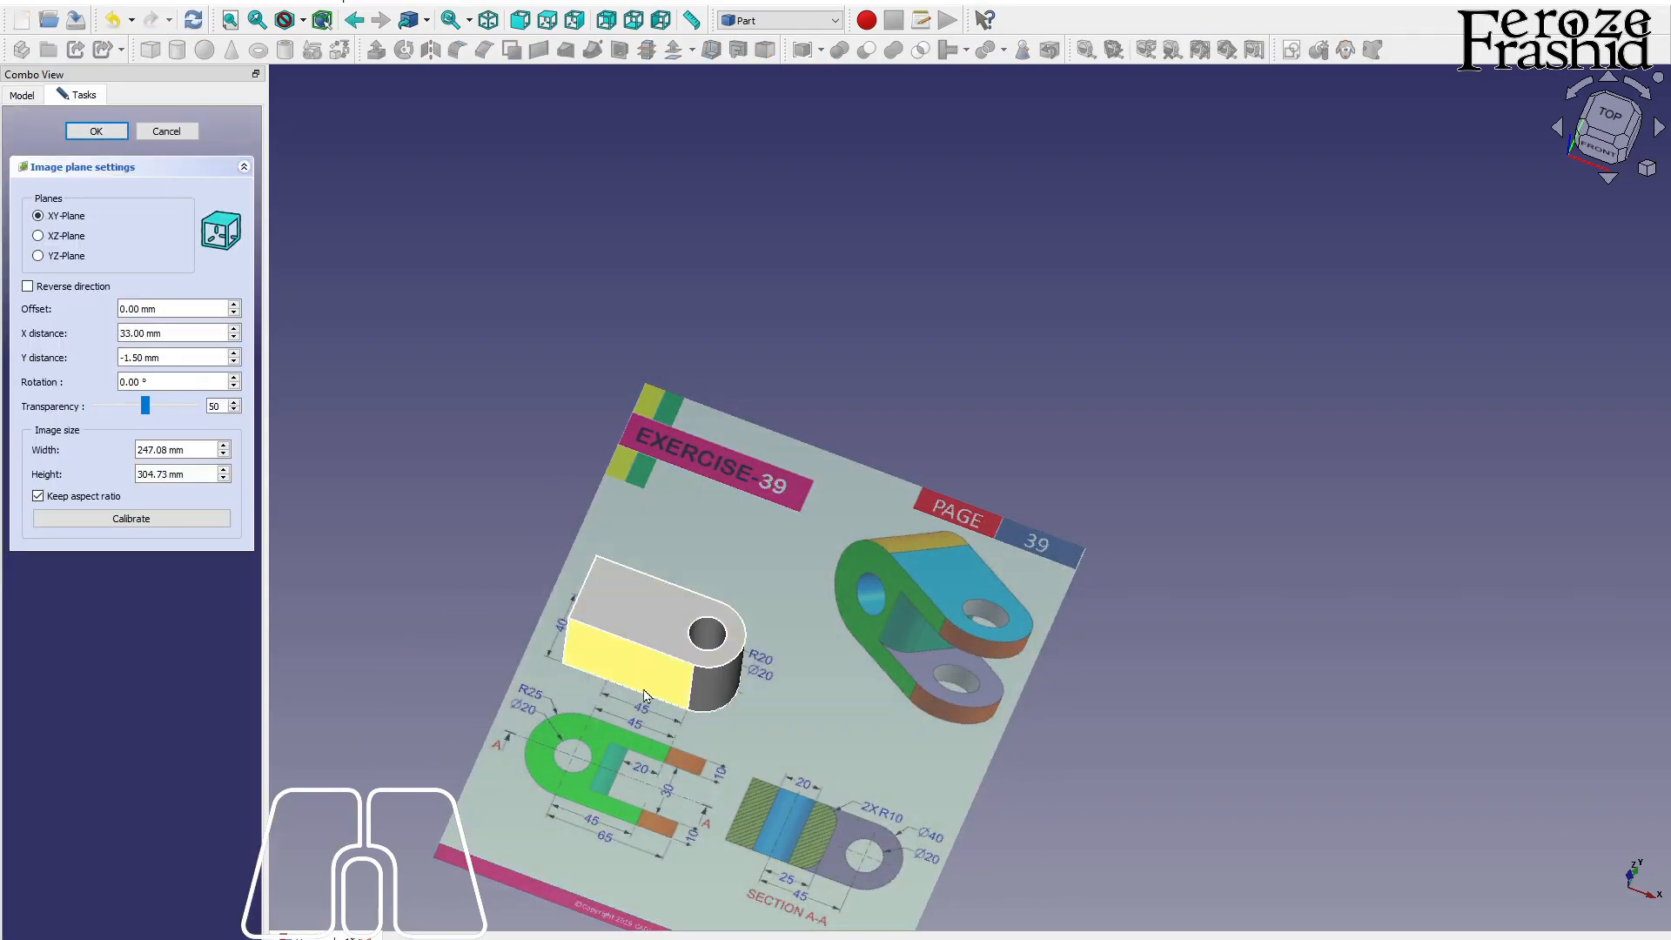
pyautogui.click(54, 240)
pyautogui.moveTo(1008, 731); pyautogui.dragTo(1052, 615, button='middle')
pyautogui.moveTo(645, 585); pyautogui.dragTo(660, 500, button='middle')
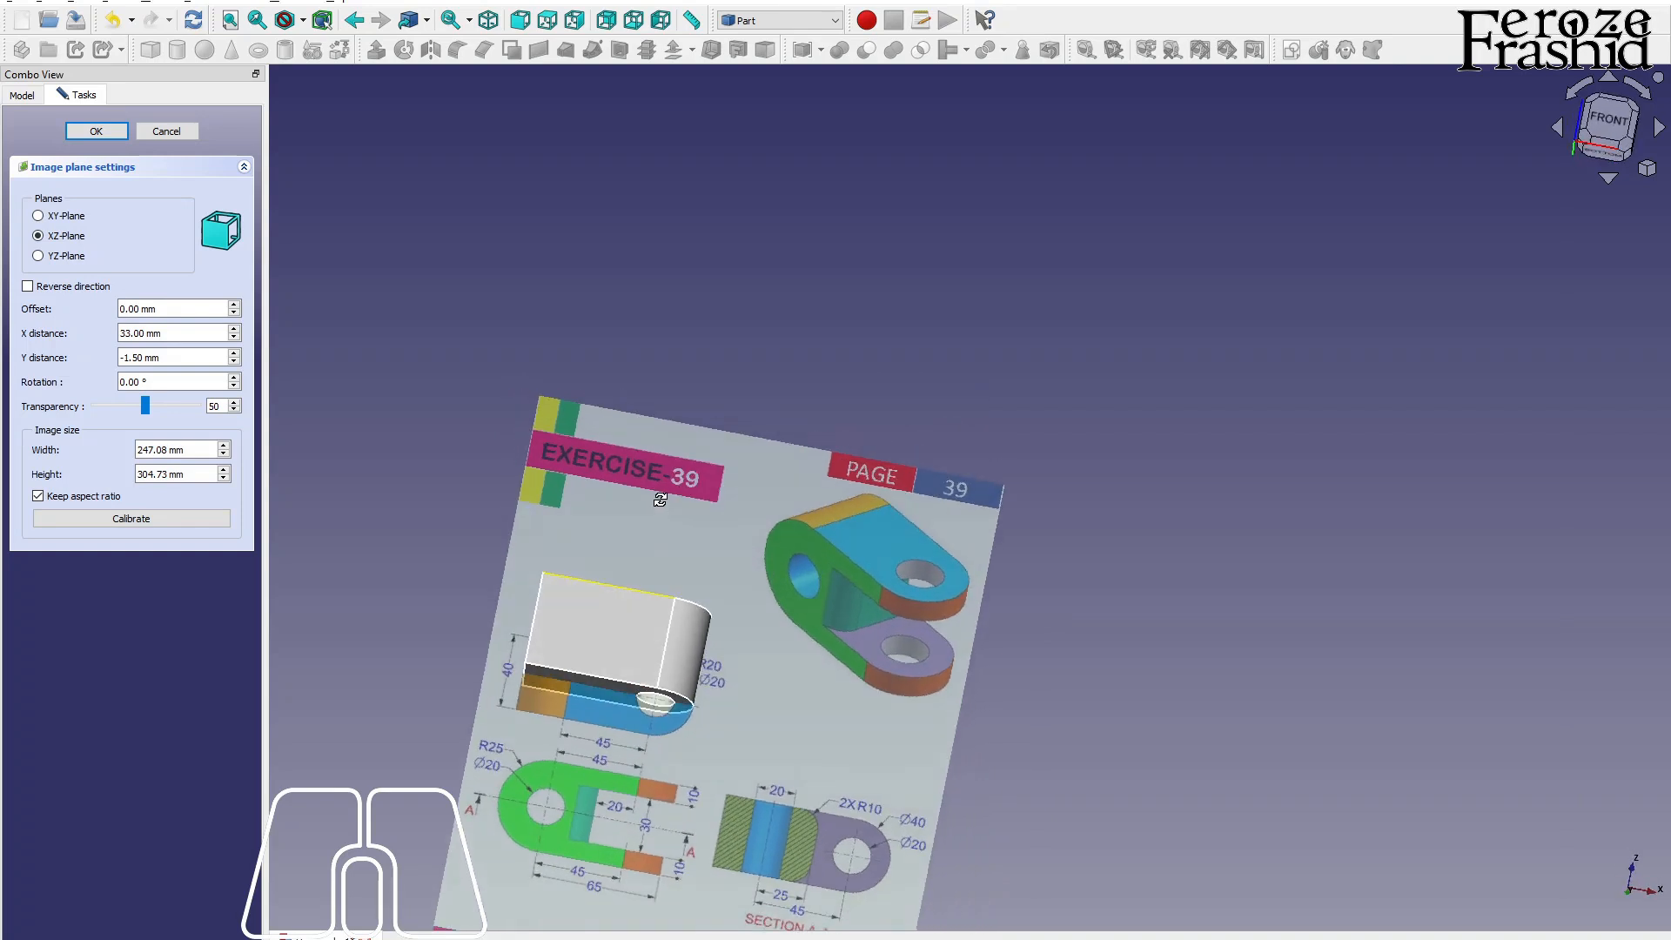
pyautogui.click(97, 131)
# - Move the reference image vertically so that its side view lines up with the extruded block seen from the front
pyautogui.rightClick(119, 131)
pyautogui.click(161, 153)
pyautogui.moveTo(757, 514); pyautogui.dragTo(810, 335)
pyautogui.click(1608, 120)
pyautogui.scroll(3, 624, 805)
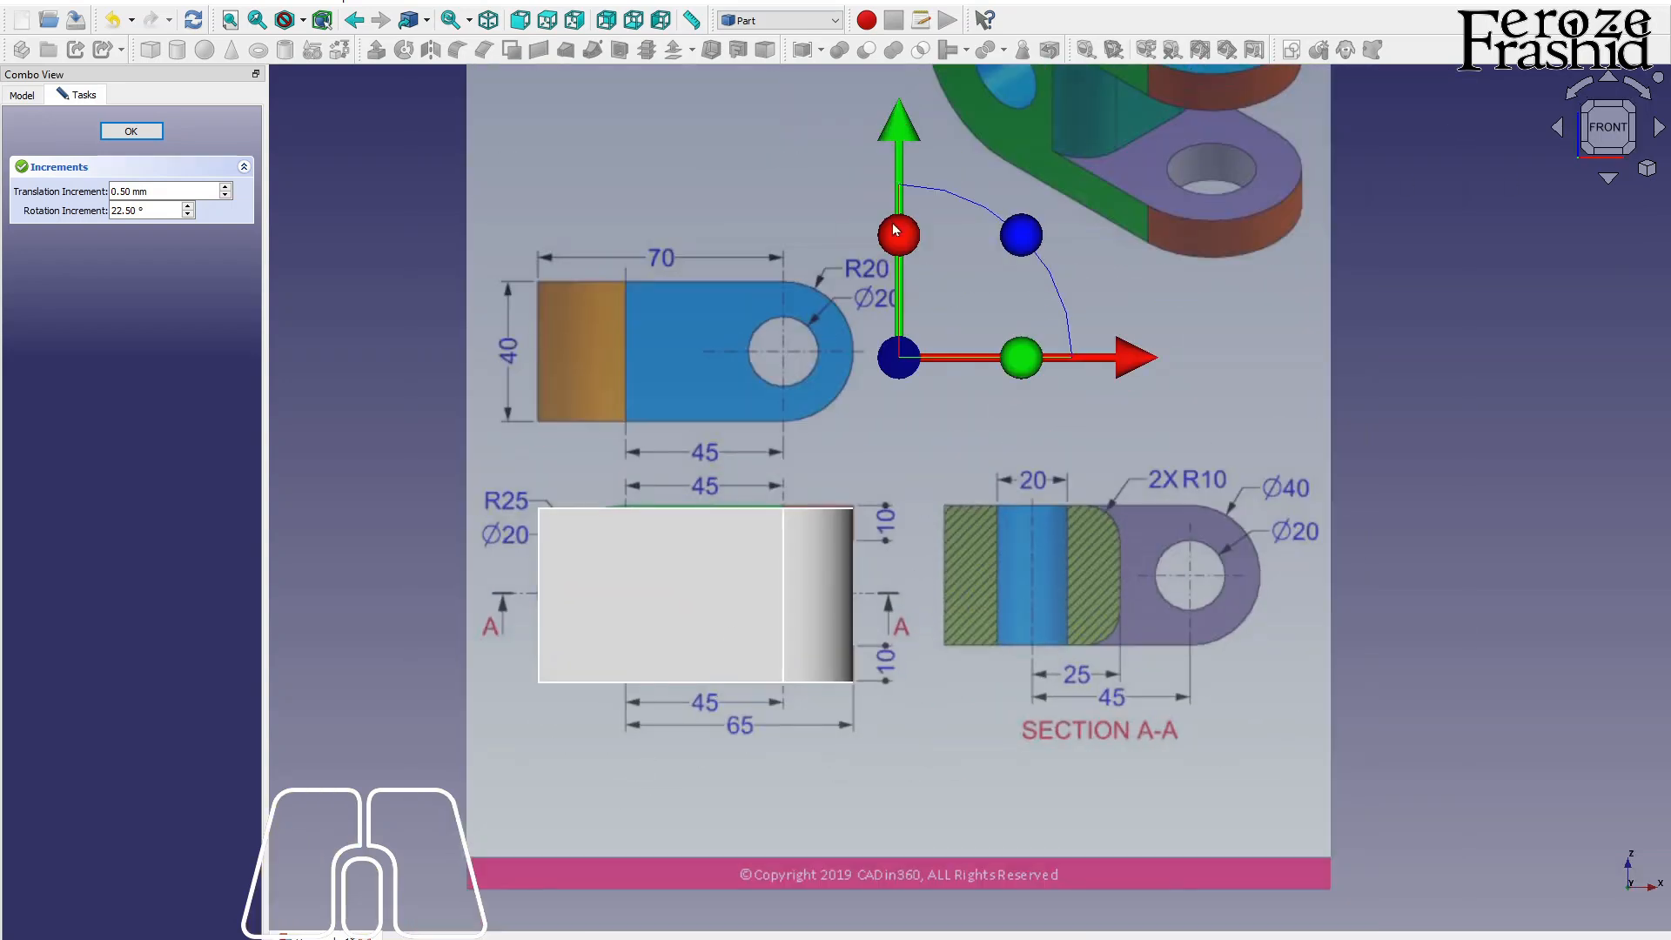
pyautogui.moveTo(908, 130); pyautogui.dragTo(908, 134)
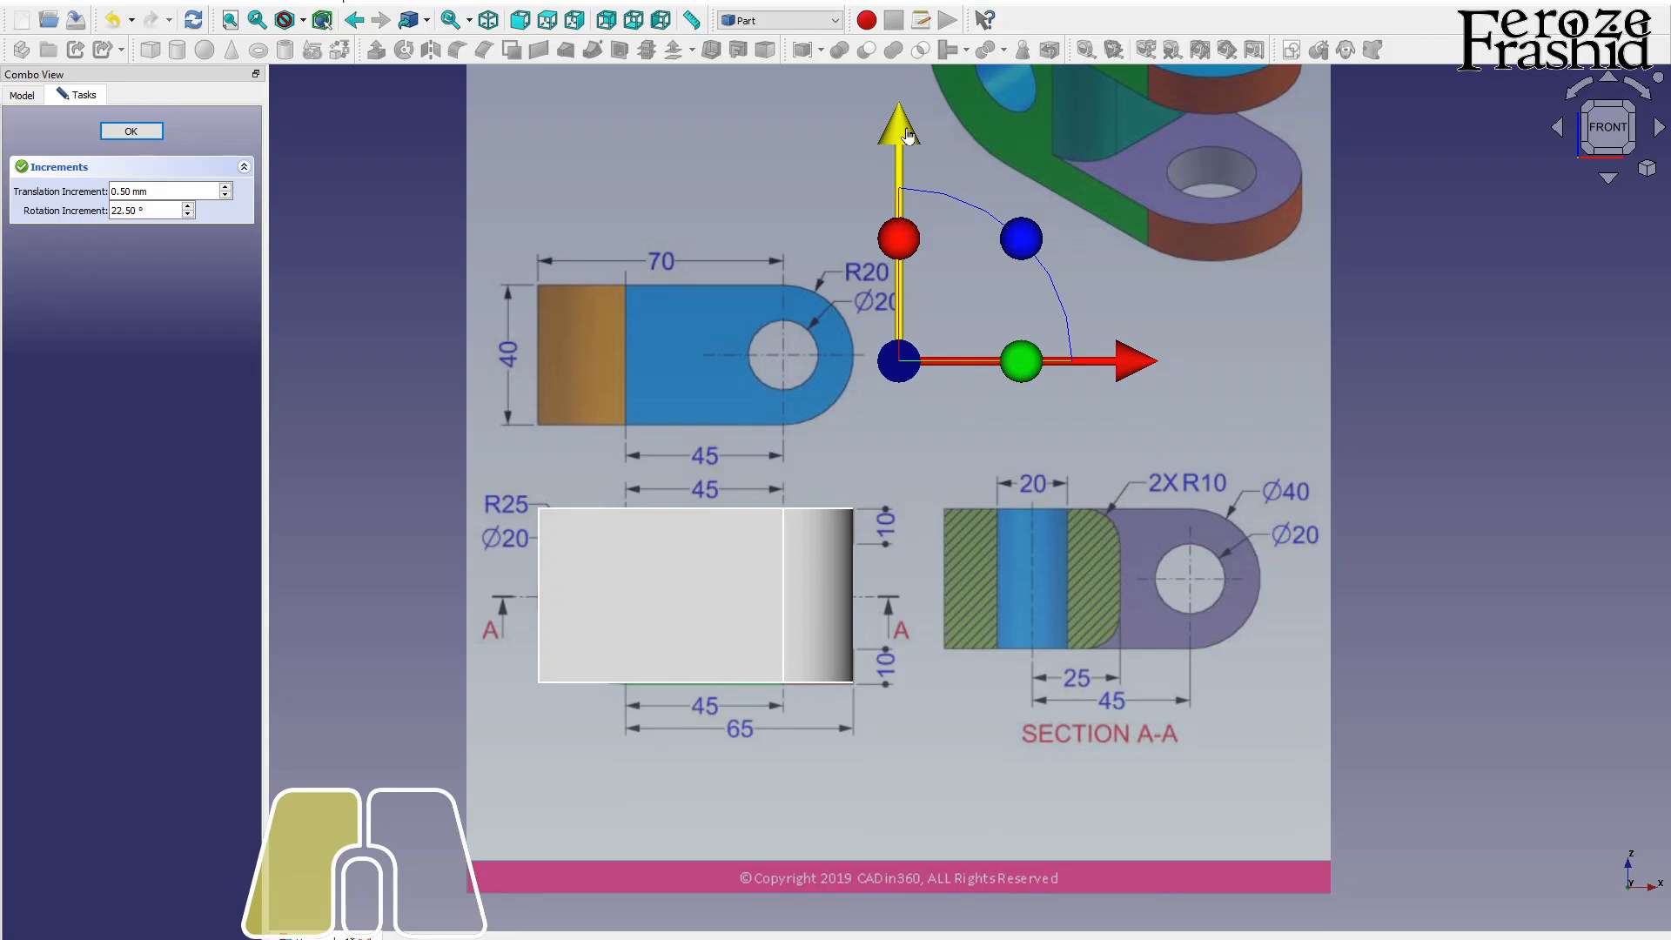
pyautogui.moveTo(908, 133); pyautogui.dragTo(908, 134)
pyautogui.click(139, 131)
# - Set the extruded block's transparency to 50 so the reference drawing shows through
pyautogui.click(596, 598)
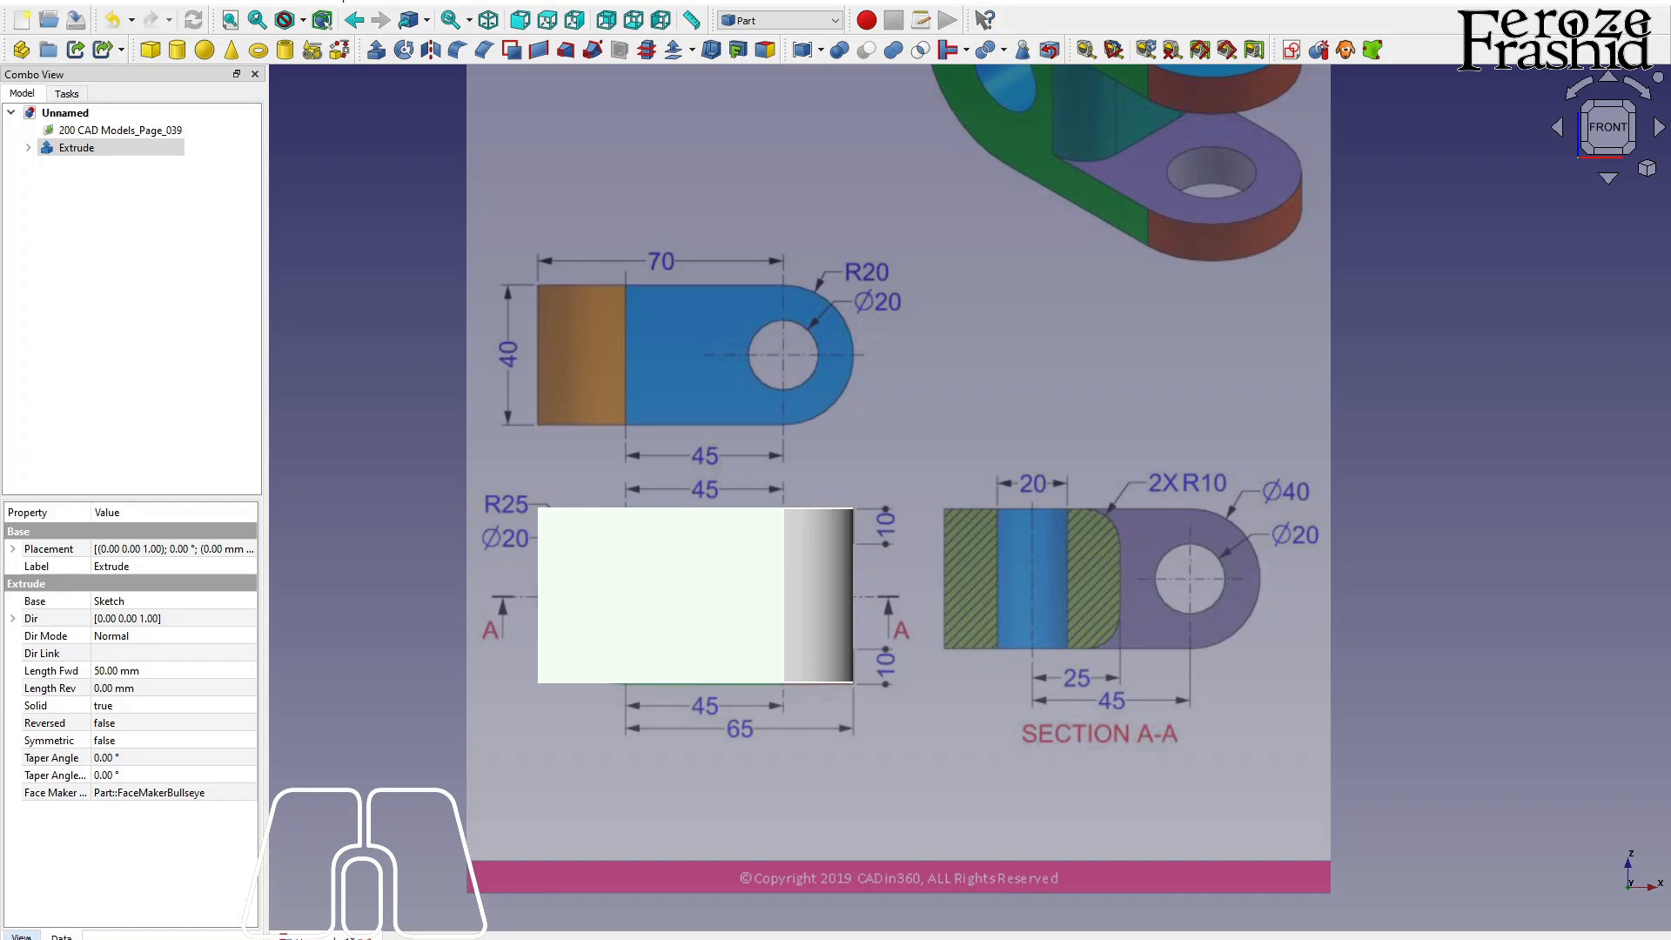
pyautogui.click(21, 937)
pyautogui.click(107, 795)
pyautogui.write('50')
pyautogui.press('Return')
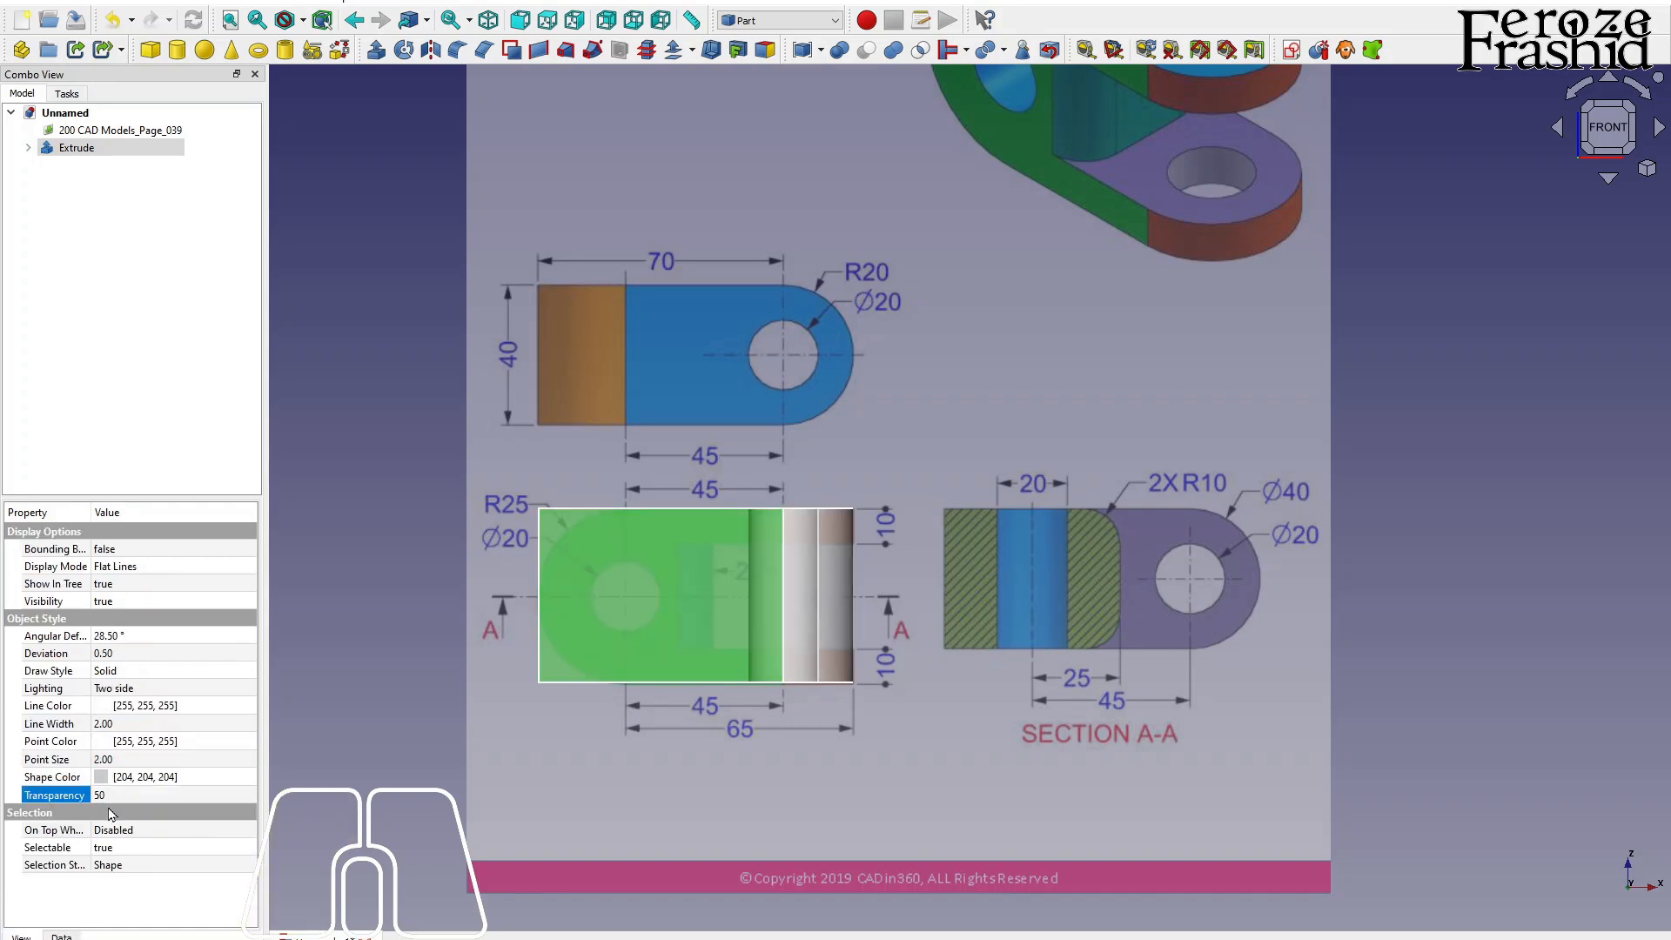
pyautogui.click(404, 604)
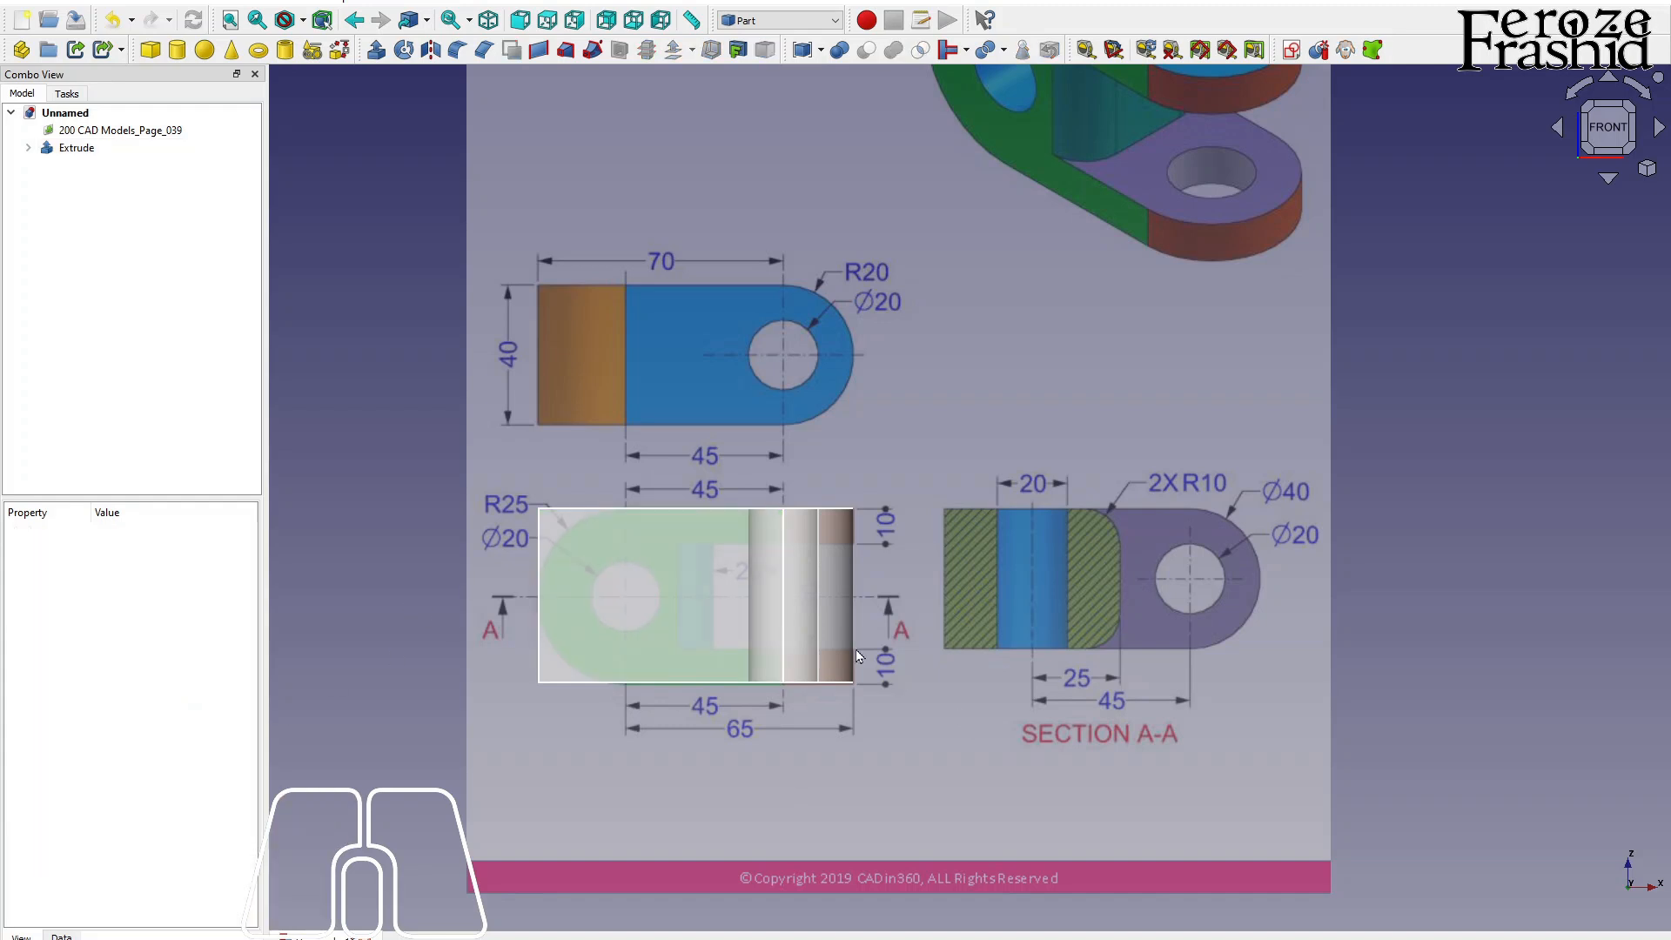
# - Create a new sketch on the XZ plane and view it from the front
pyautogui.moveTo(853, 624); pyautogui.dragTo(747, 637, button='middle')
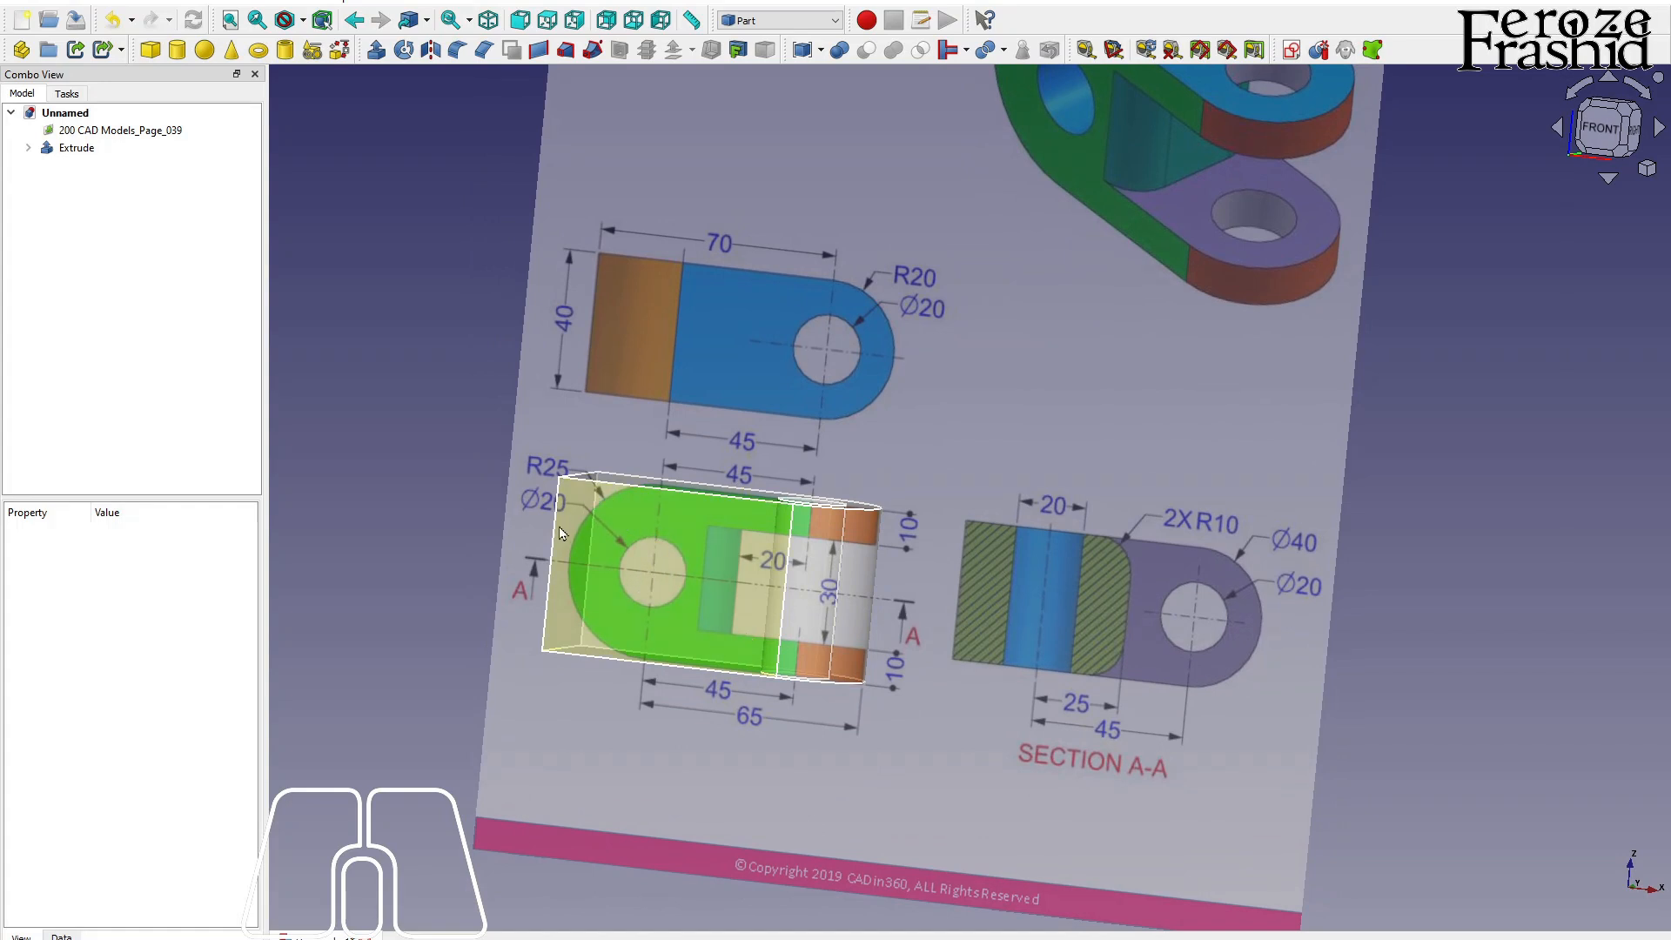
pyautogui.click(1602, 129)
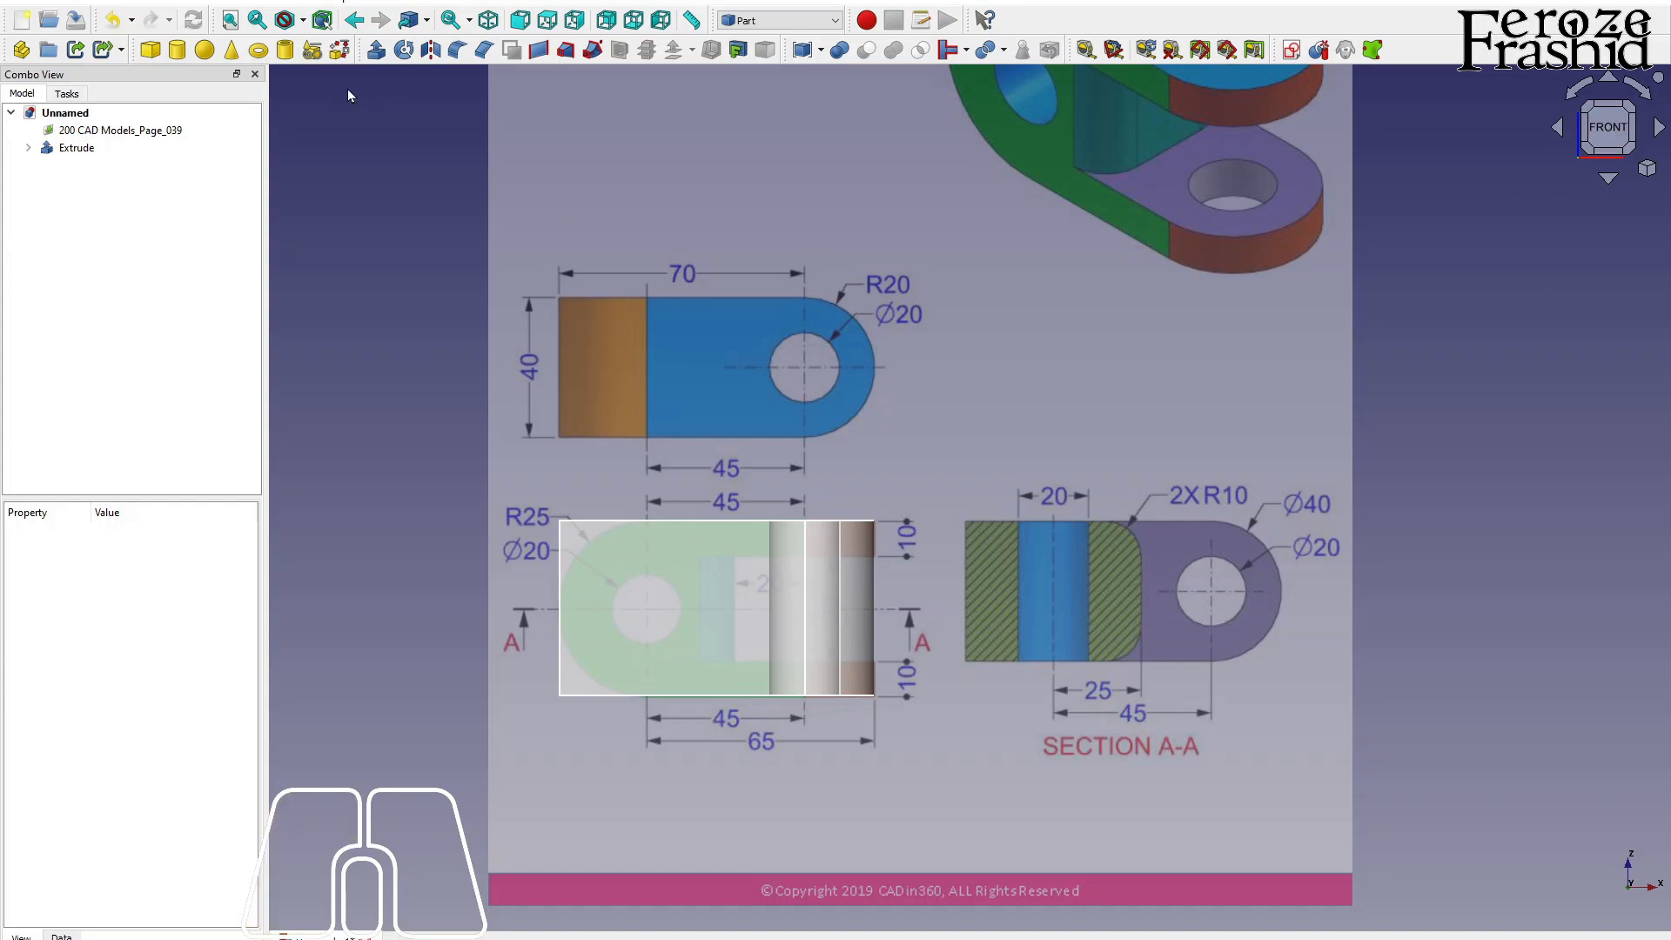
pyautogui.click(1291, 51)
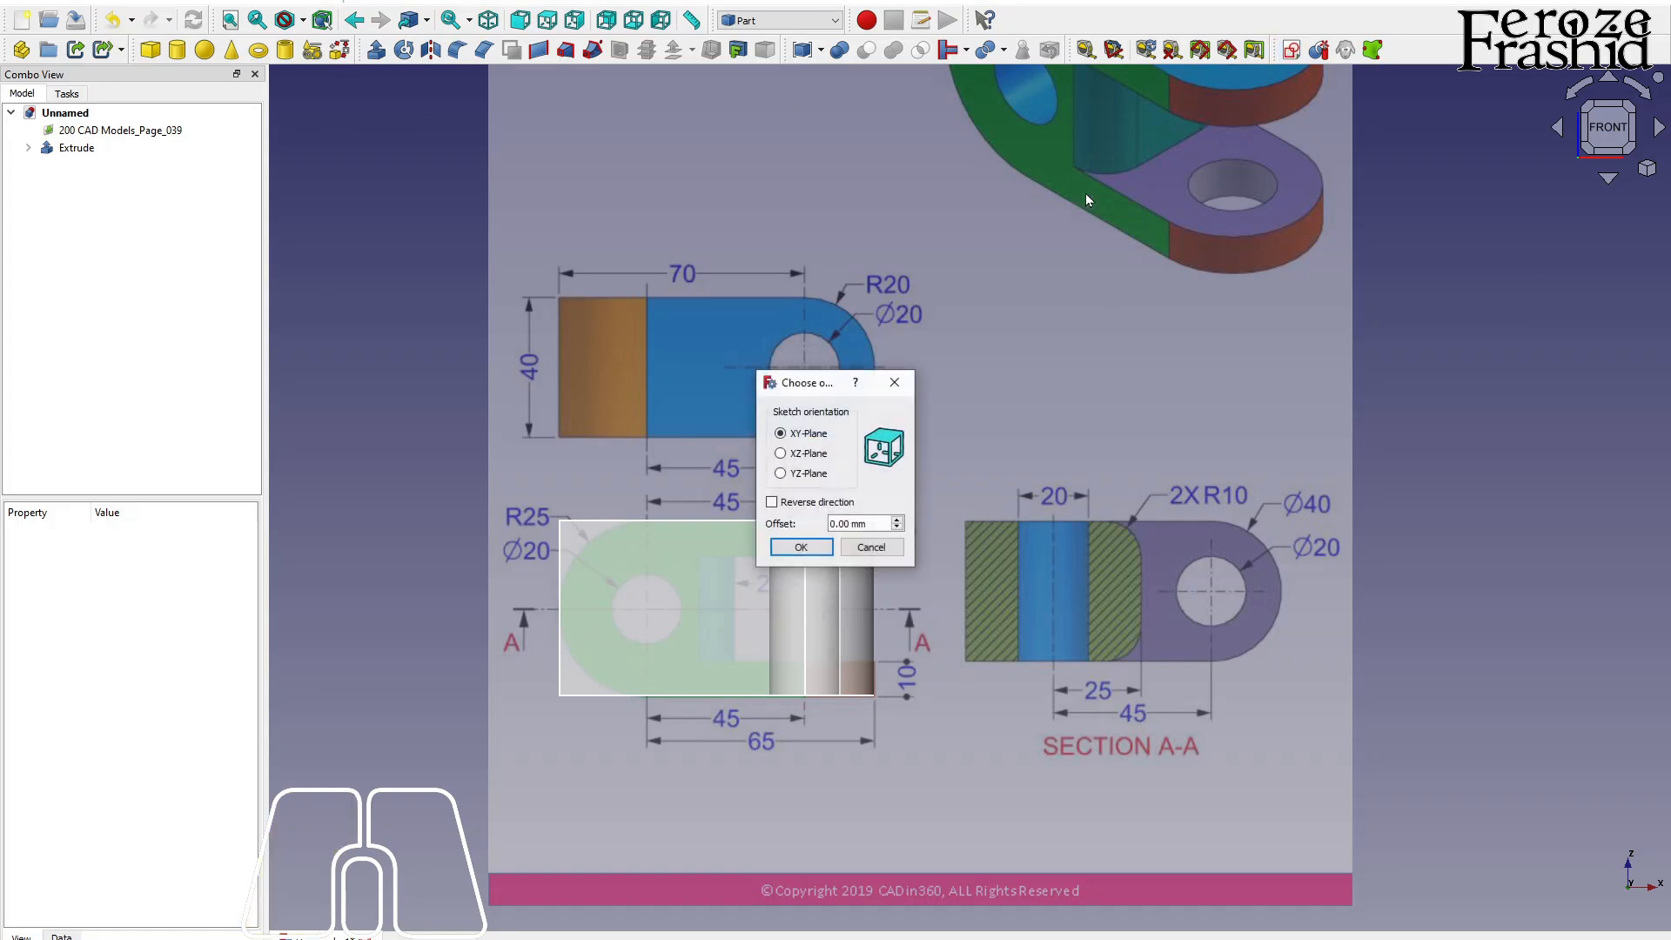
pyautogui.click(805, 453)
pyautogui.click(800, 546)
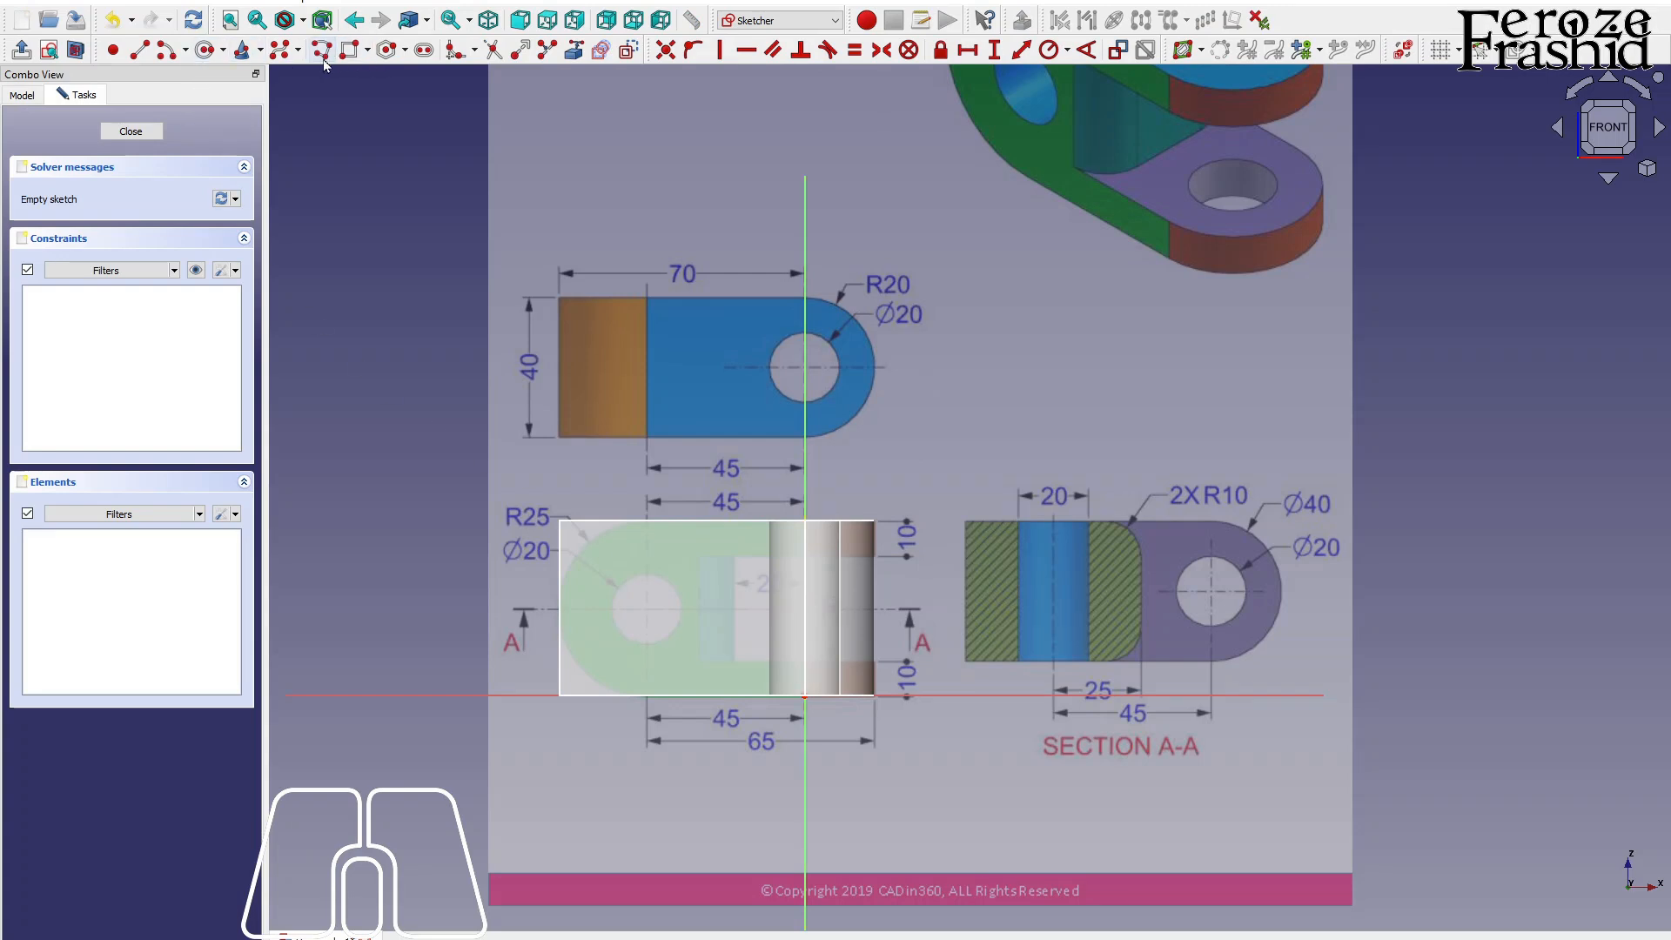
# - Draw a horizontal slot from the side view's hole centre tracing the R25 end, and delete the arc at its far end
pyautogui.click(423, 49)
pyautogui.click(647, 609)
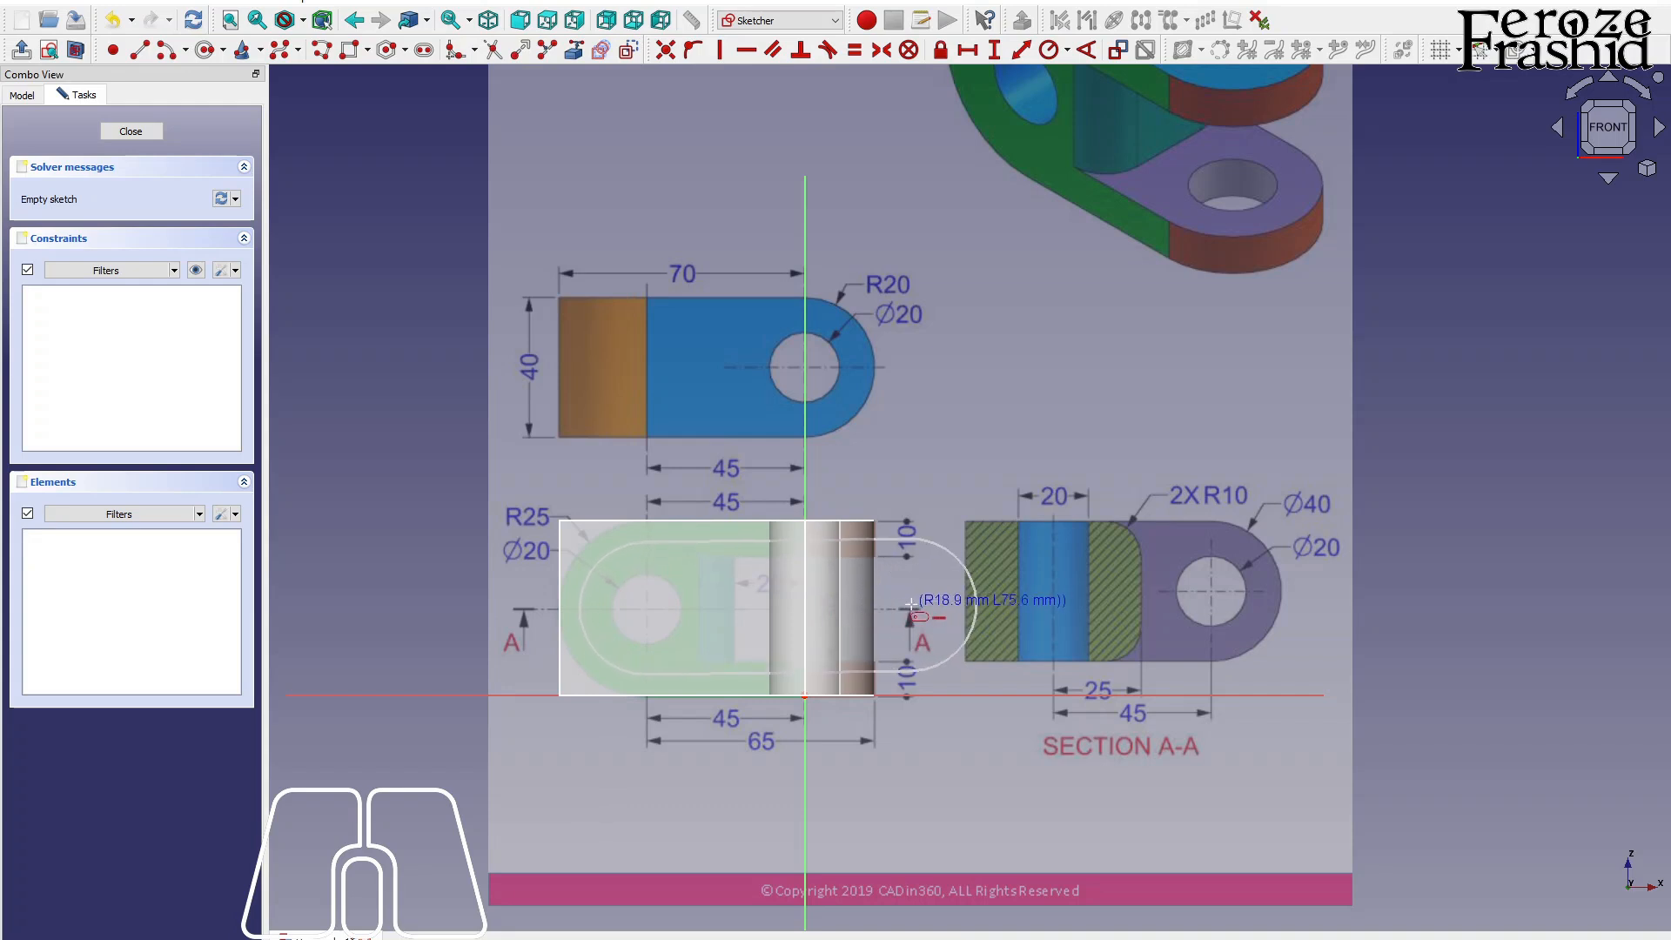
pyautogui.click(989, 607)
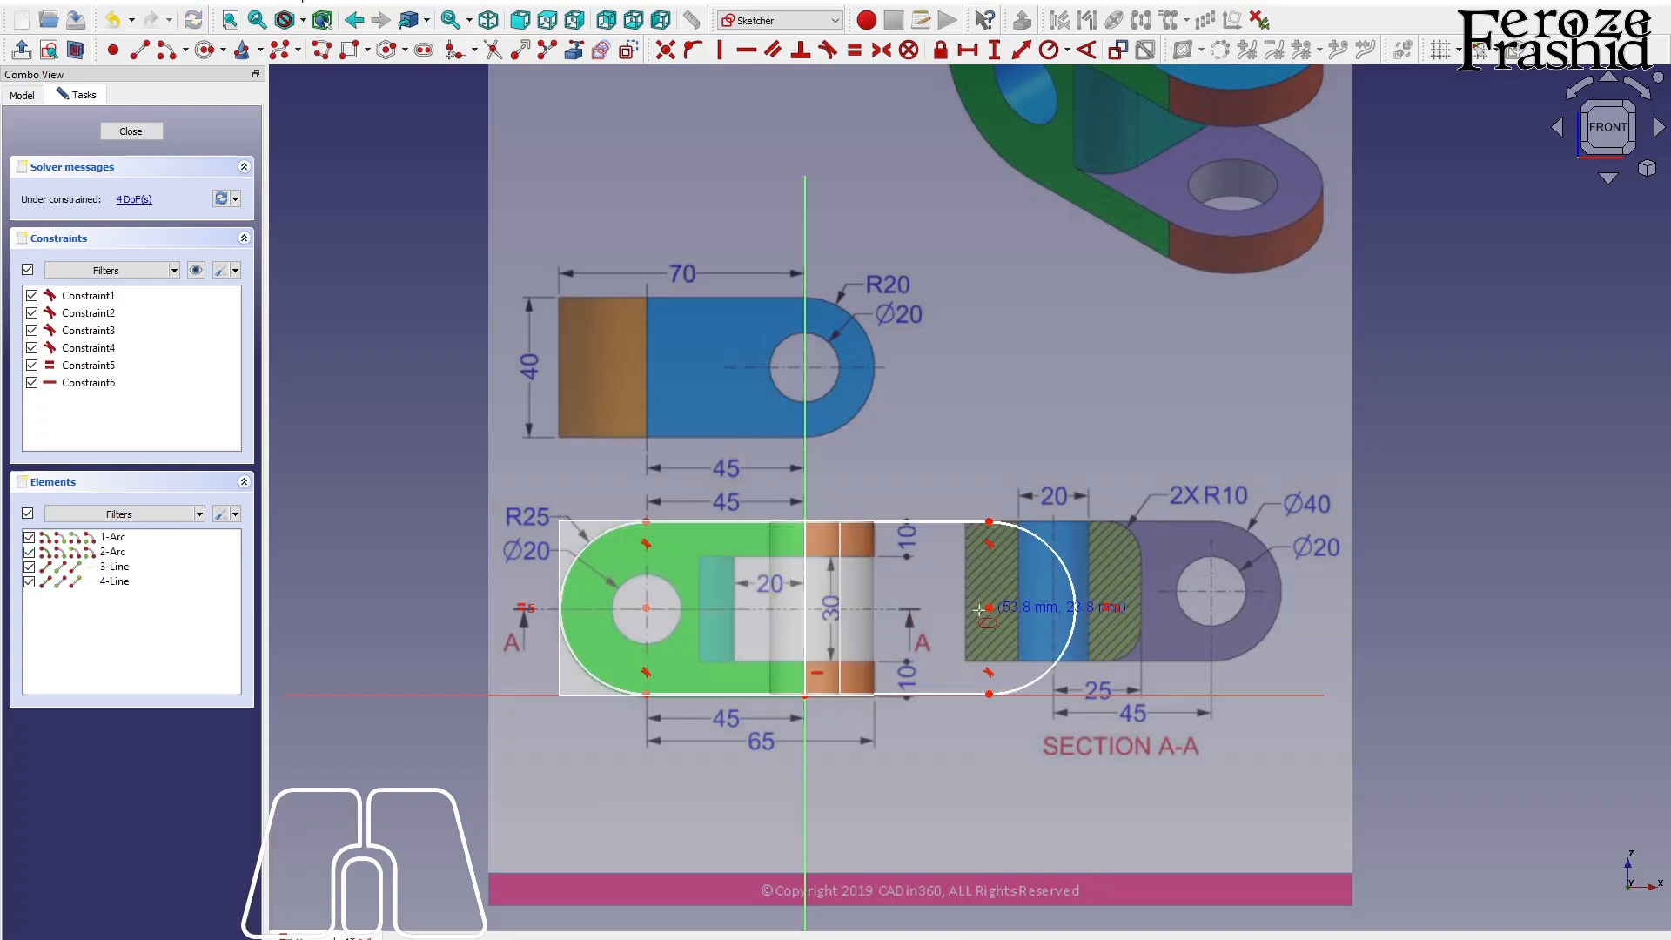
pyautogui.click(1078, 603)
pyautogui.press('Delete')
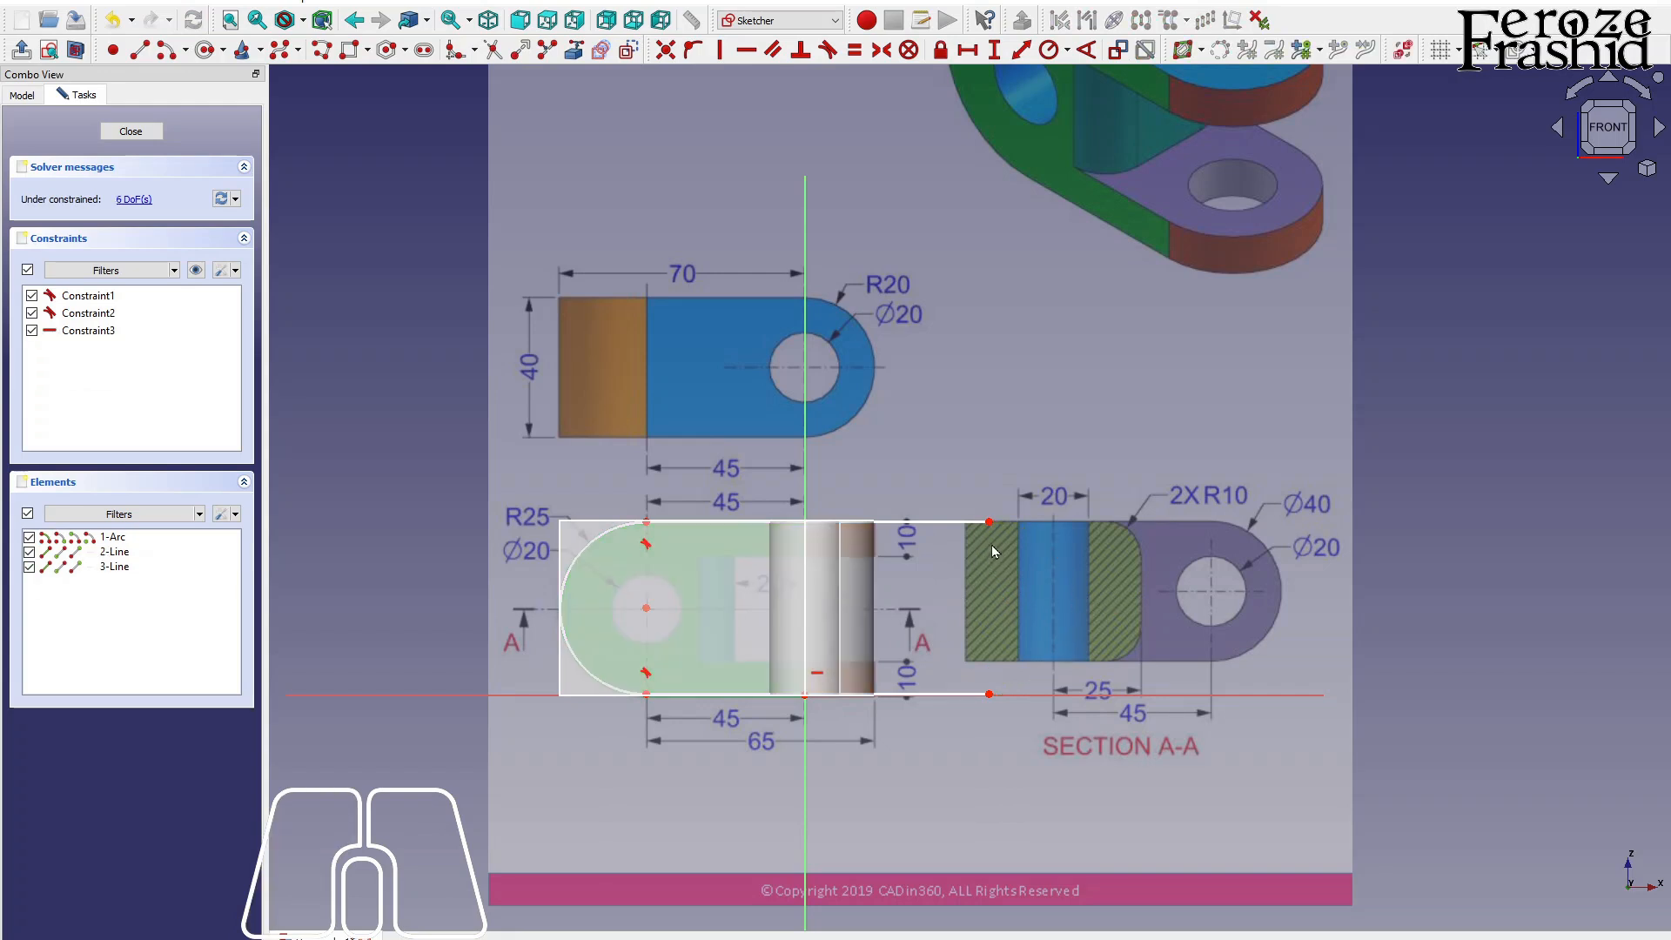
# - Shorten the profile's upper line to about the fork's tip and constrain it to be horizontal
pyautogui.moveTo(989, 525); pyautogui.dragTo(864, 526)
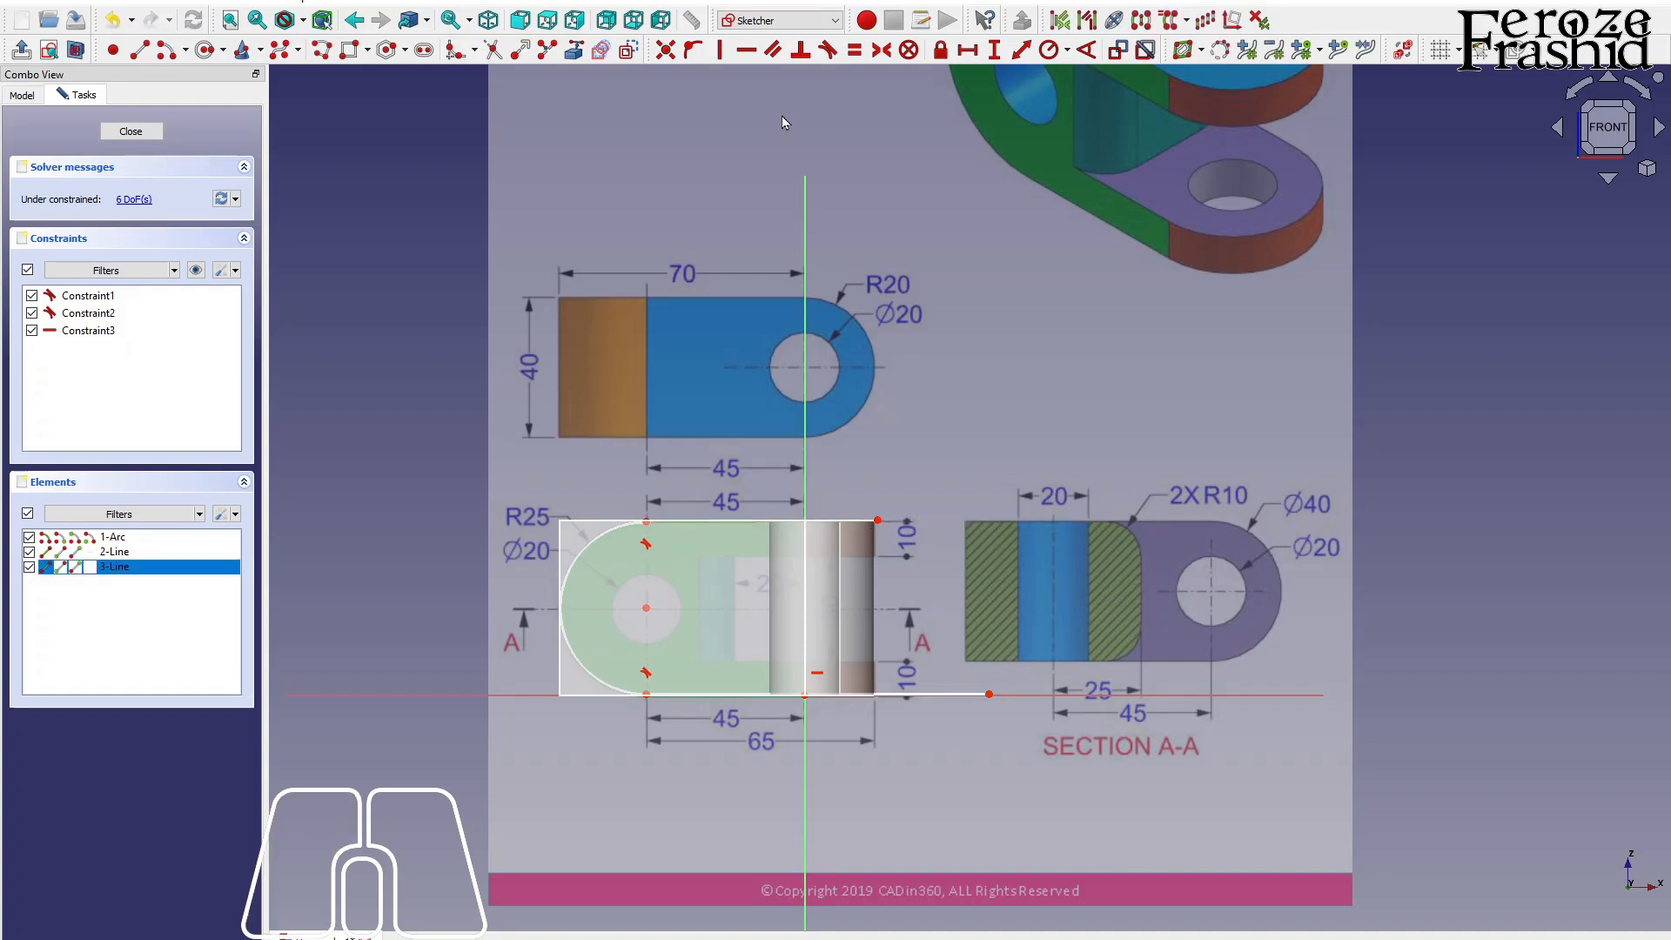
pyautogui.click(742, 57)
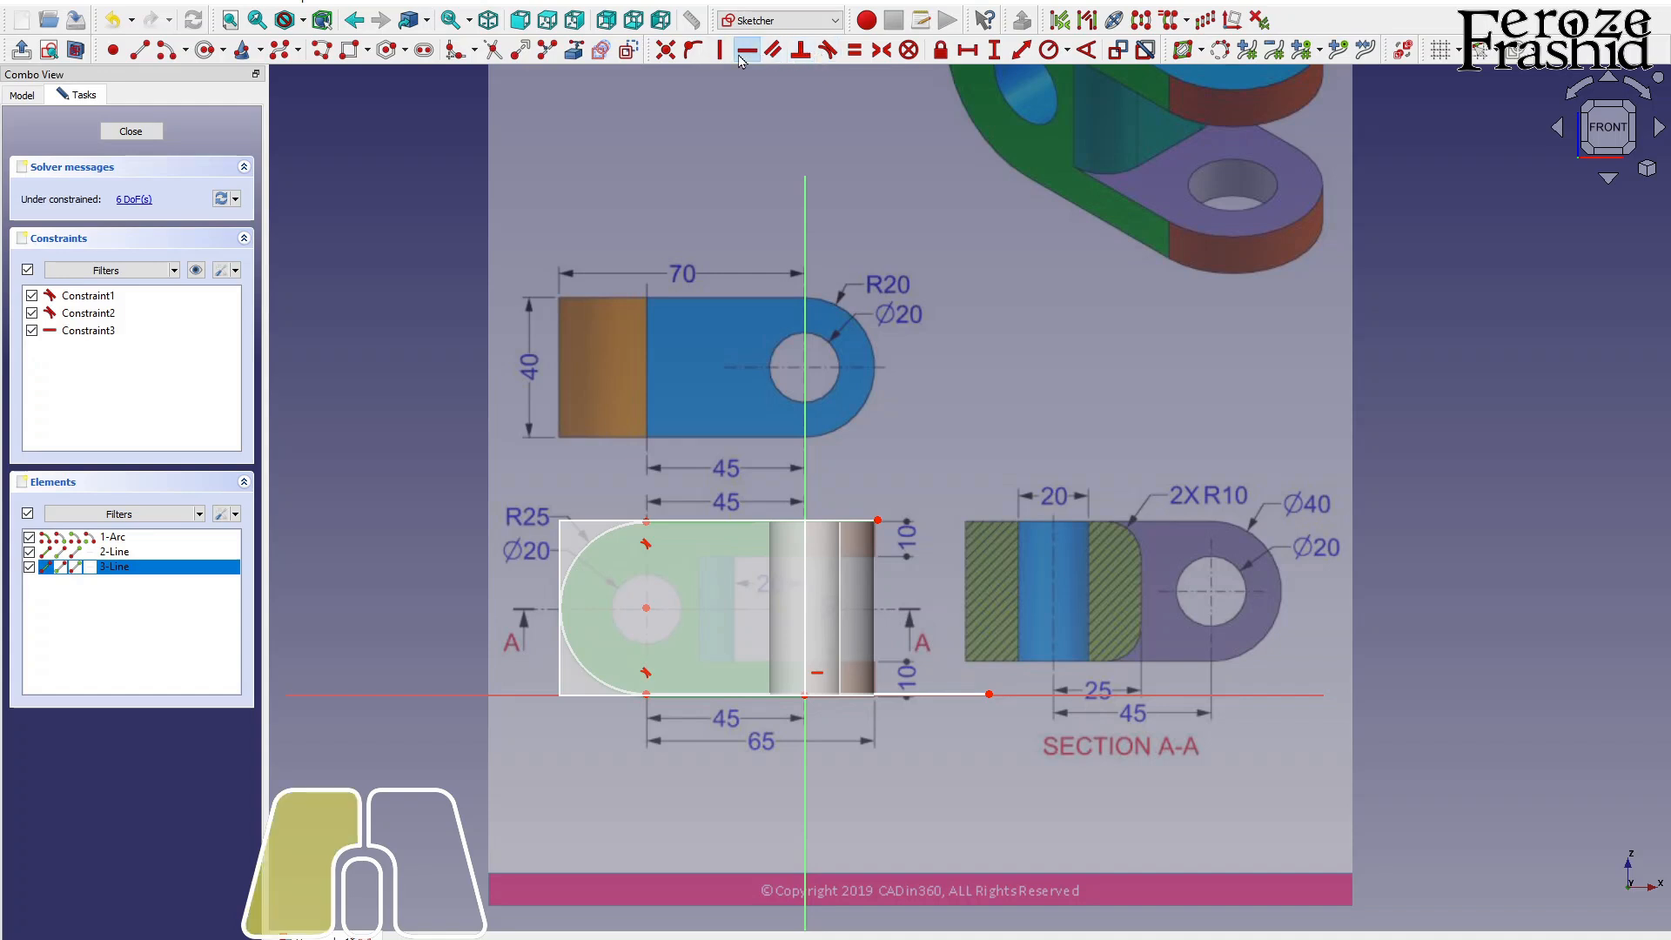
pyautogui.click(77, 52)
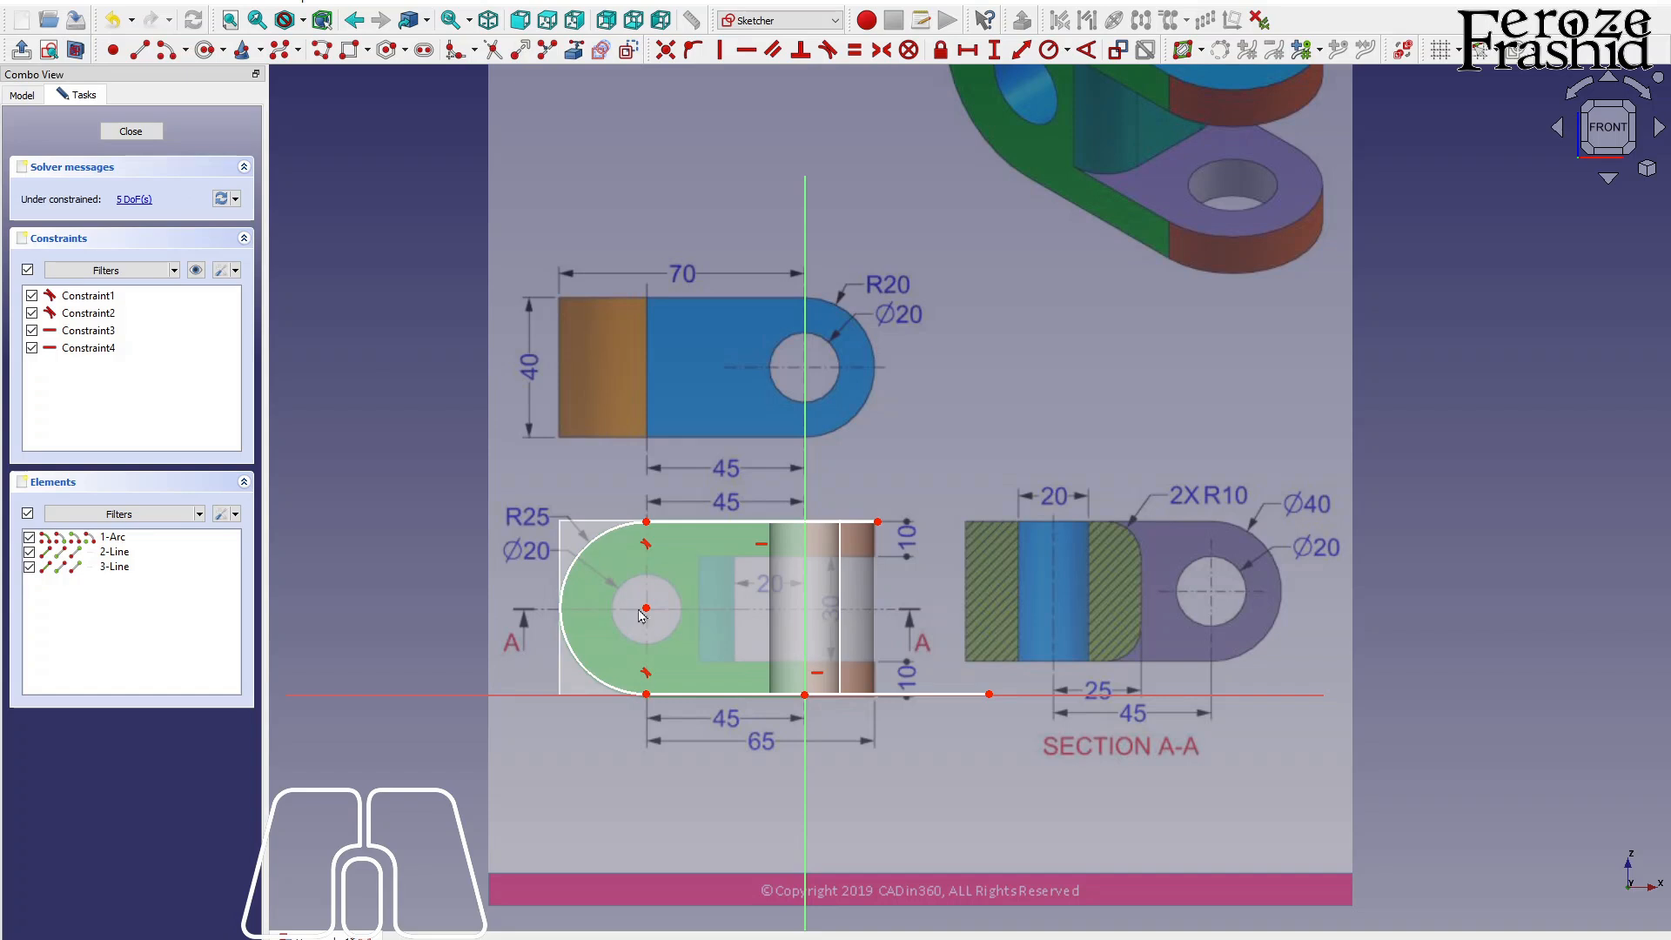
# - Shorten the profile's lower line to about the fork's tip and constrain the line to pass through the origin
pyautogui.moveTo(989, 696); pyautogui.dragTo(867, 690)
pyautogui.click(805, 696)
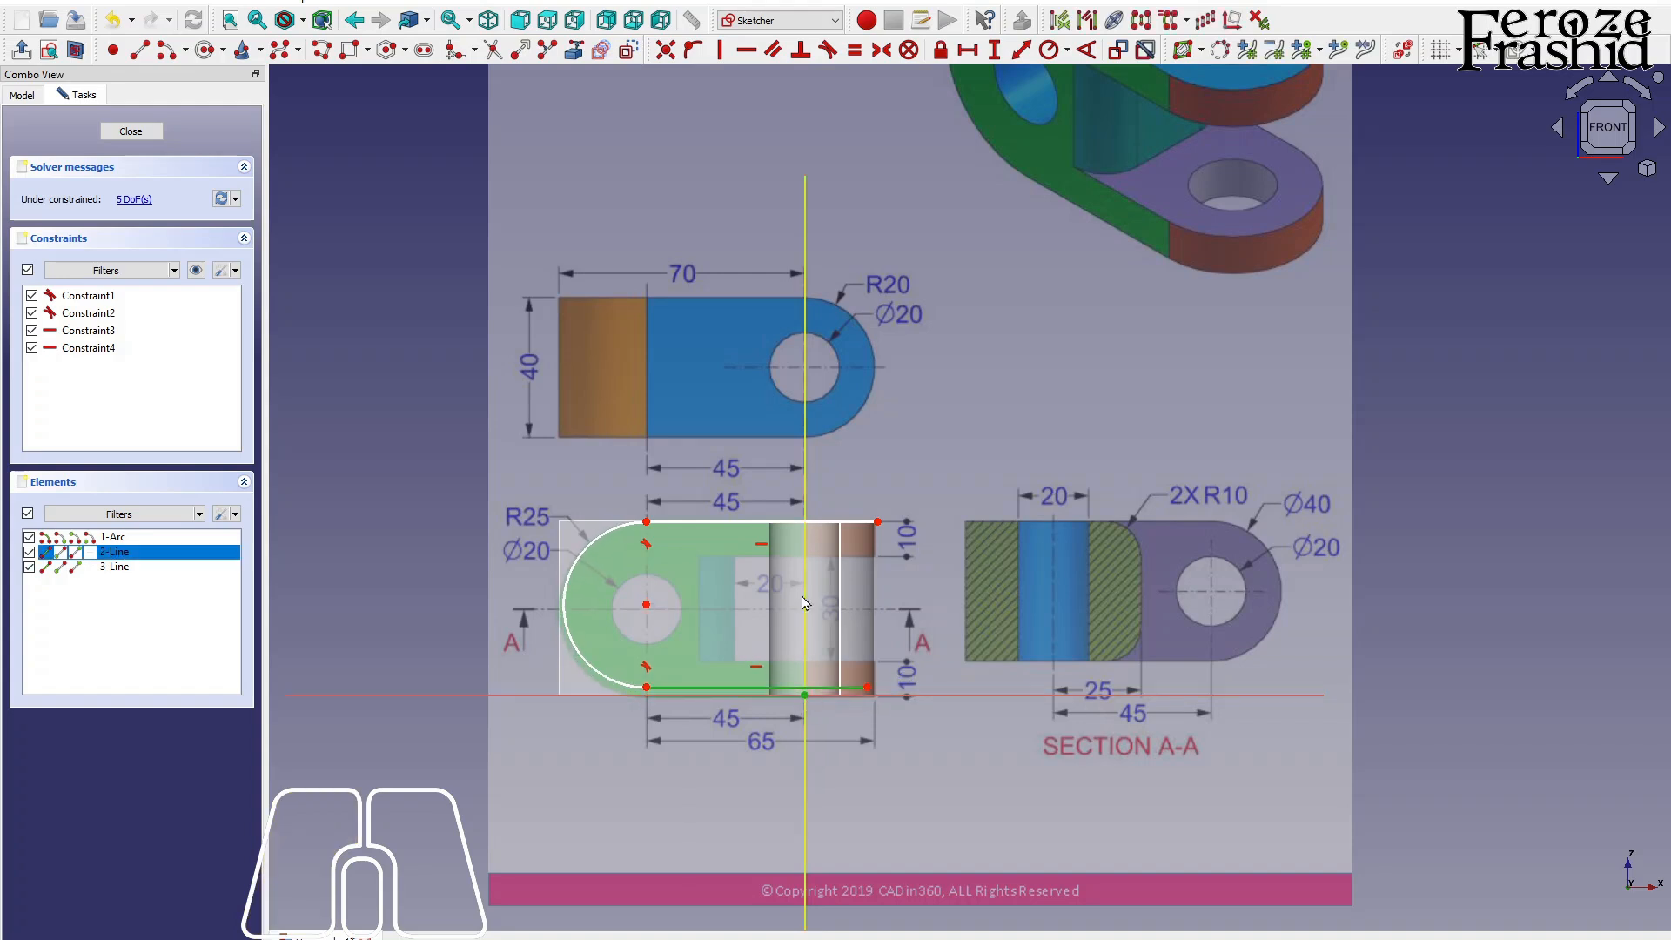
pyautogui.click(693, 50)
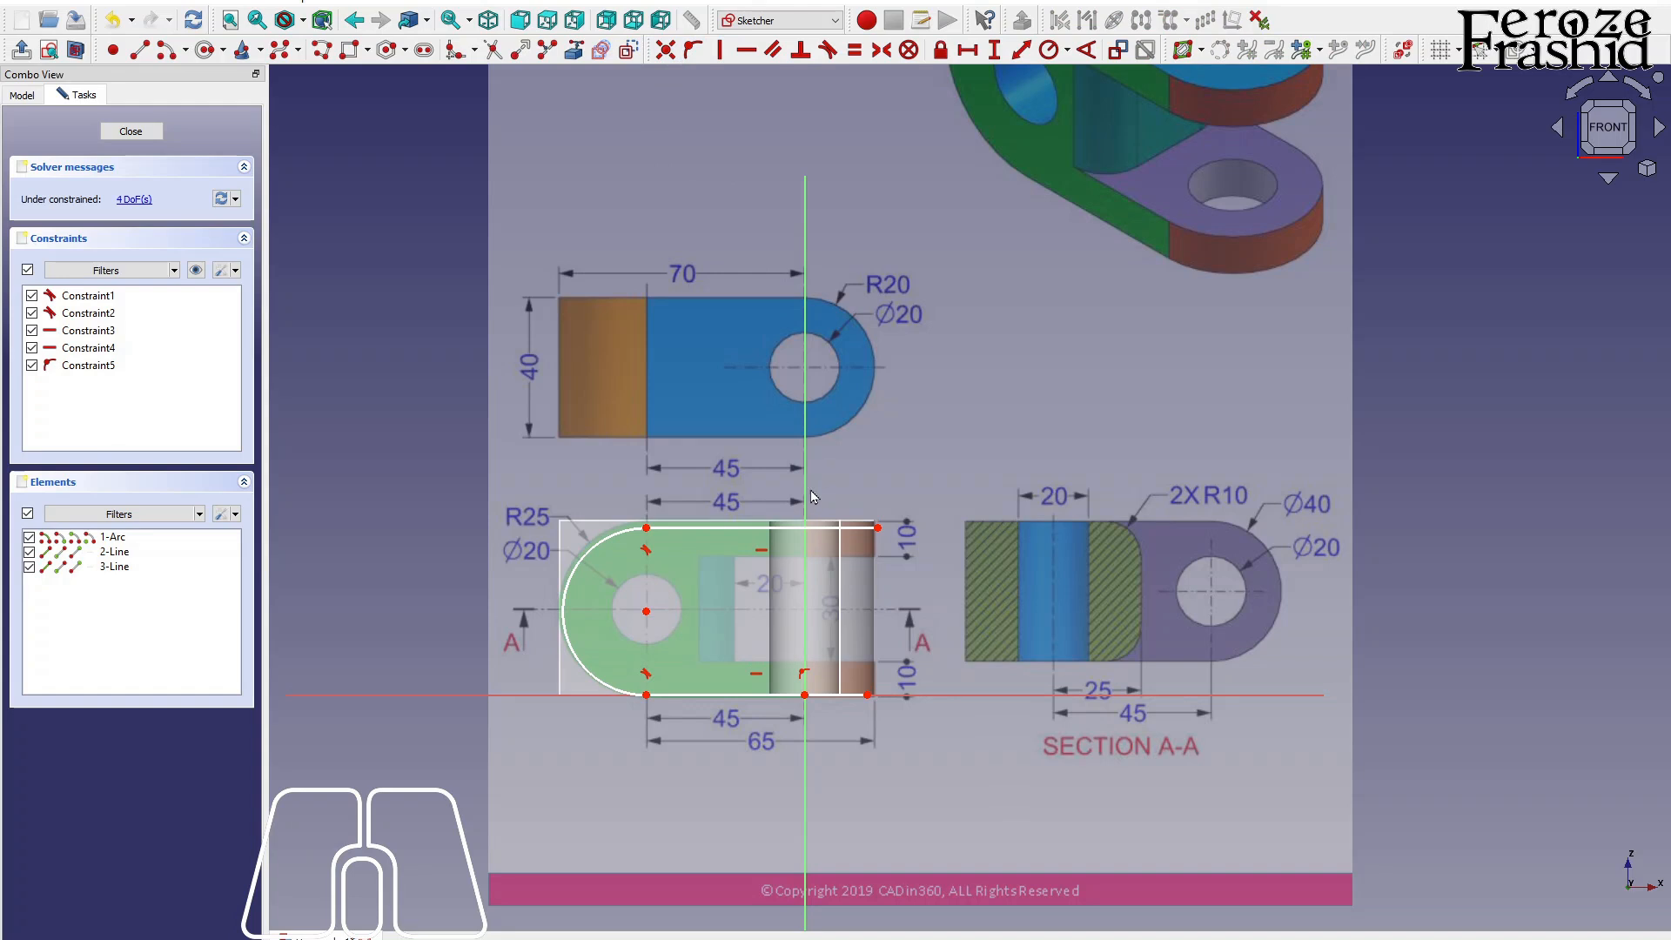
# - Align the upper line with the block's upper edge and constrain the end arc's radius to 25 mm
pyautogui.moveTo(789, 529); pyautogui.dragTo(788, 522)
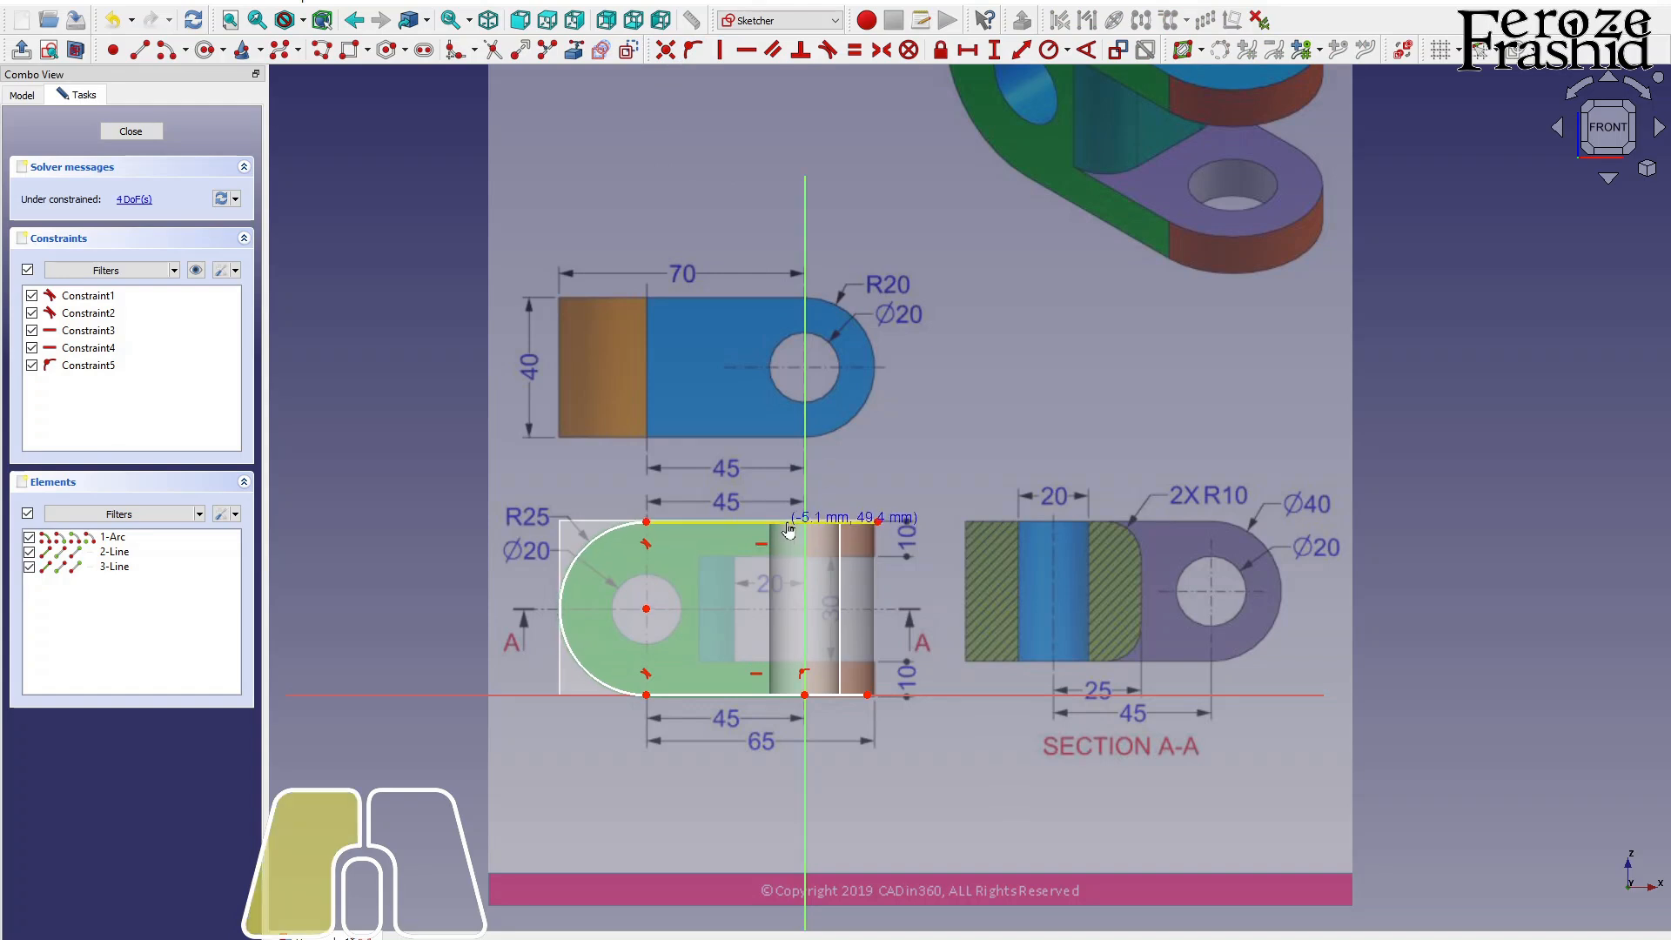
pyautogui.click(623, 536)
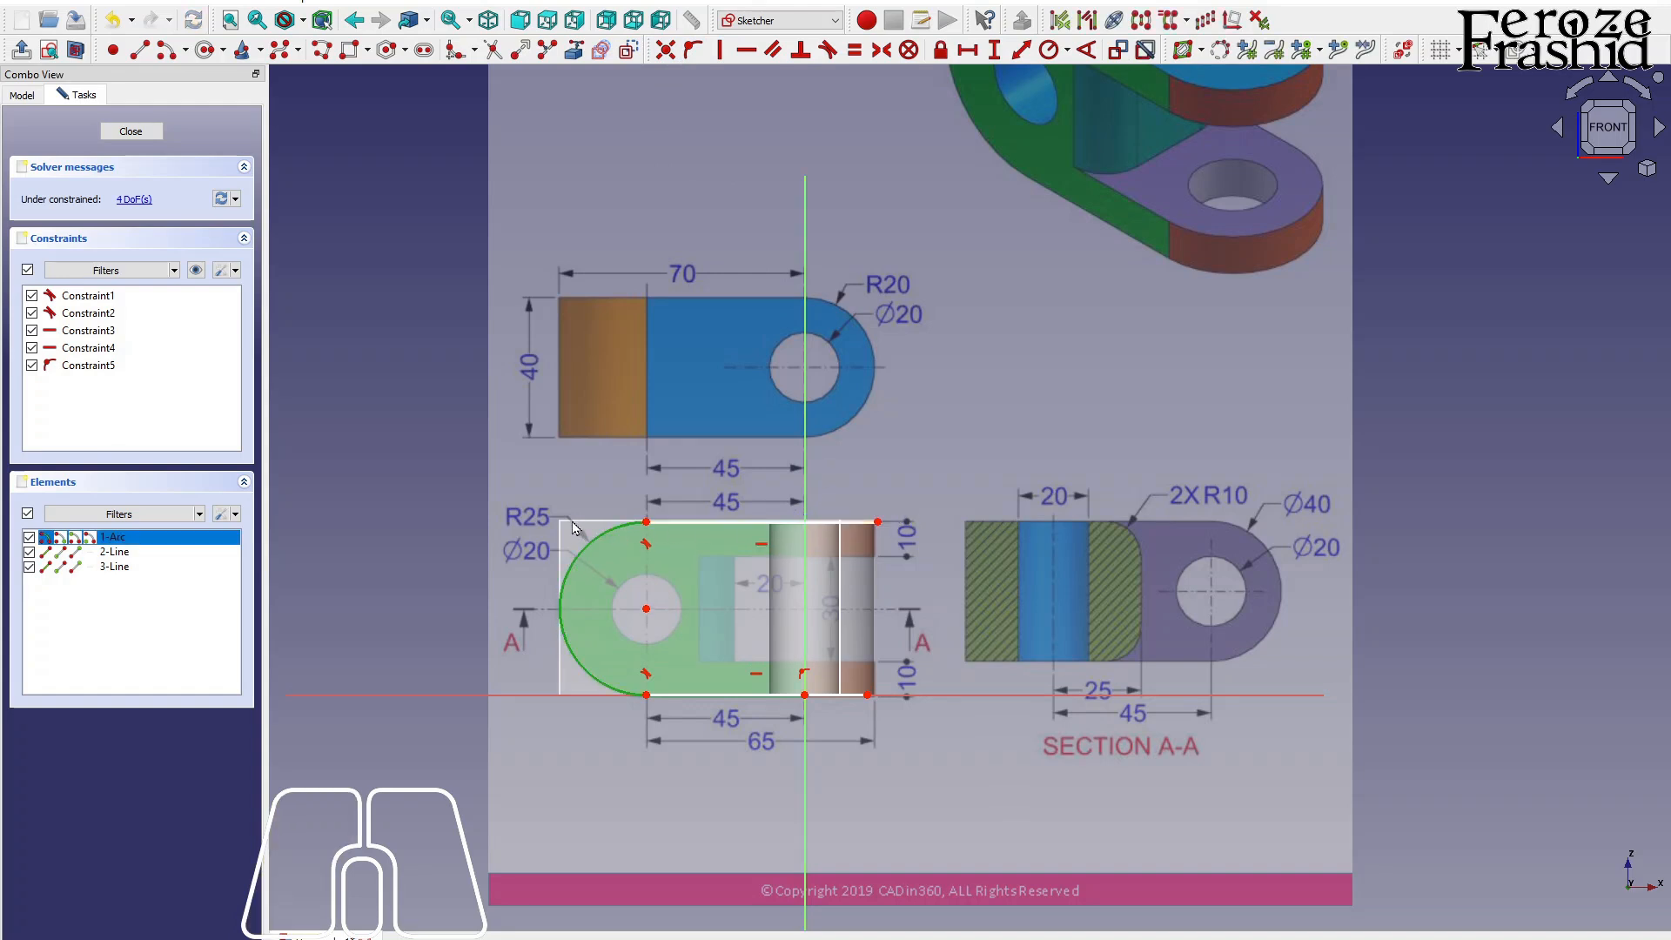
pyautogui.click(1048, 50)
pyautogui.write('25')
pyautogui.press('Return')
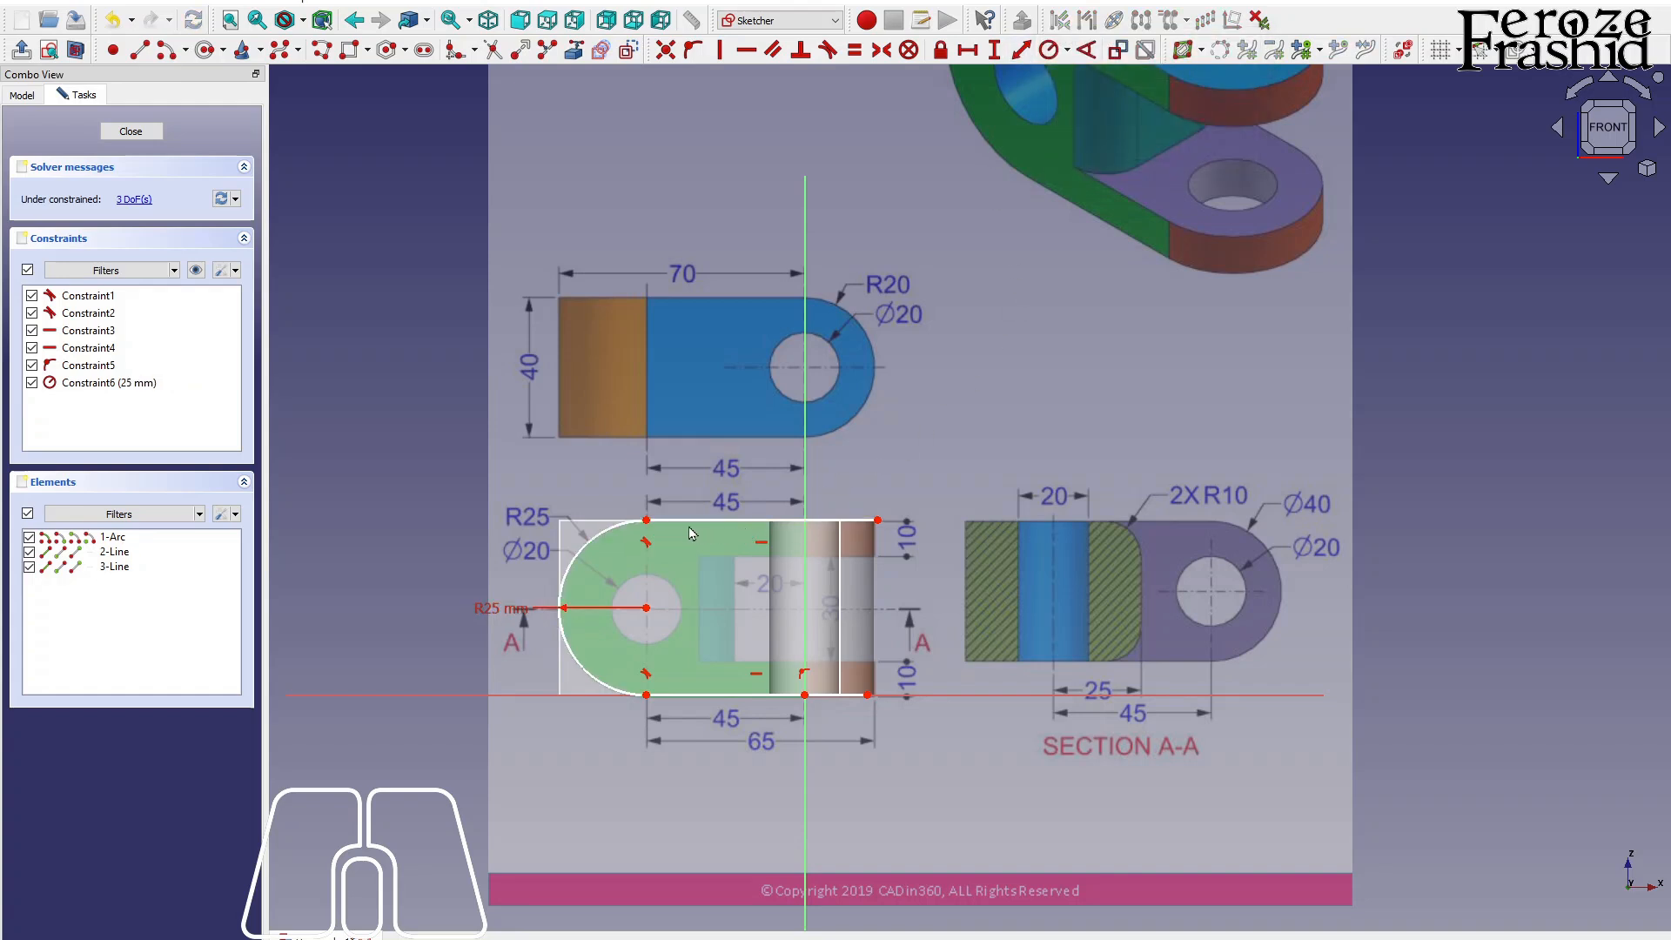
# - Constrain the horizontal distance between the arc's upper endpoint and the origin to 45 mm
pyautogui.click(648, 521)
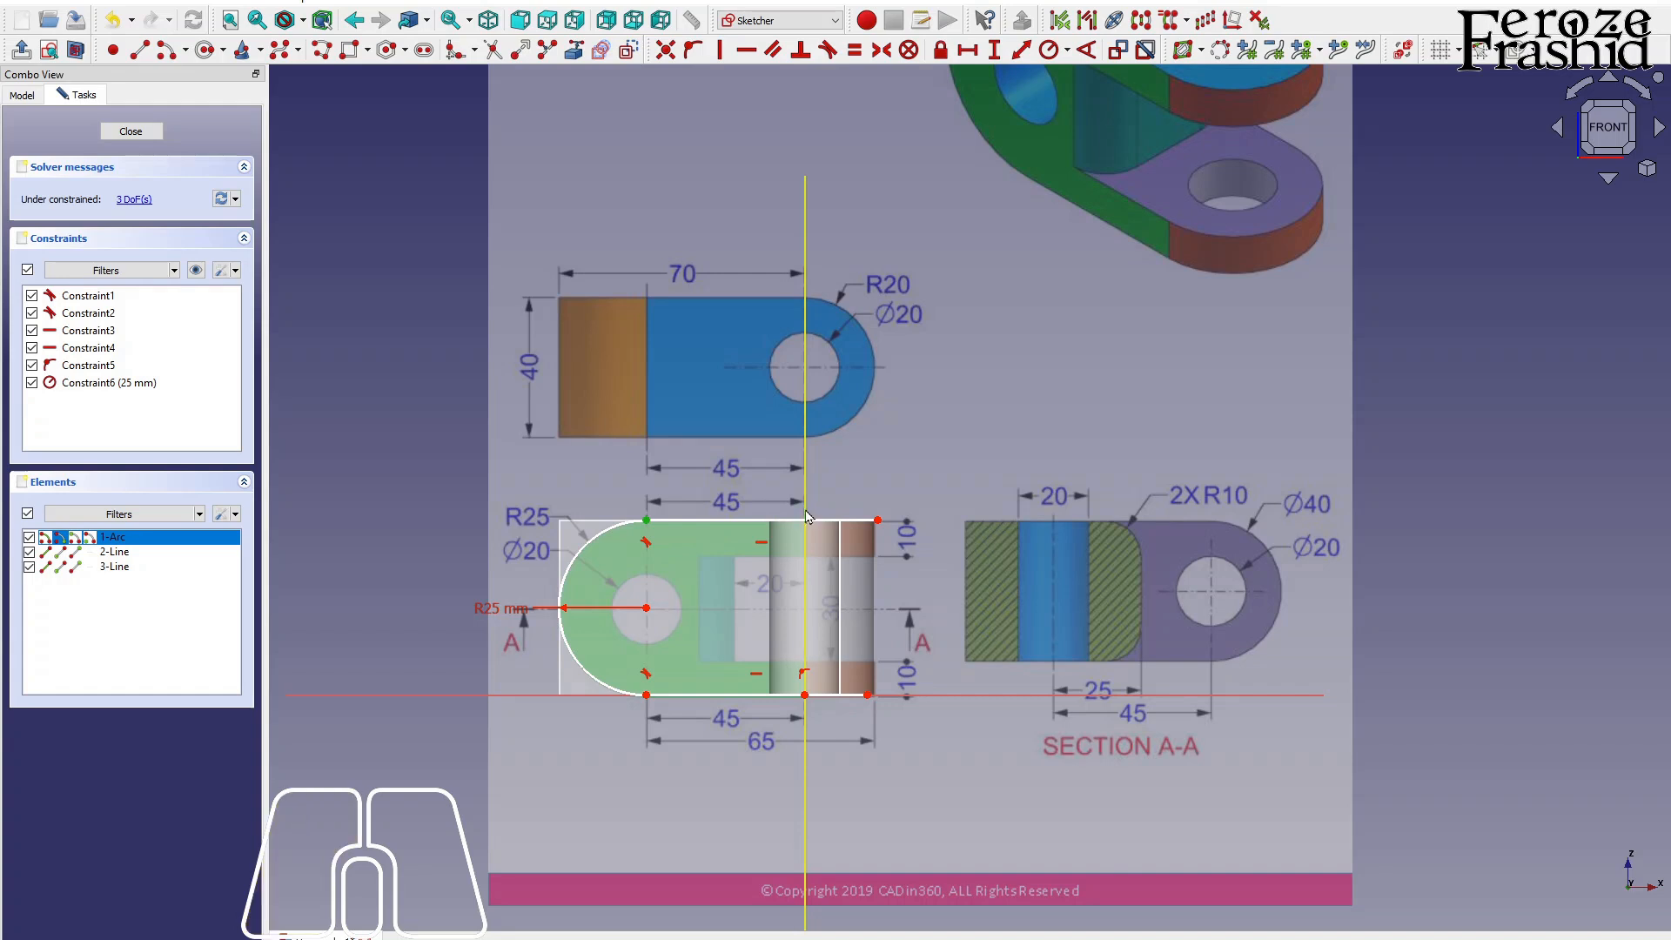
pyautogui.click(967, 51)
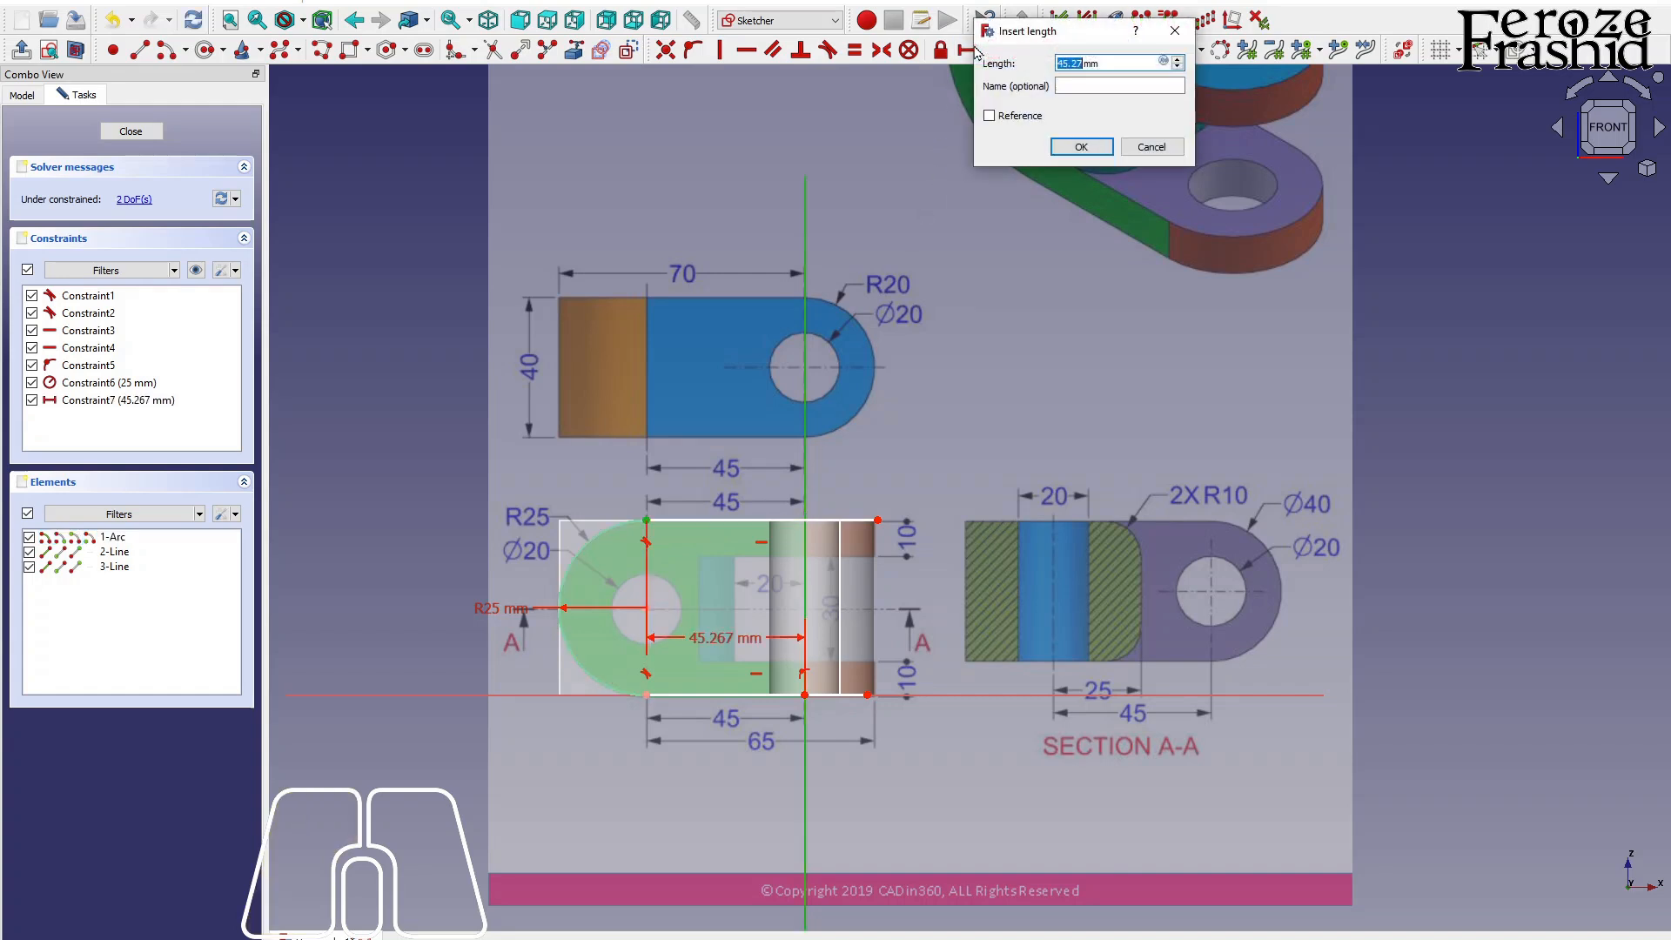
pyautogui.write('45')
pyautogui.press('Return')
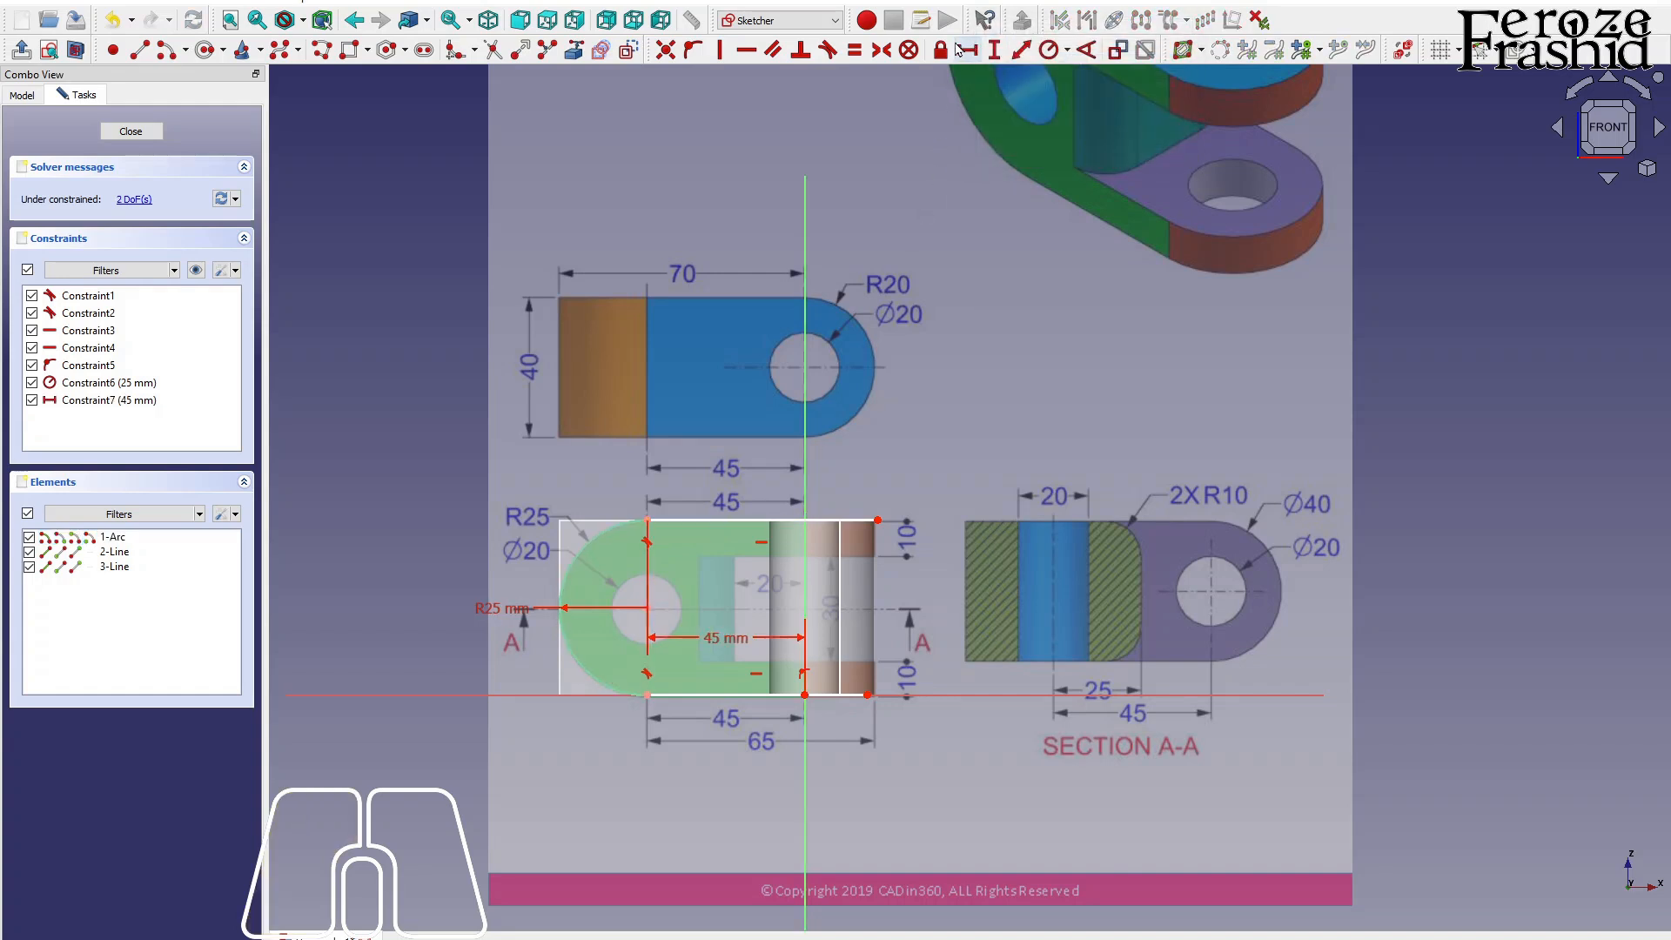
# - Constrain the horizontal length of the profile's upper line to 65 mm
pyautogui.moveTo(878, 522); pyautogui.dragTo(871, 521)
pyautogui.click(827, 522)
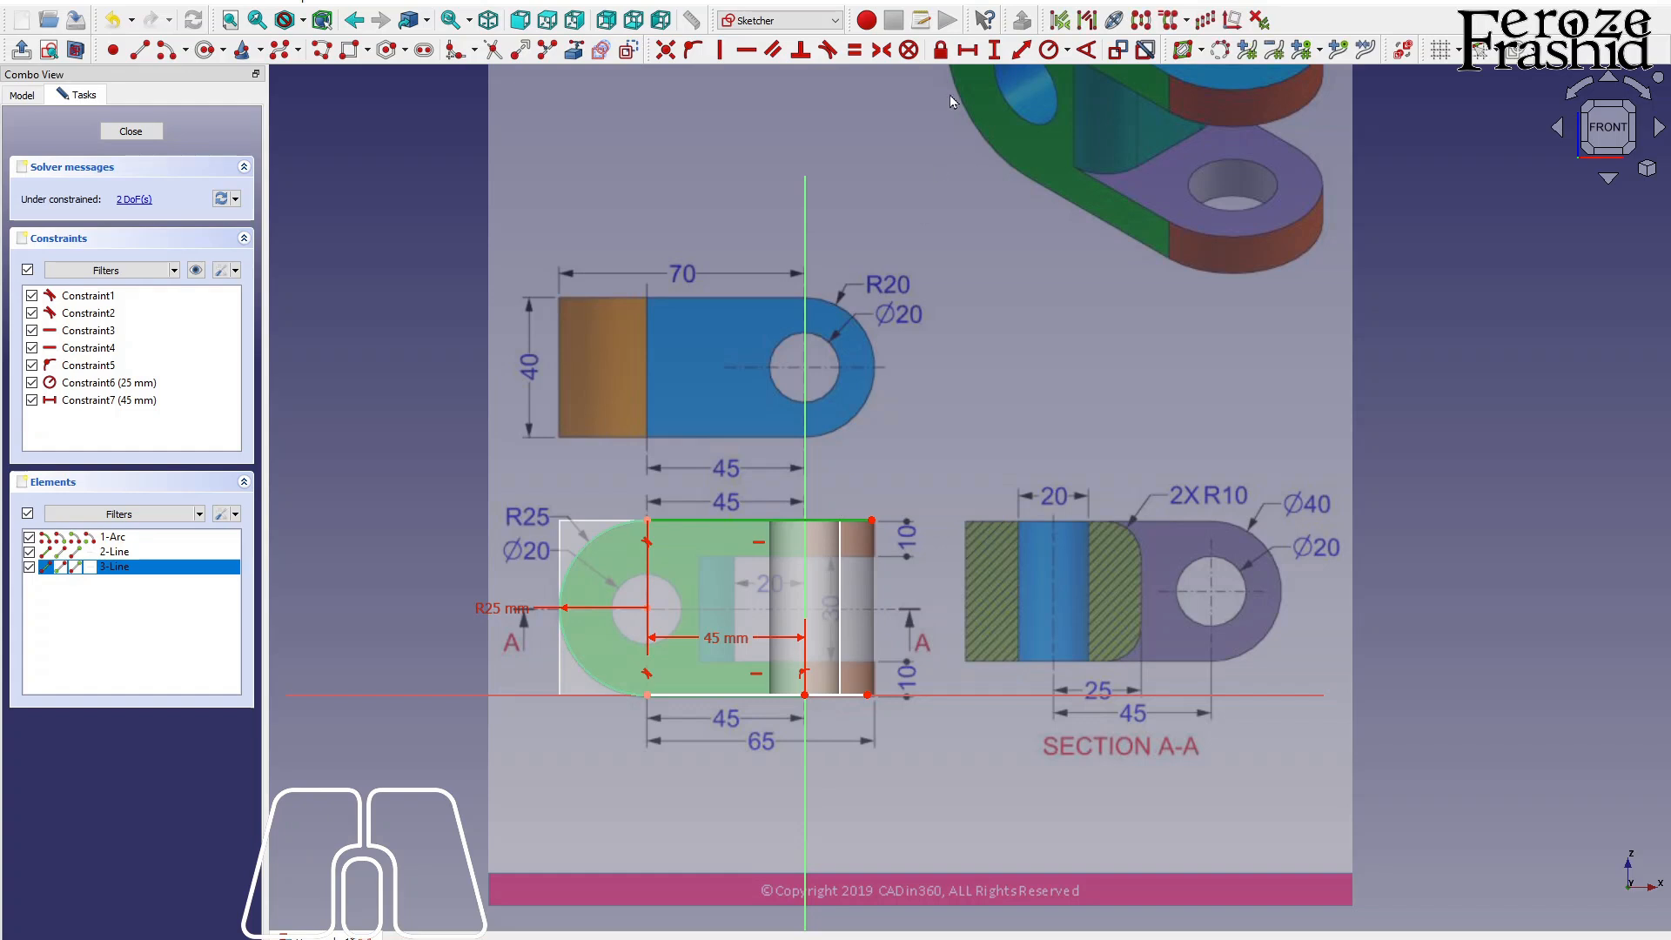
pyautogui.click(968, 51)
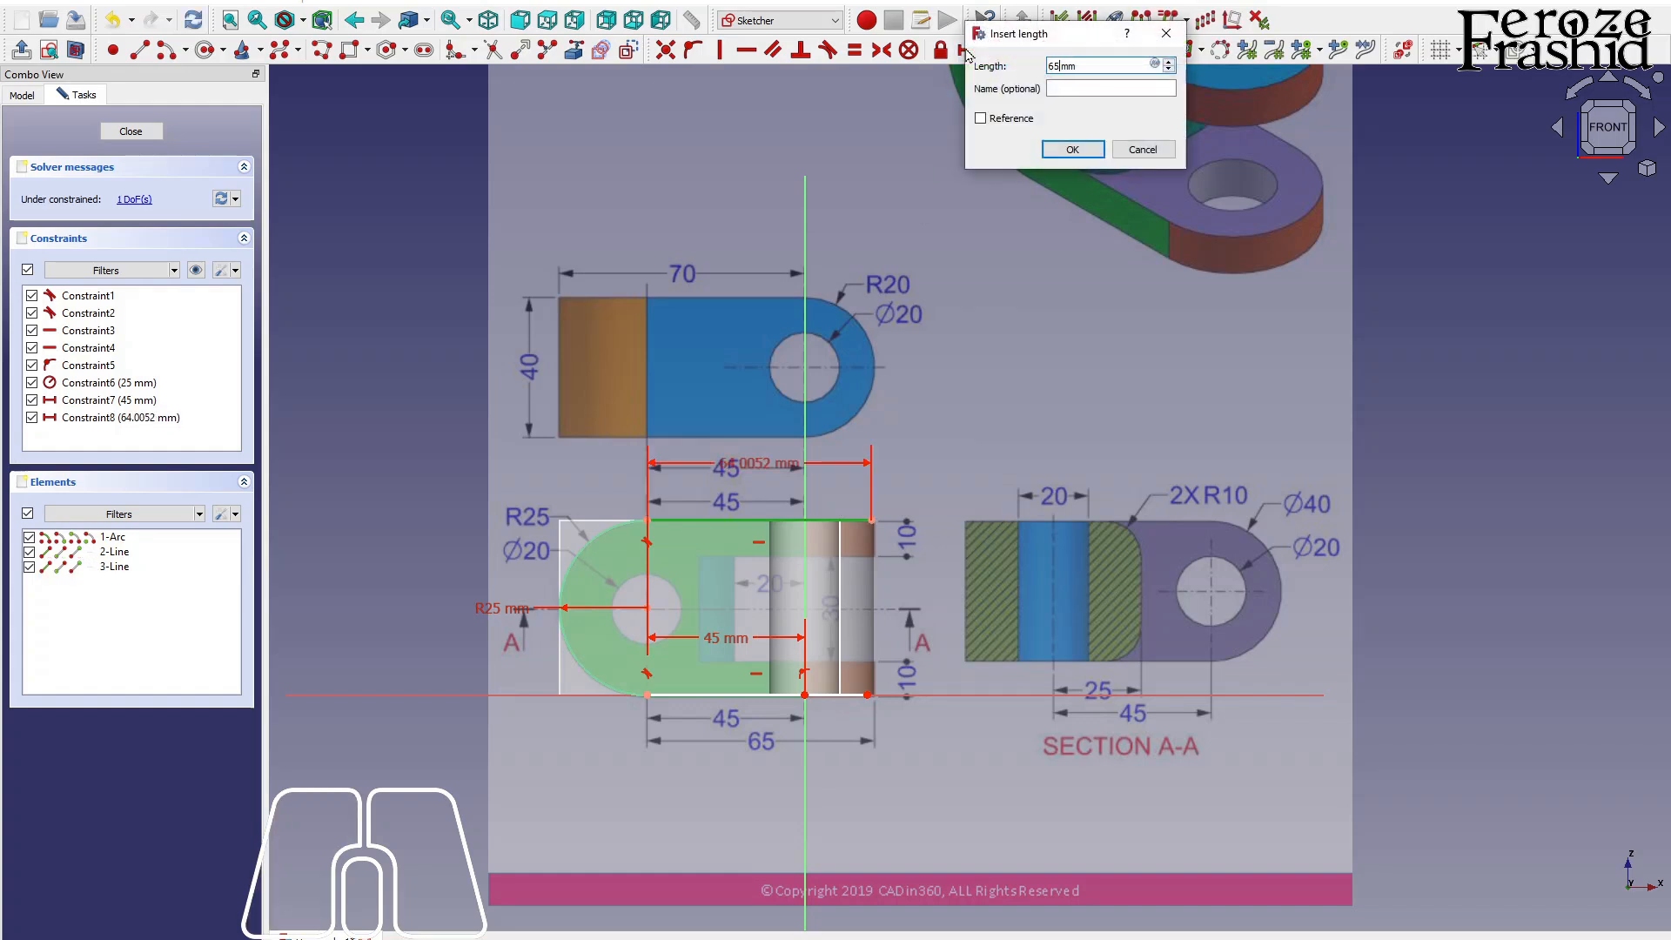
pyautogui.write('65')
pyautogui.press('Return')
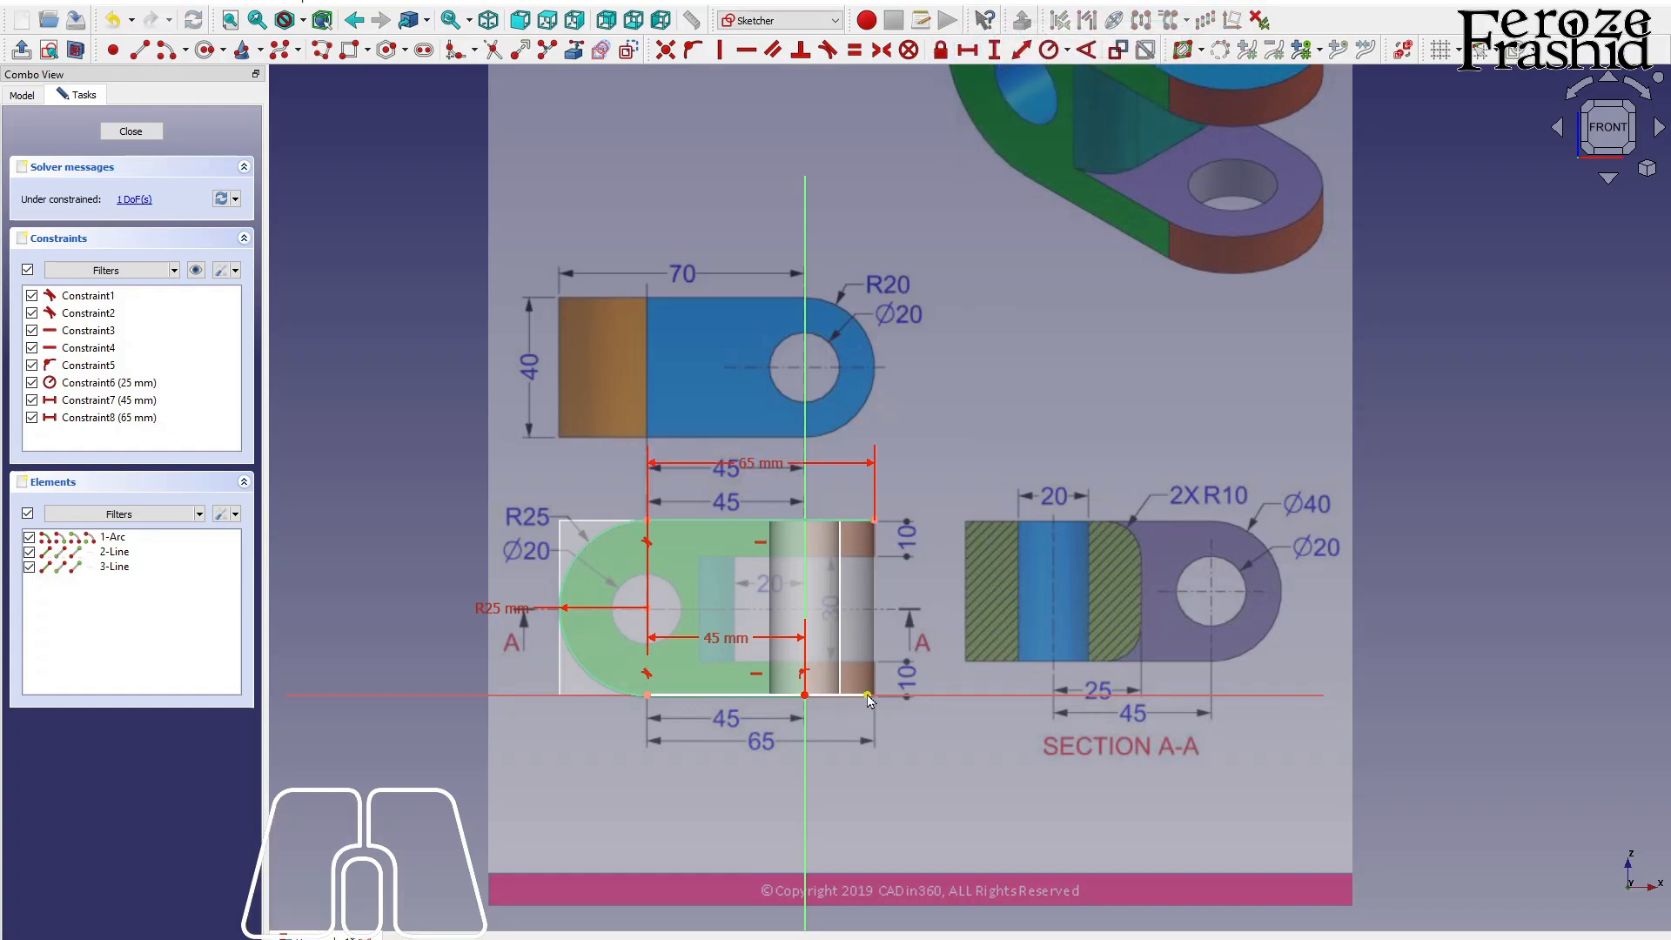
# - Align the open ends of the upper and lower lines vertically with a vertical constraint
pyautogui.click(837, 695)
pyautogui.click(869, 522)
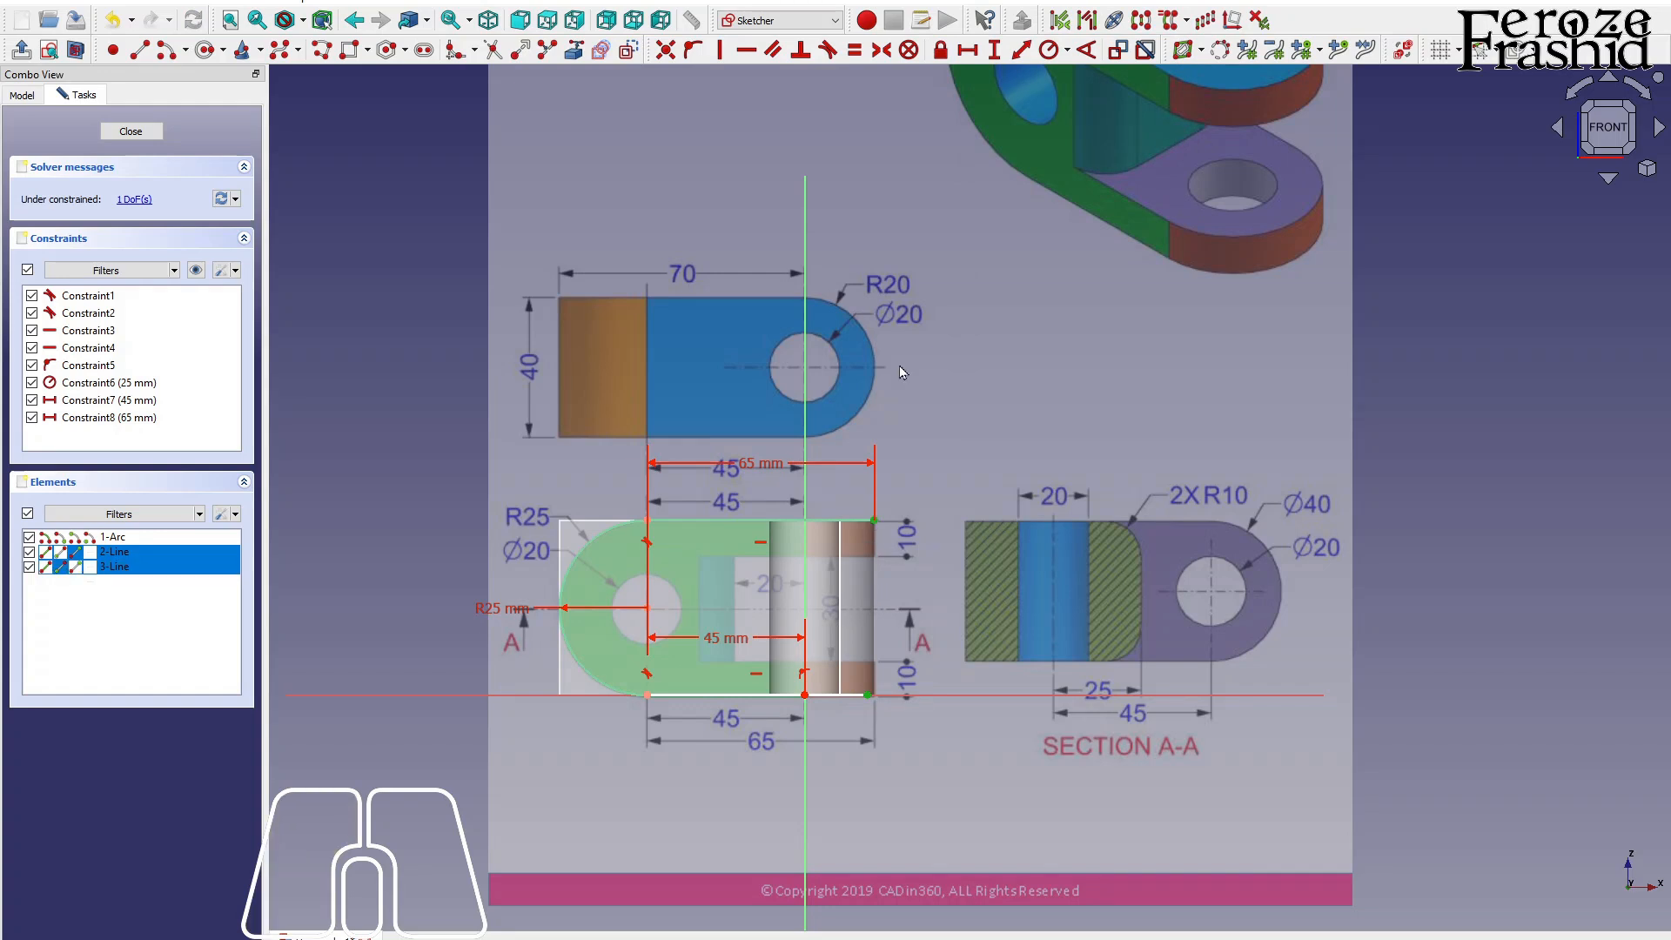
pyautogui.click(720, 50)
pyautogui.scroll(1, 800, 545)
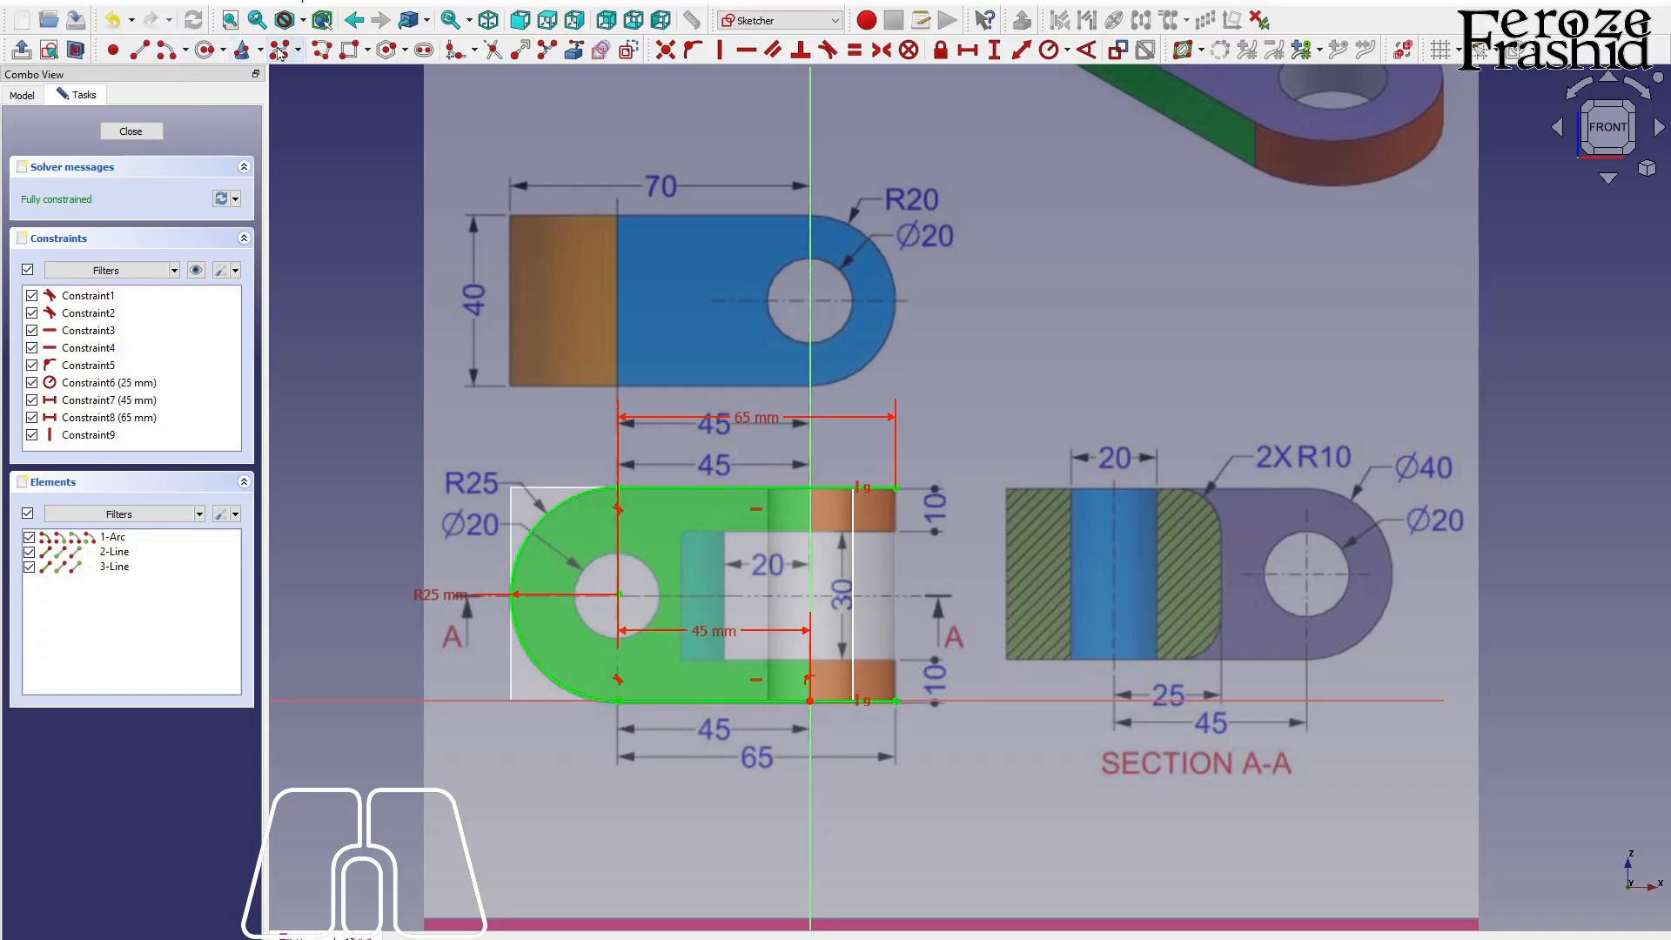
pyautogui.click(323, 52)
pyautogui.click(895, 489)
pyautogui.rightClick(895, 511)
# - Close the profile's open end with a polyline tracing the rectangular slot, about 40 mm deep, between the upper and lower lines
pyautogui.click(323, 51)
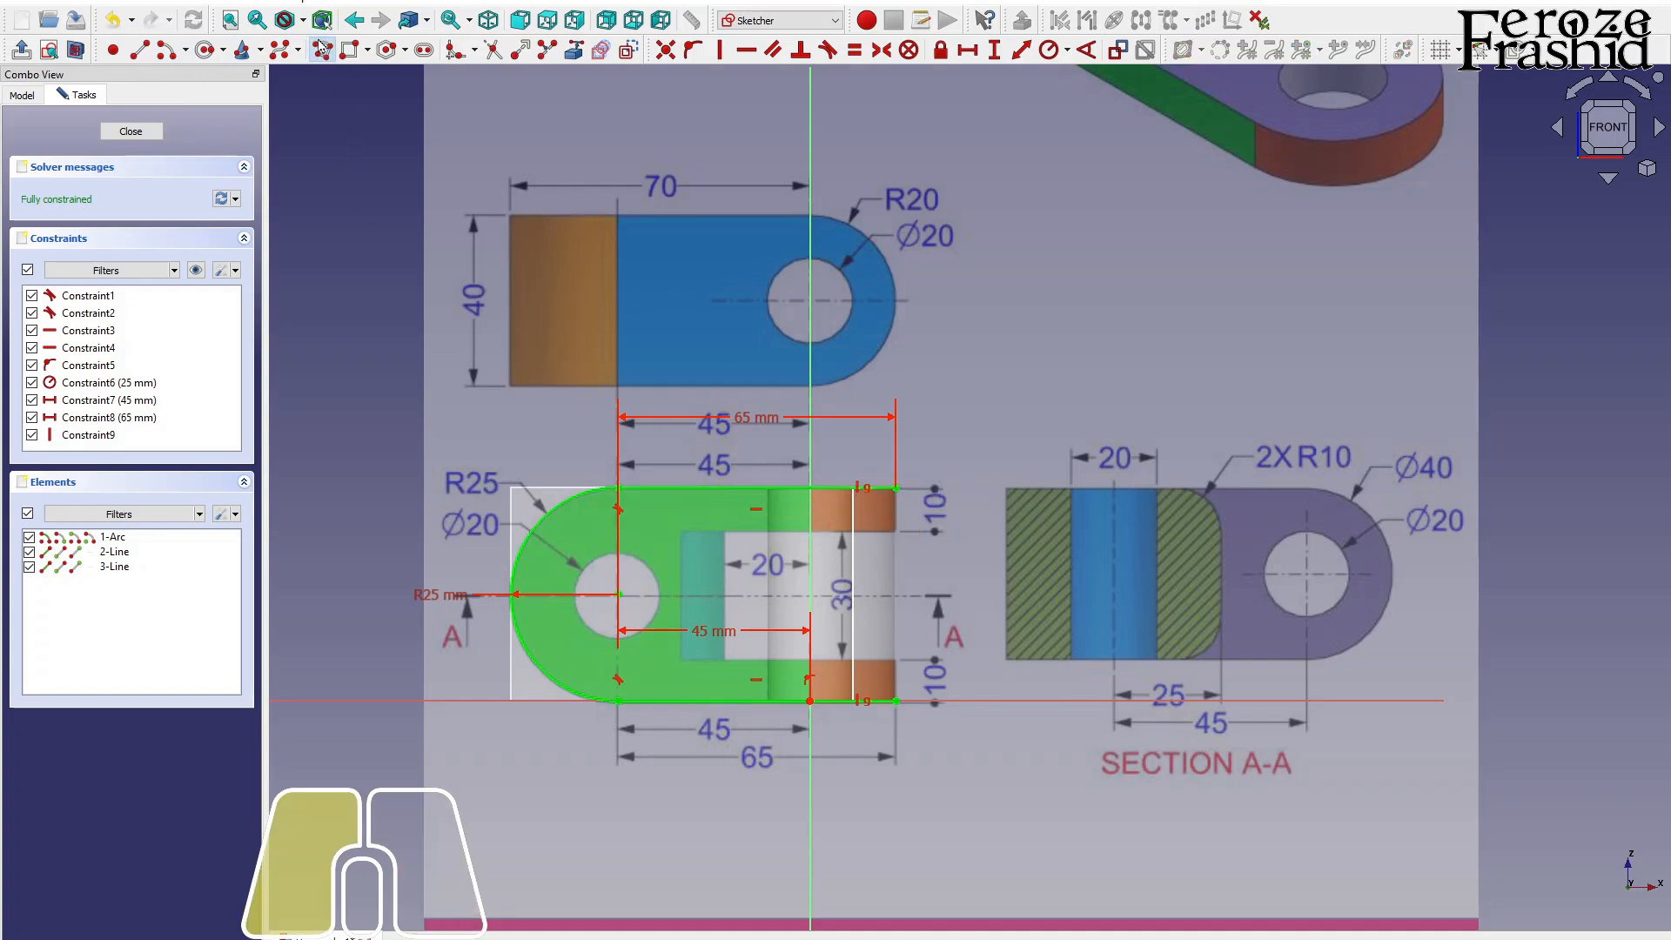
pyautogui.click(896, 489)
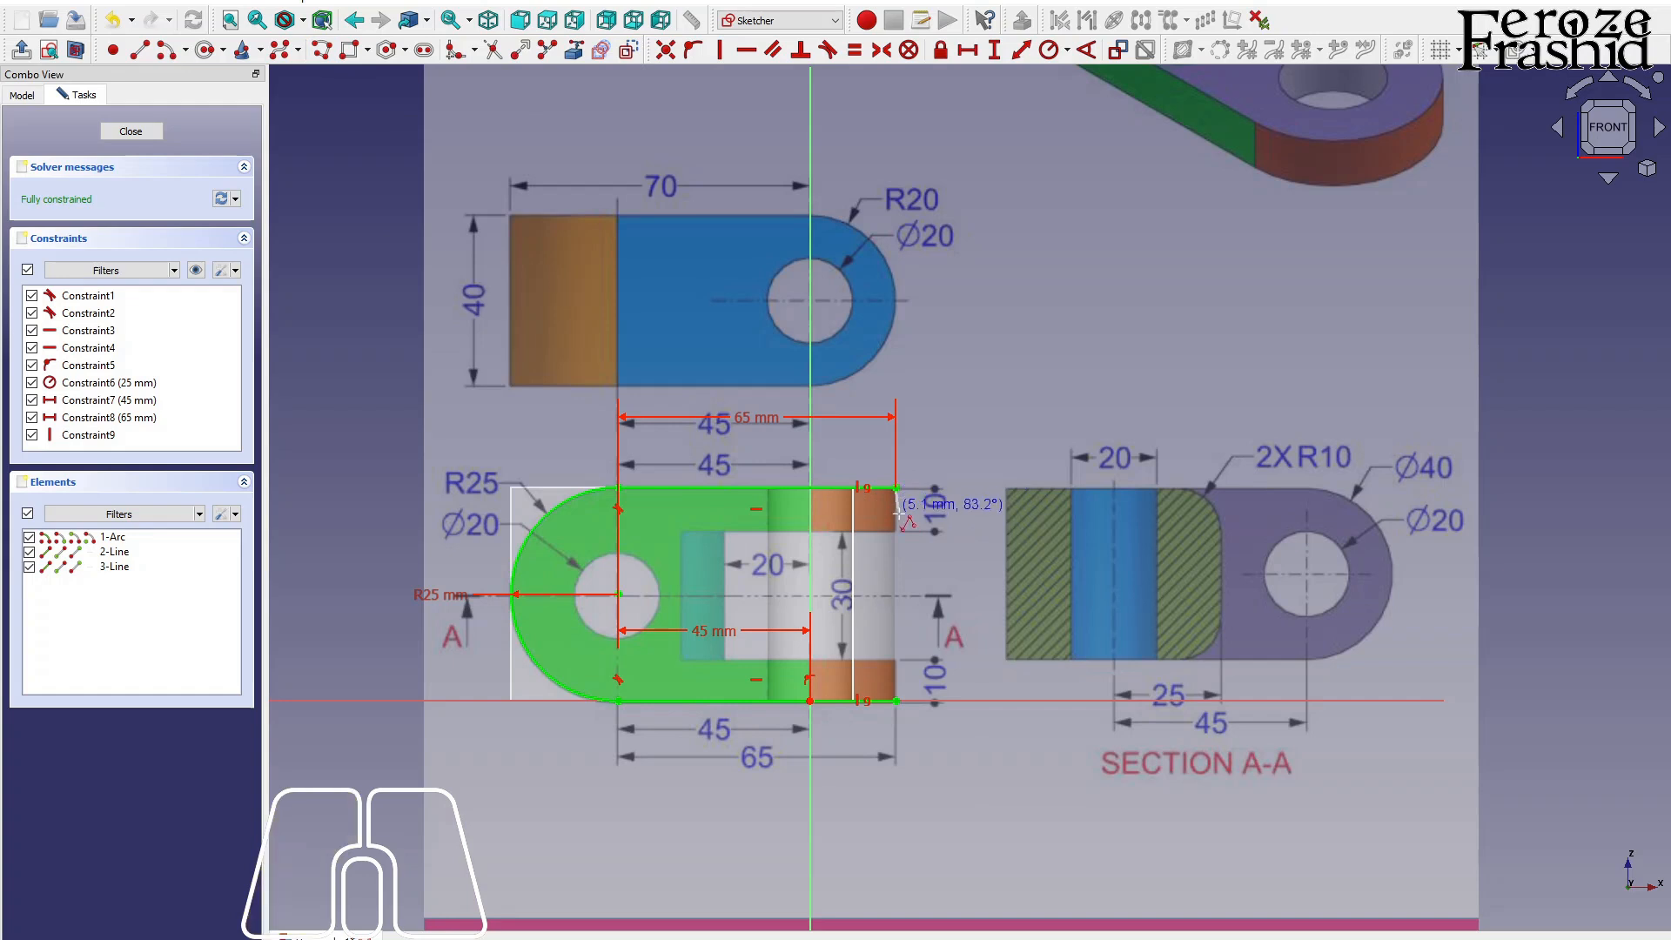
pyautogui.click(895, 533)
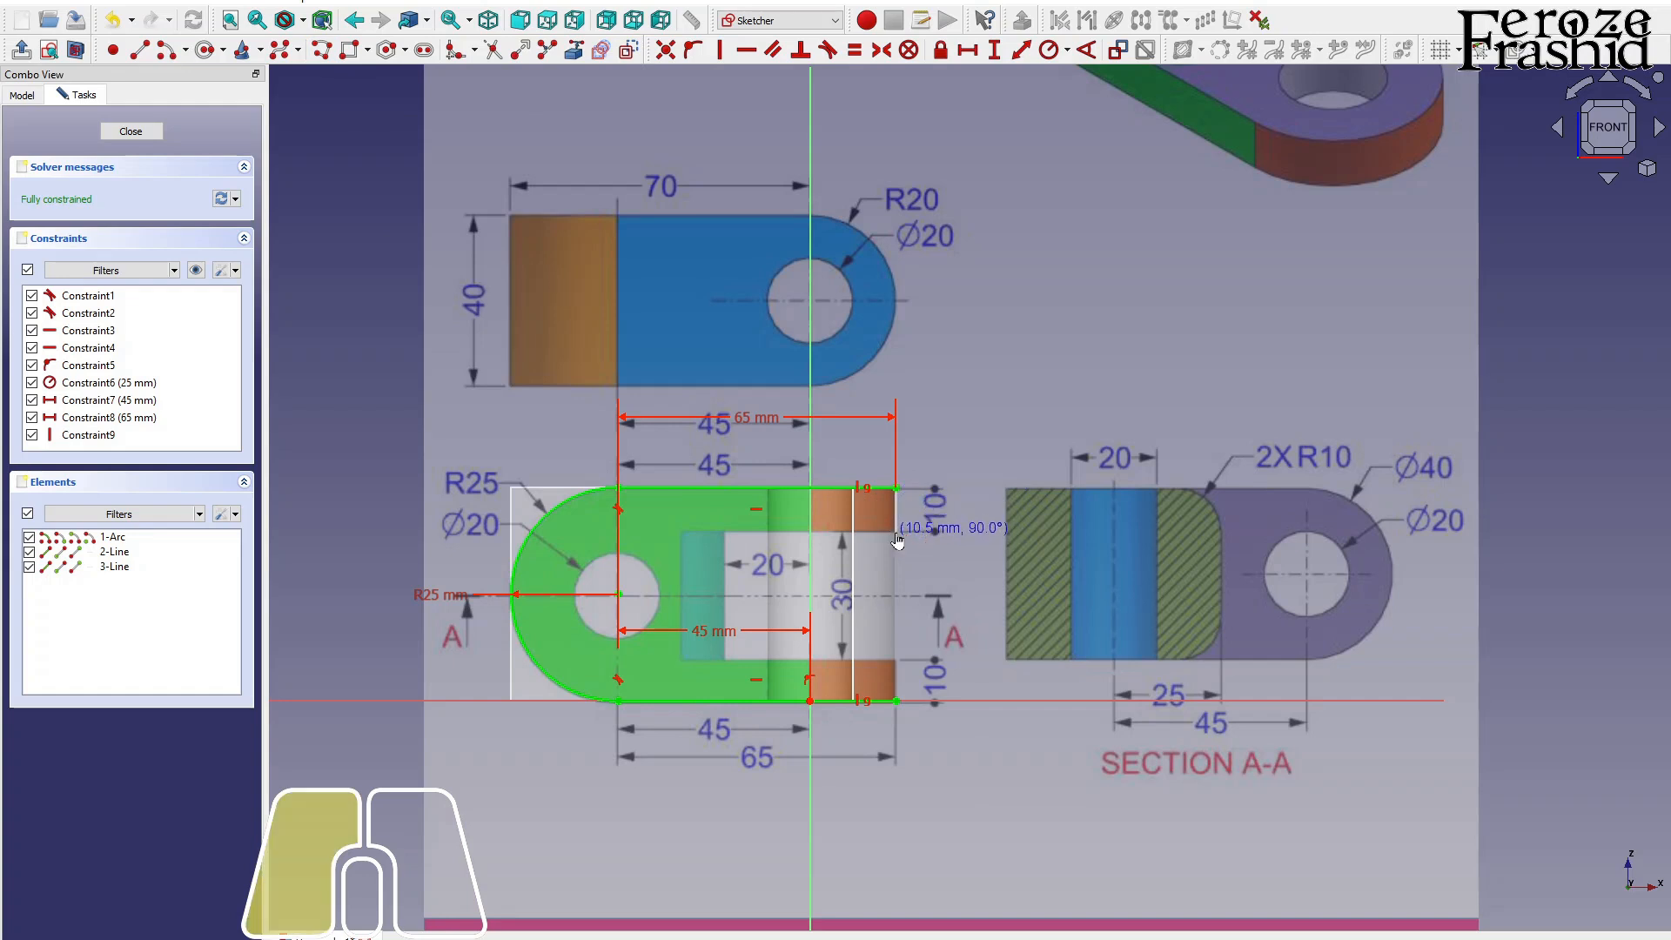
pyautogui.click(725, 530)
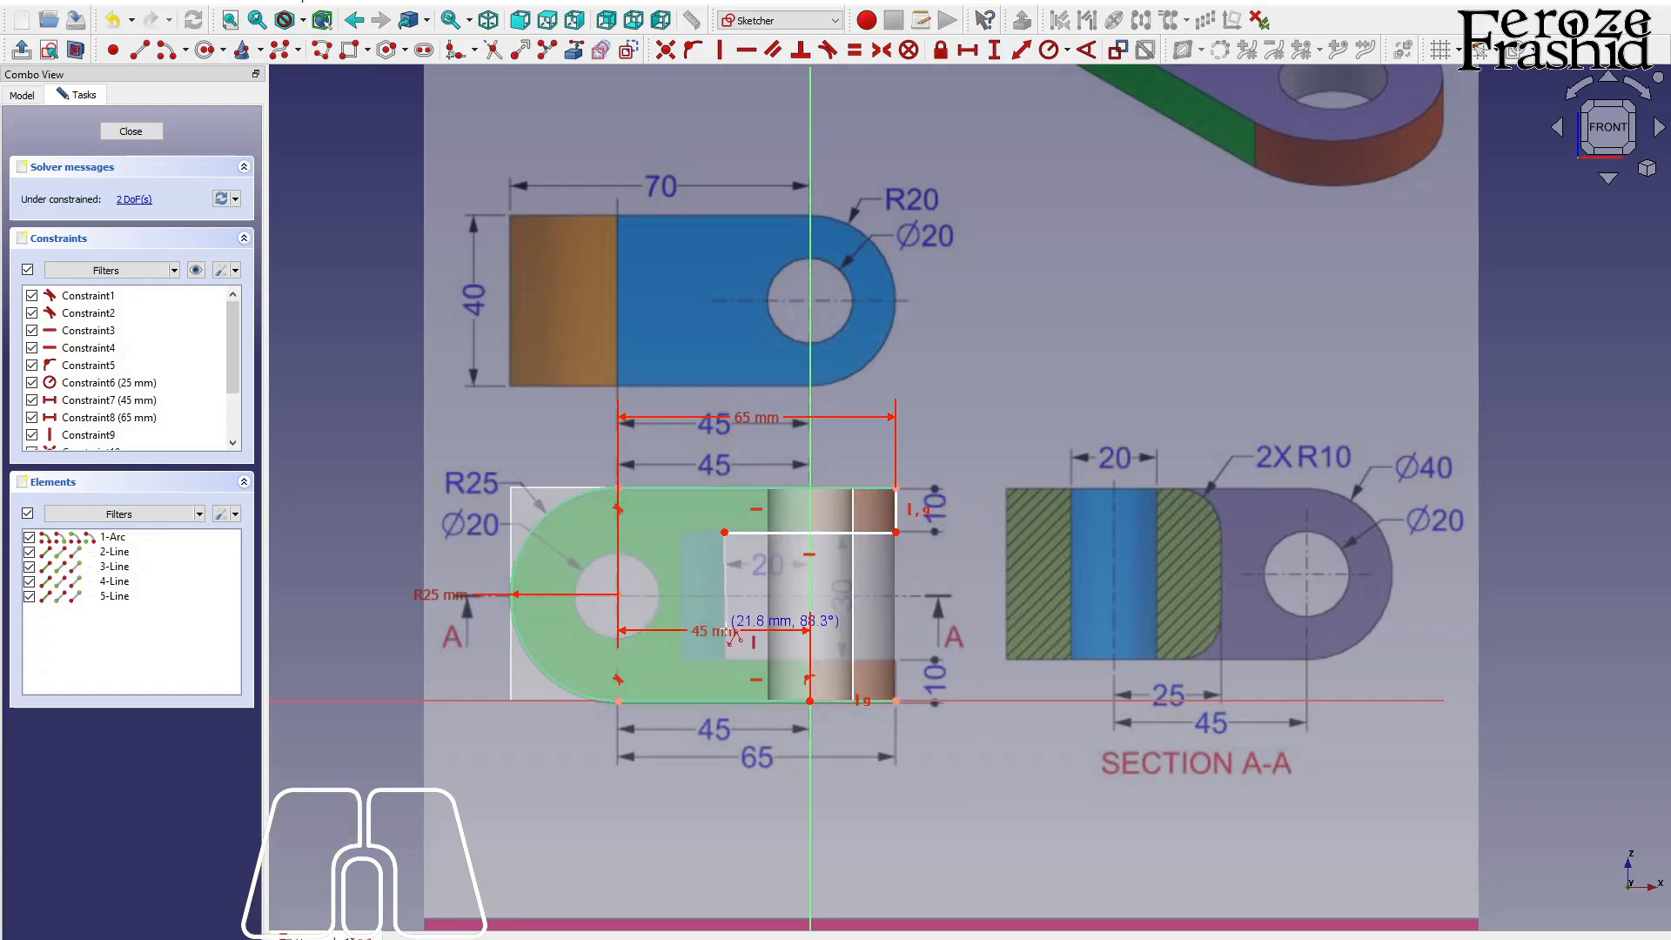
pyautogui.click(725, 659)
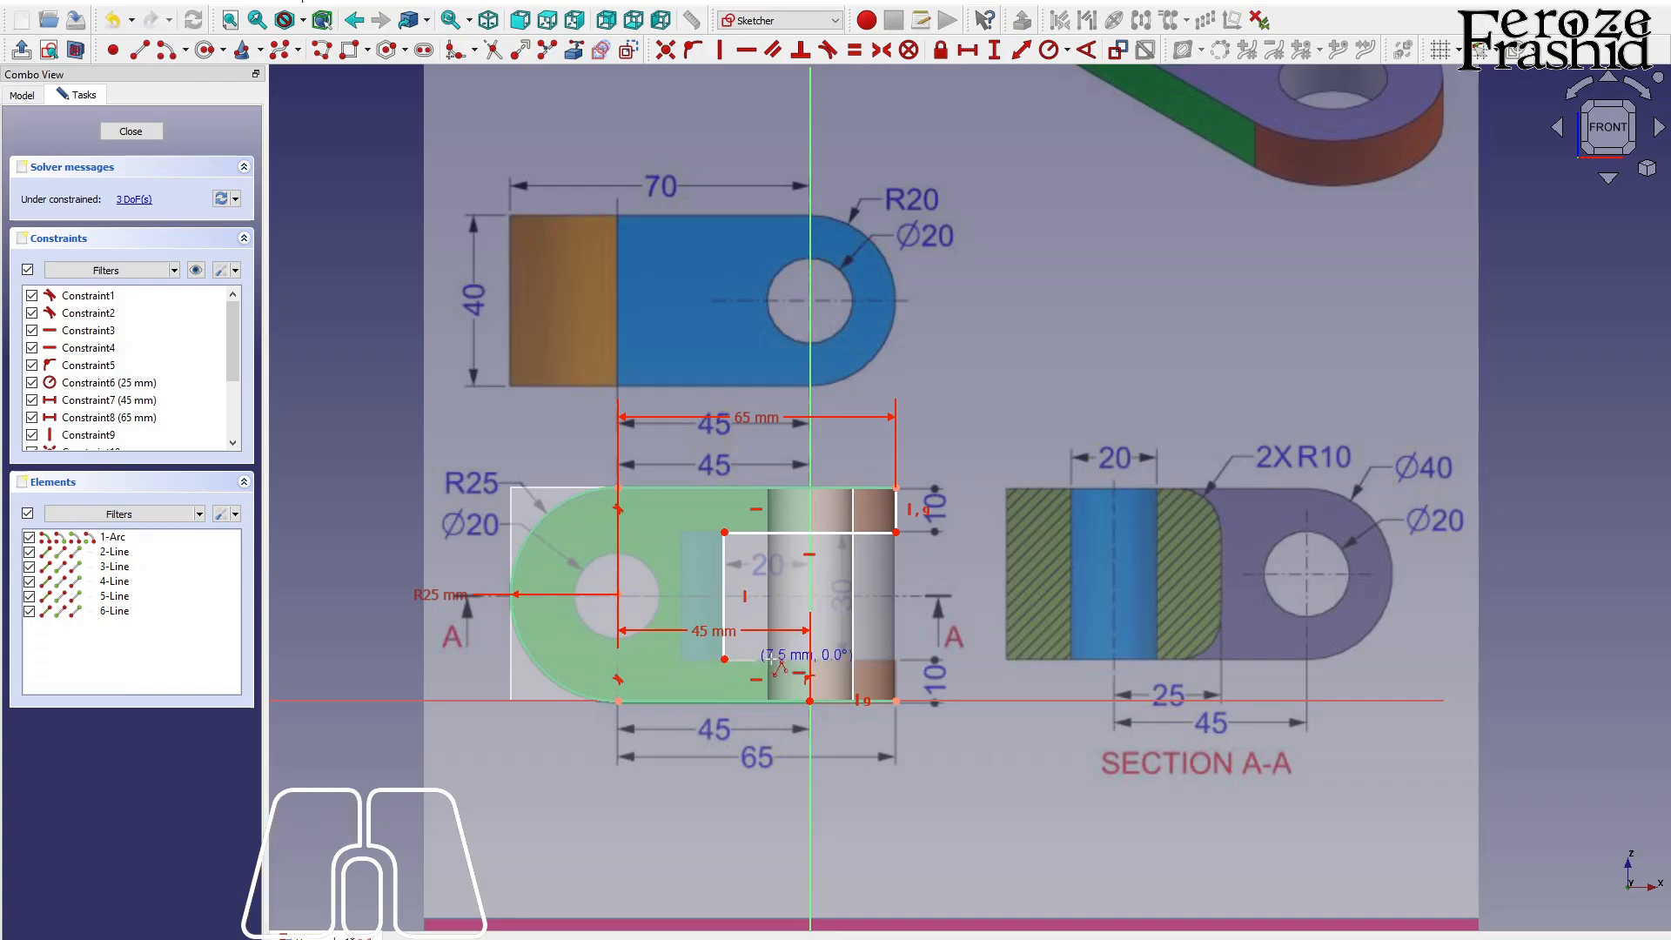
pyautogui.click(895, 659)
pyautogui.click(895, 700)
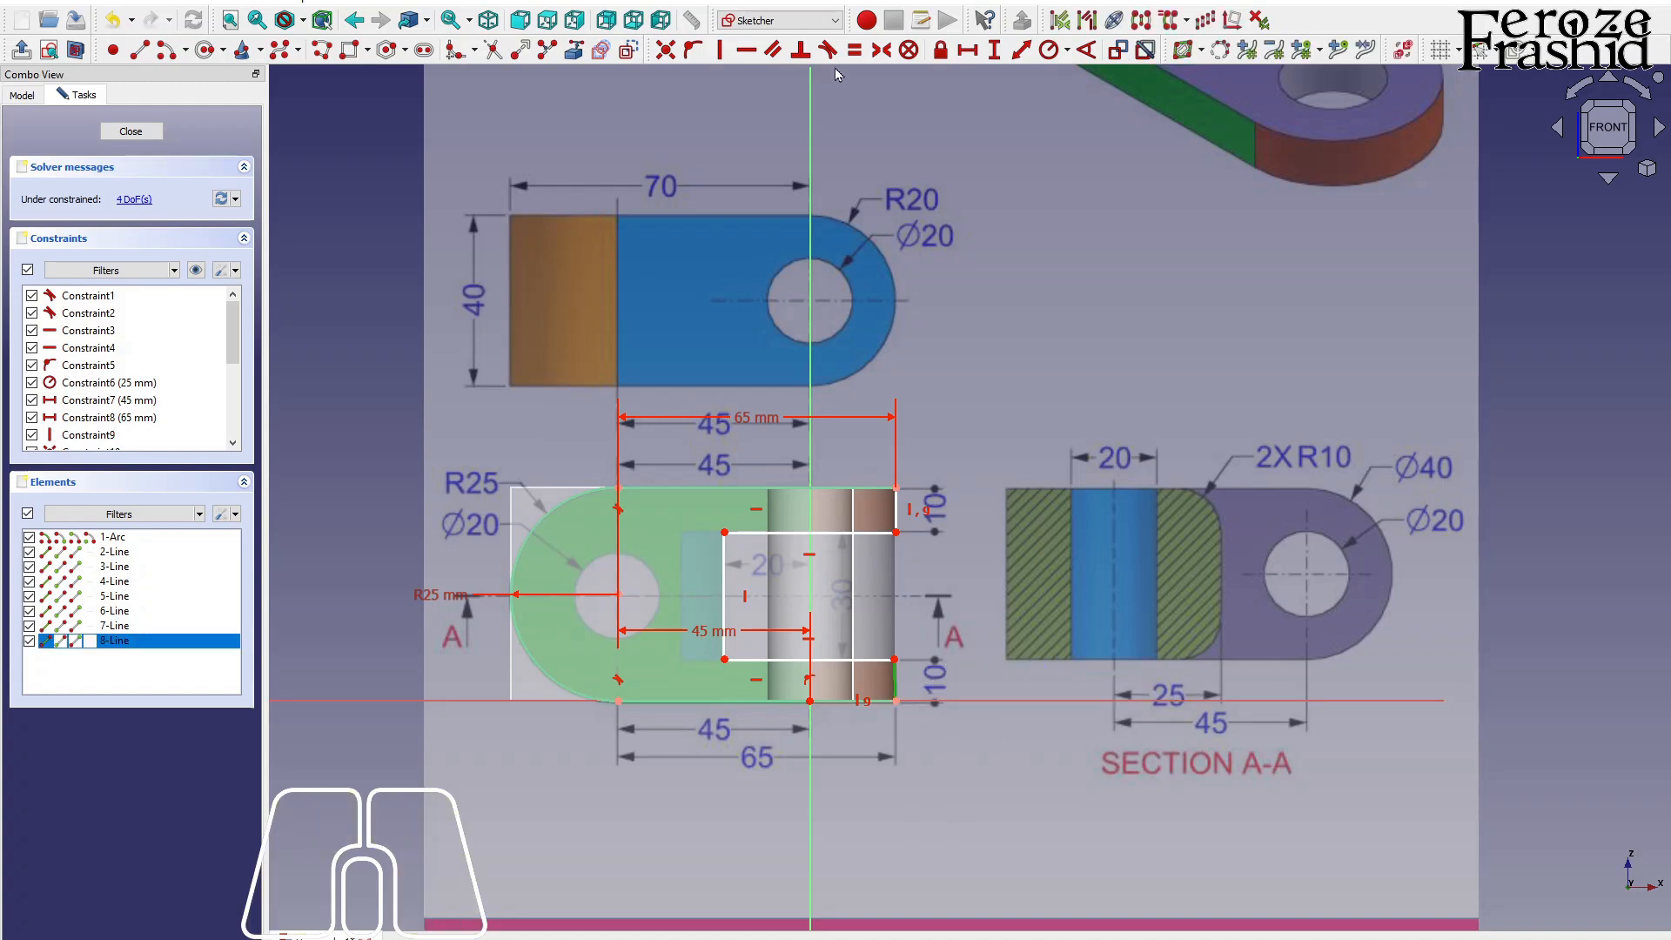
# - Constrain the horizontal length of the slot's upper edge to 40 mm
pyautogui.click(852, 541)
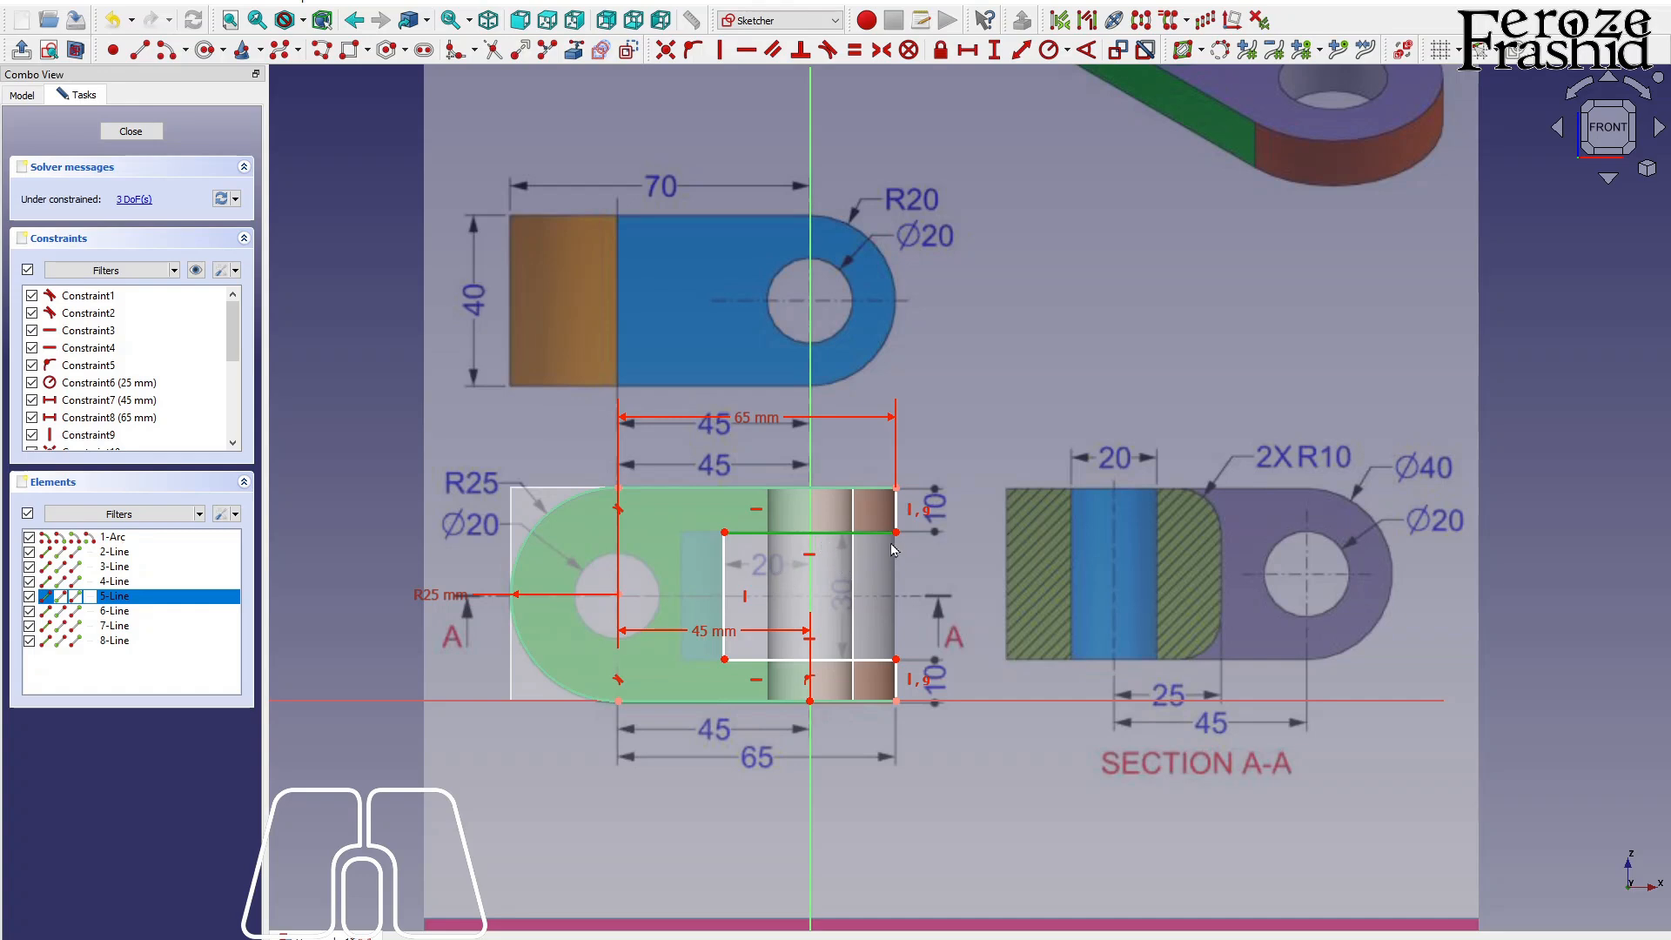
pyautogui.click(966, 54)
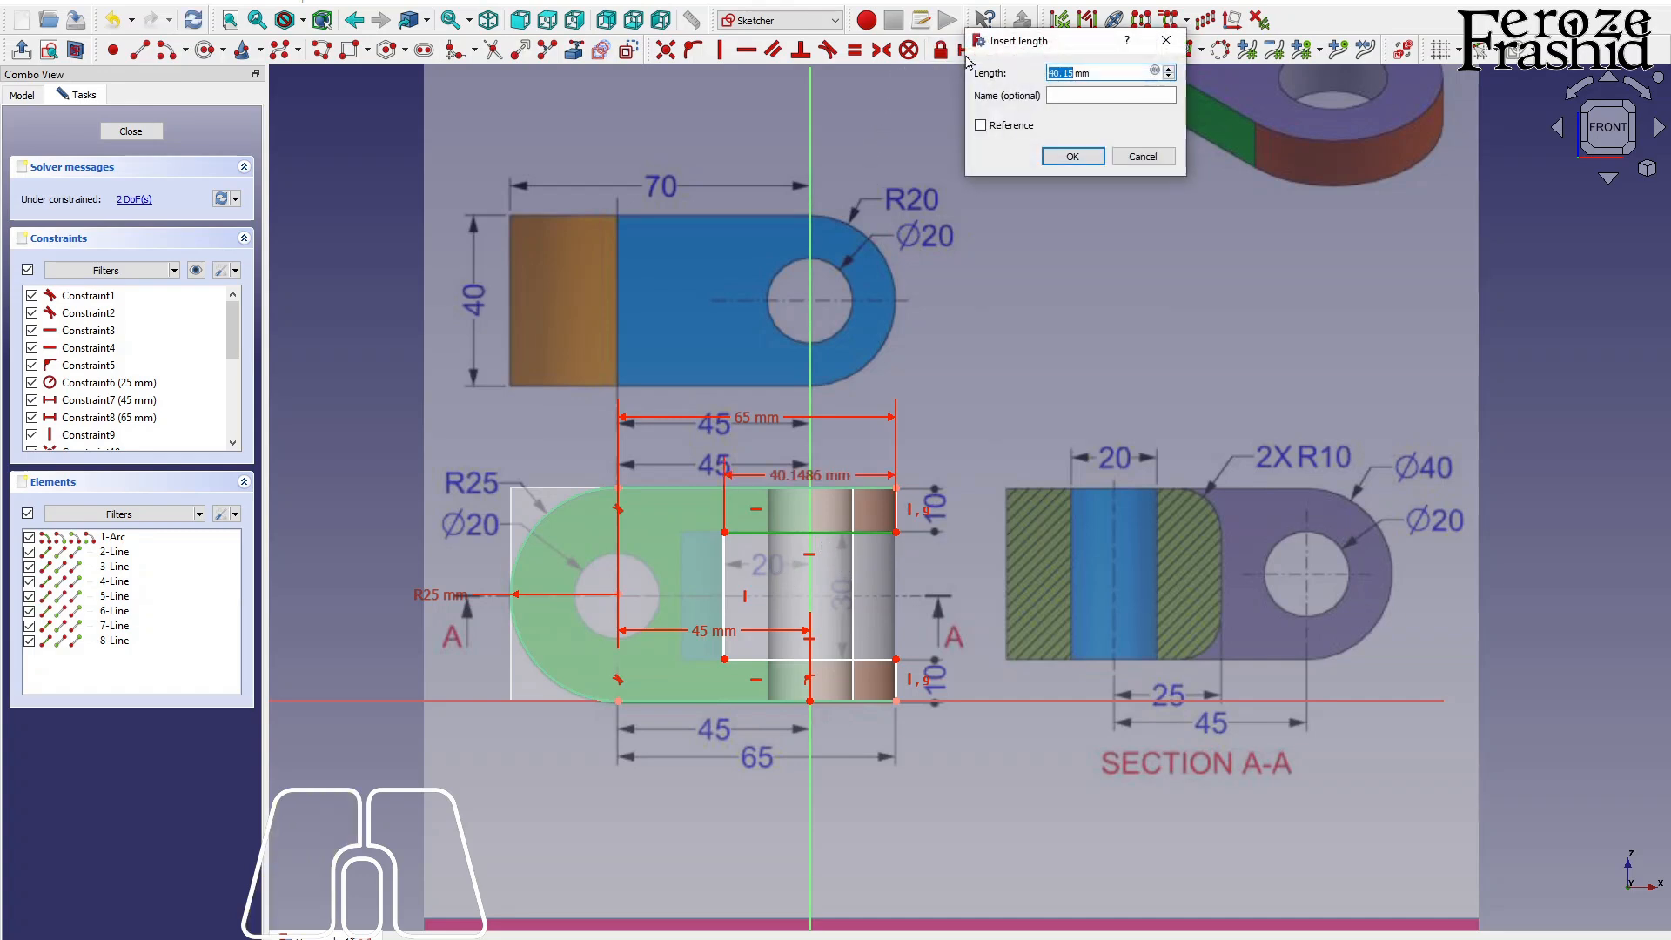
pyautogui.write('40')
pyautogui.press('Return')
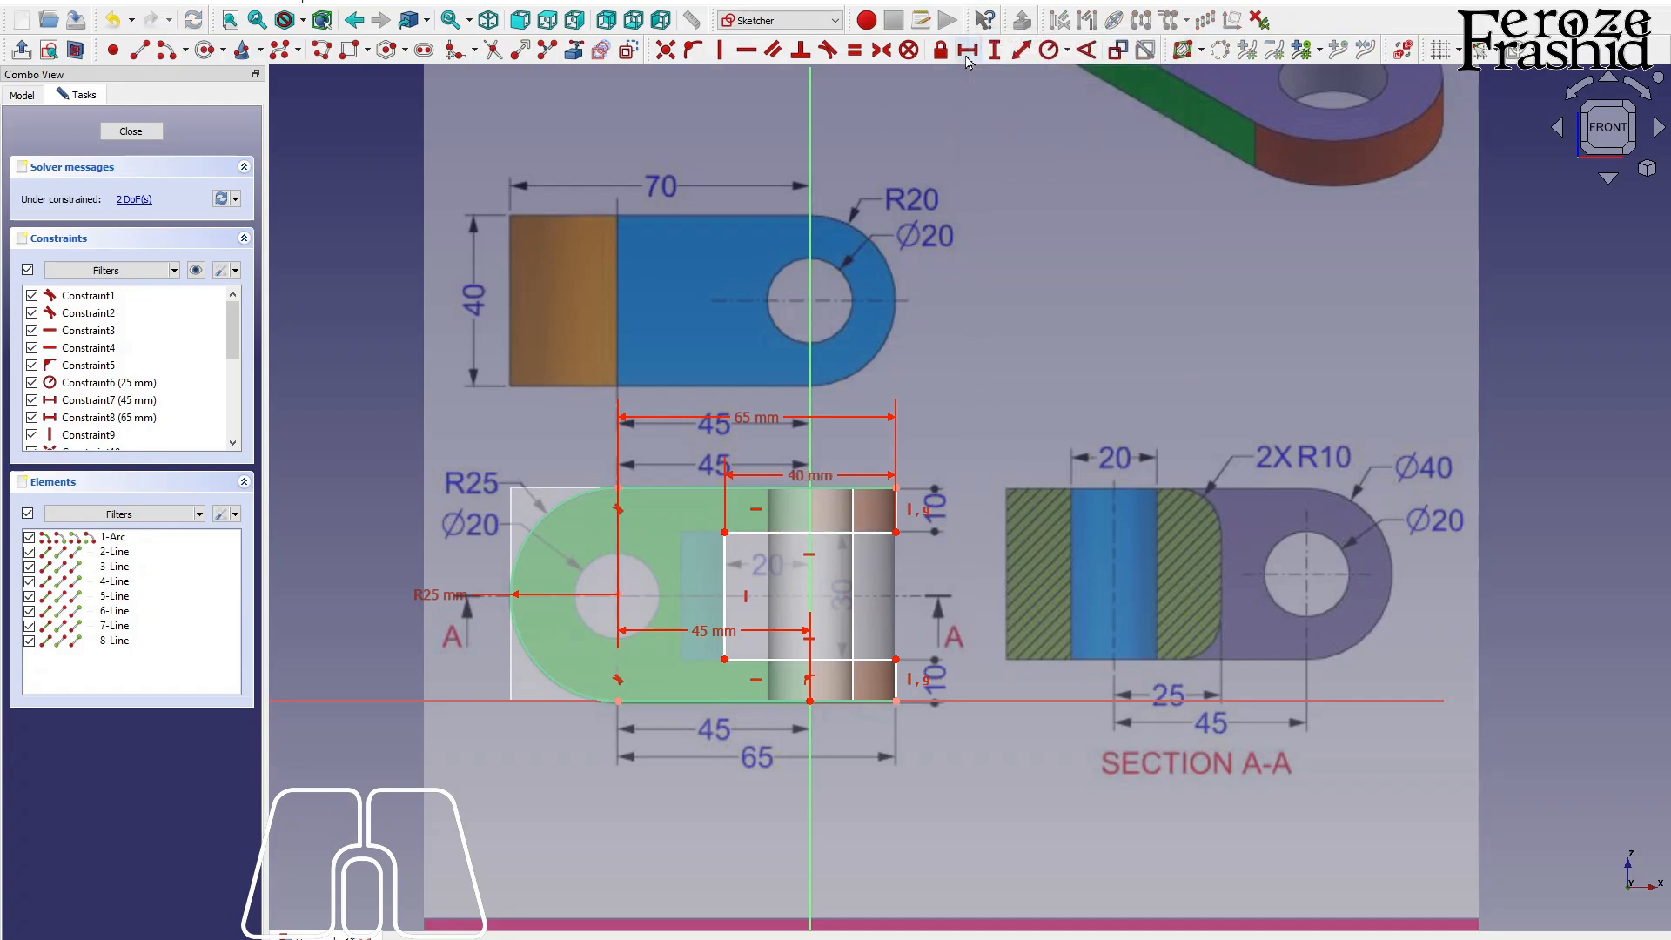
pyautogui.click(790, 659)
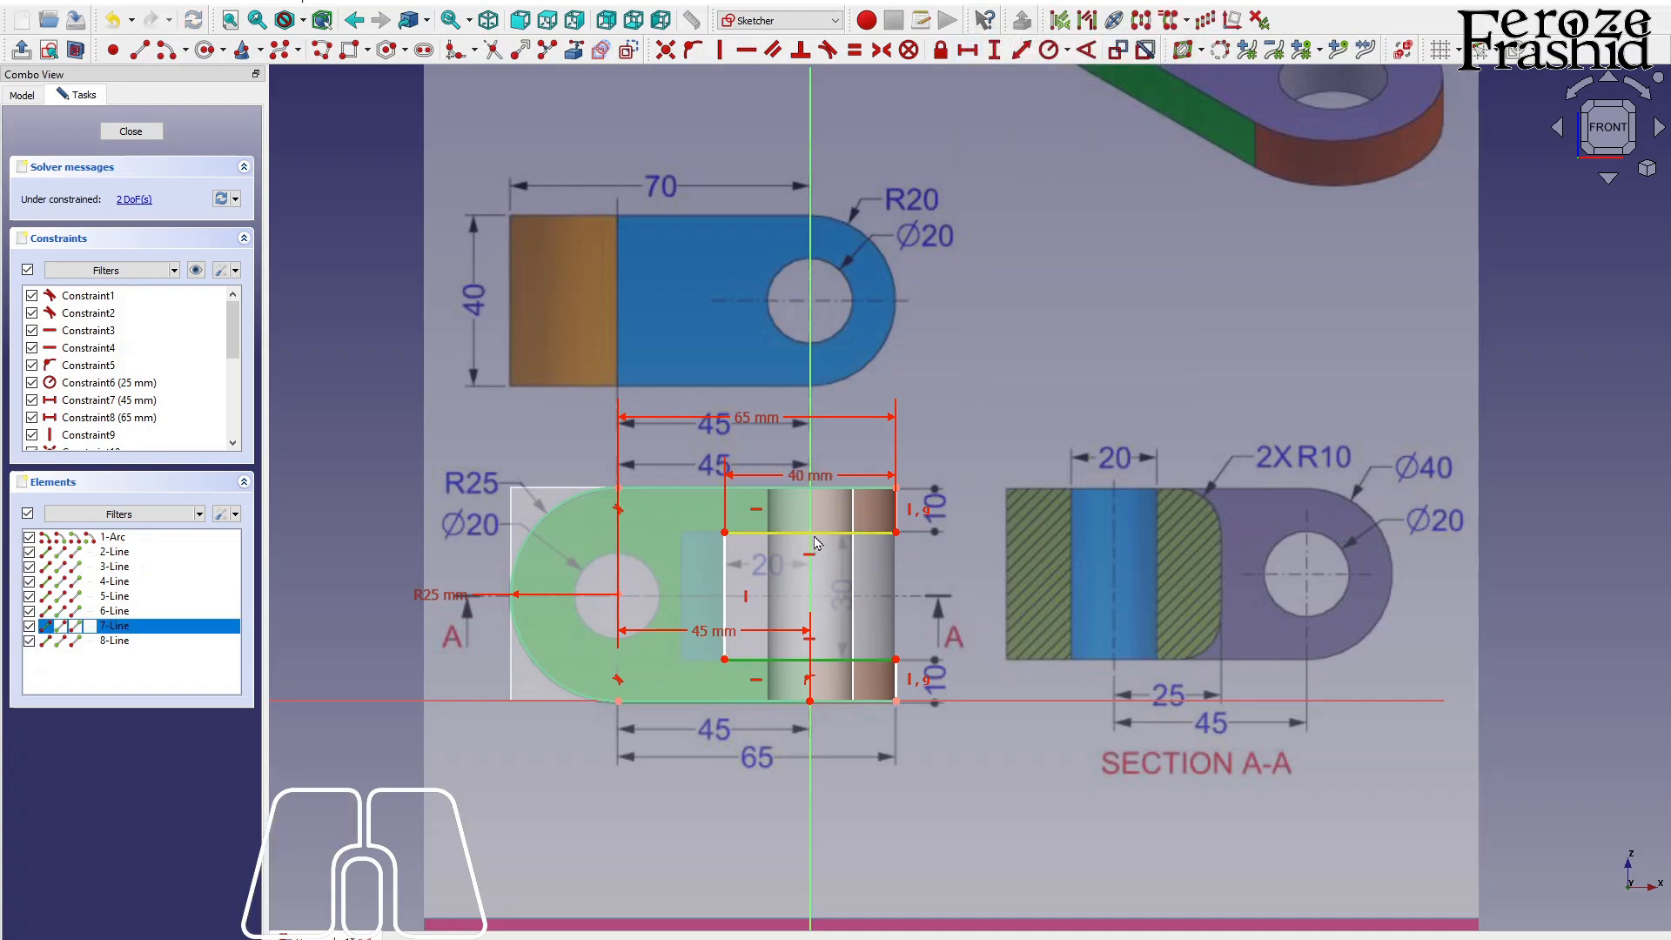
pyautogui.click(813, 532)
pyautogui.click(827, 164)
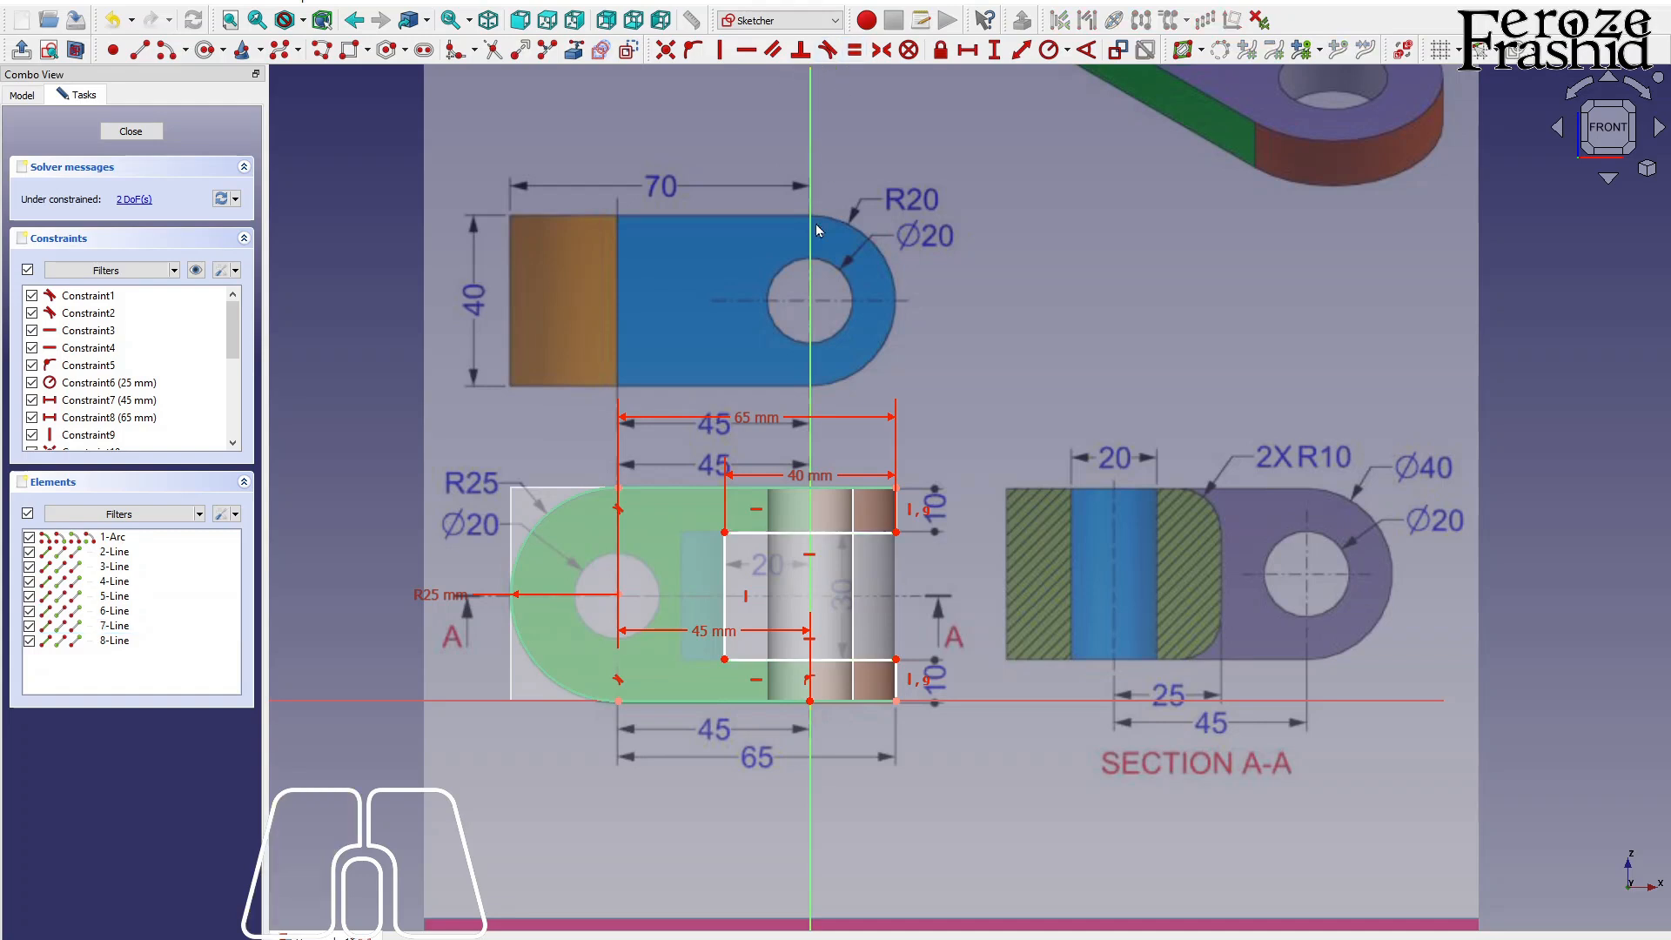
pyautogui.moveTo(729, 568); pyautogui.dragTo(829, 566)
# - Constrain the height of the upper fork arm's short end edge to 10 mm
pyautogui.click(898, 510)
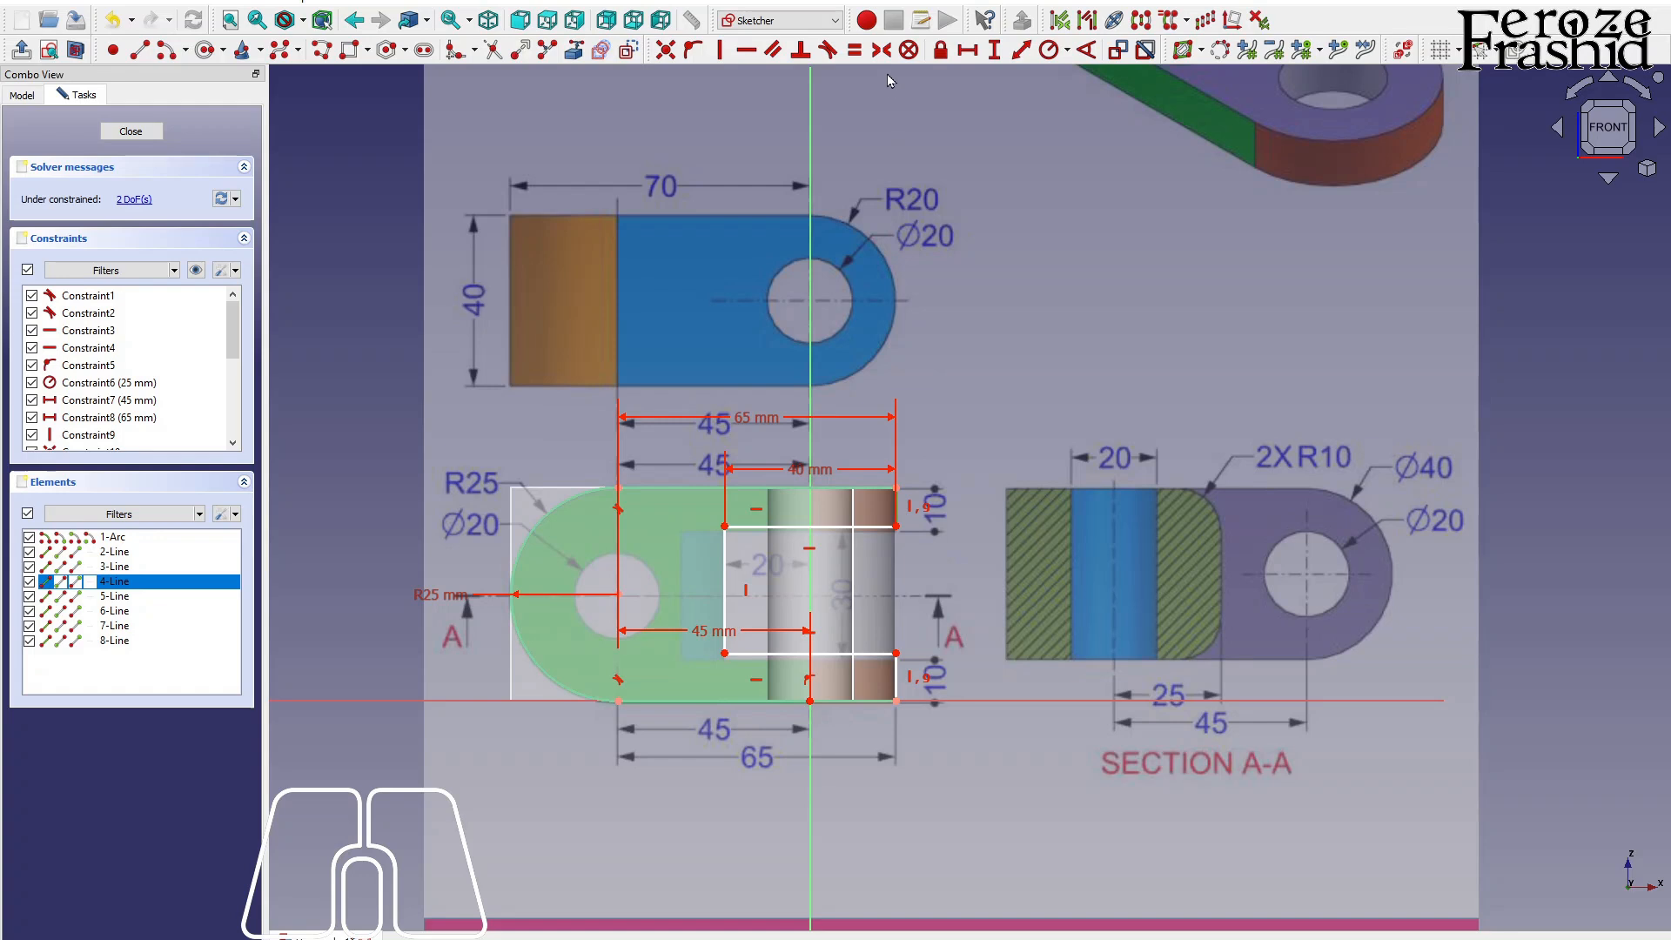
pyautogui.click(992, 49)
pyautogui.write('1mm')
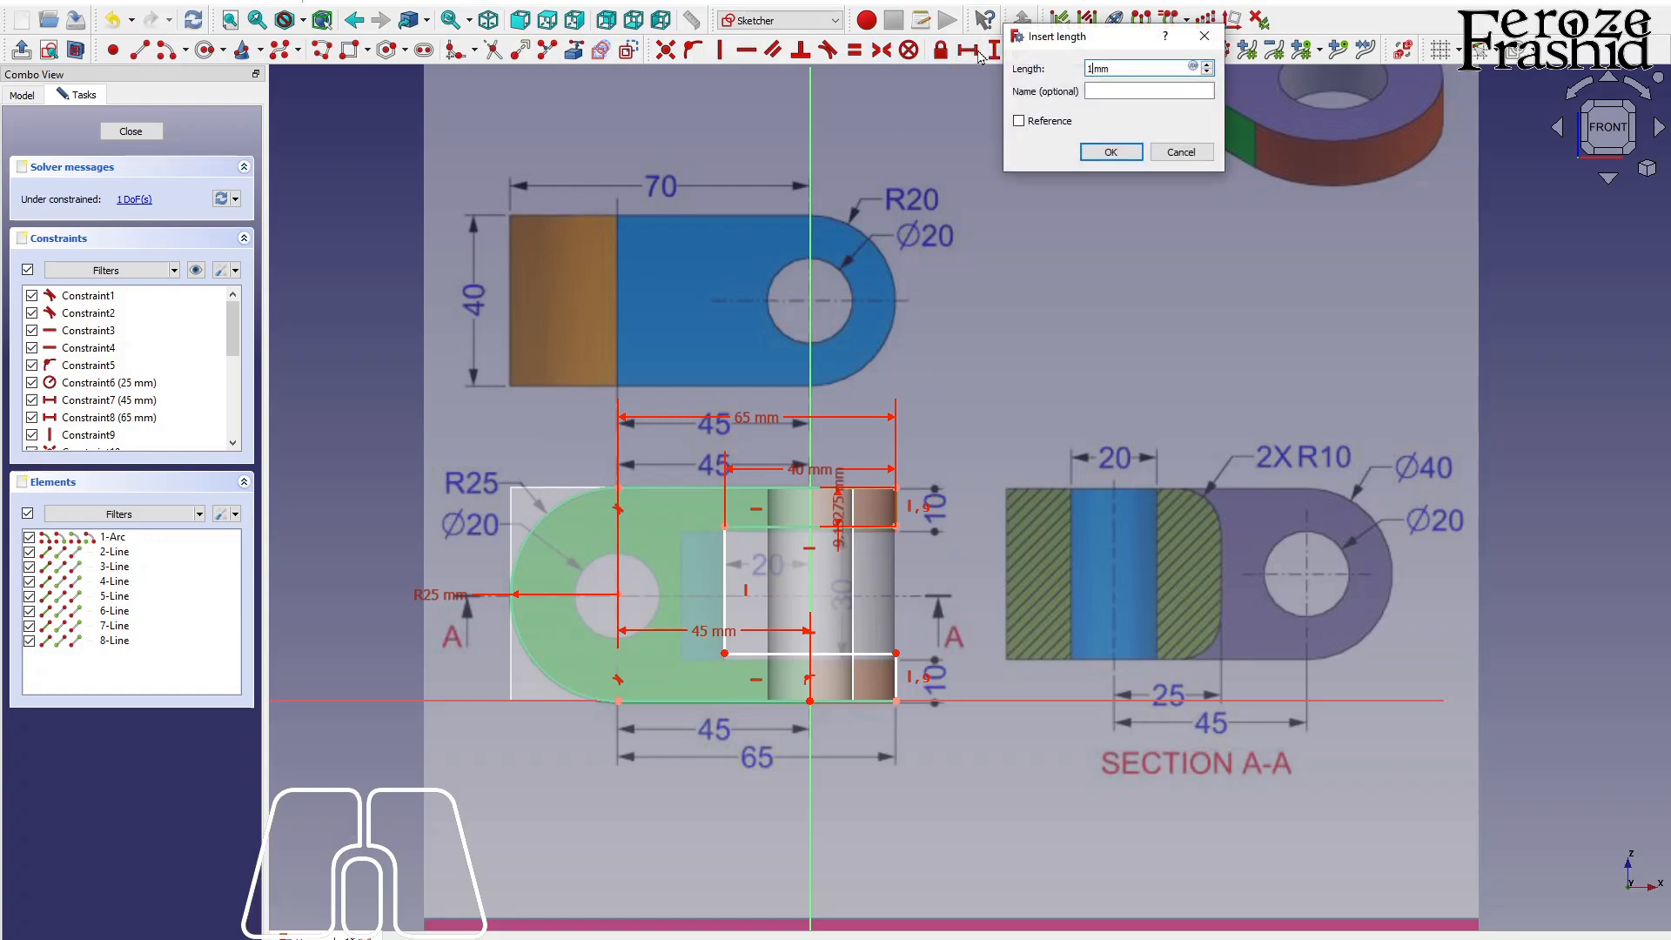
pyautogui.write('0')
pyautogui.press('Return')
# - Make the short end edges of the lower and upper fork arms equal in length
pyautogui.click(891, 678)
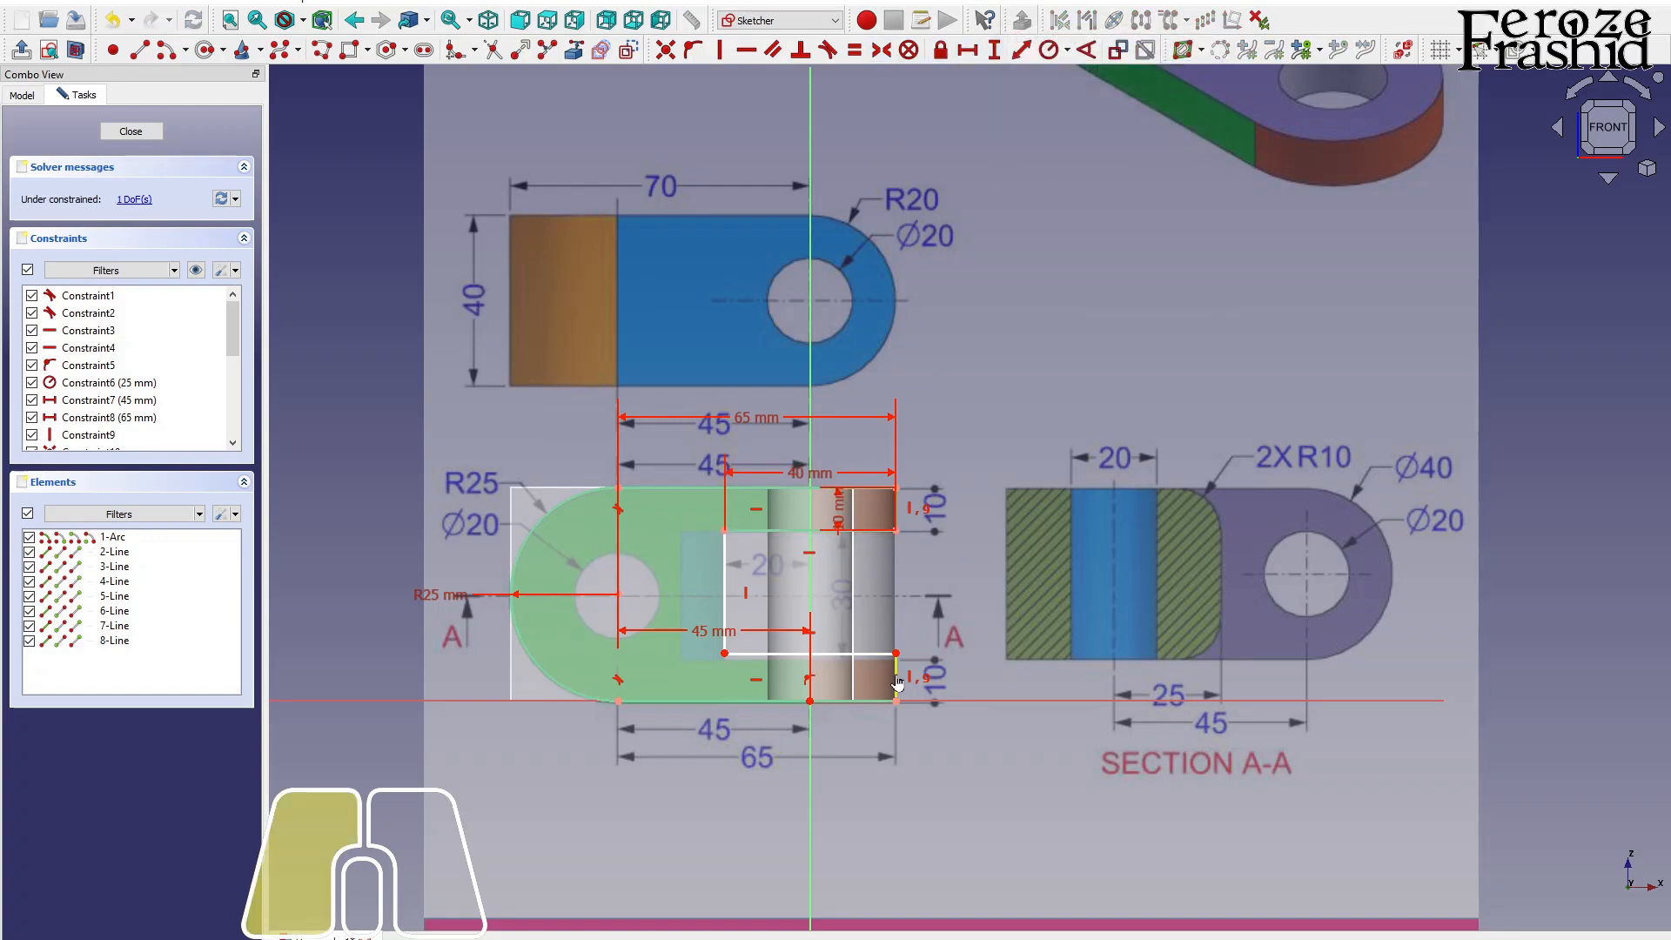
pyautogui.click(898, 514)
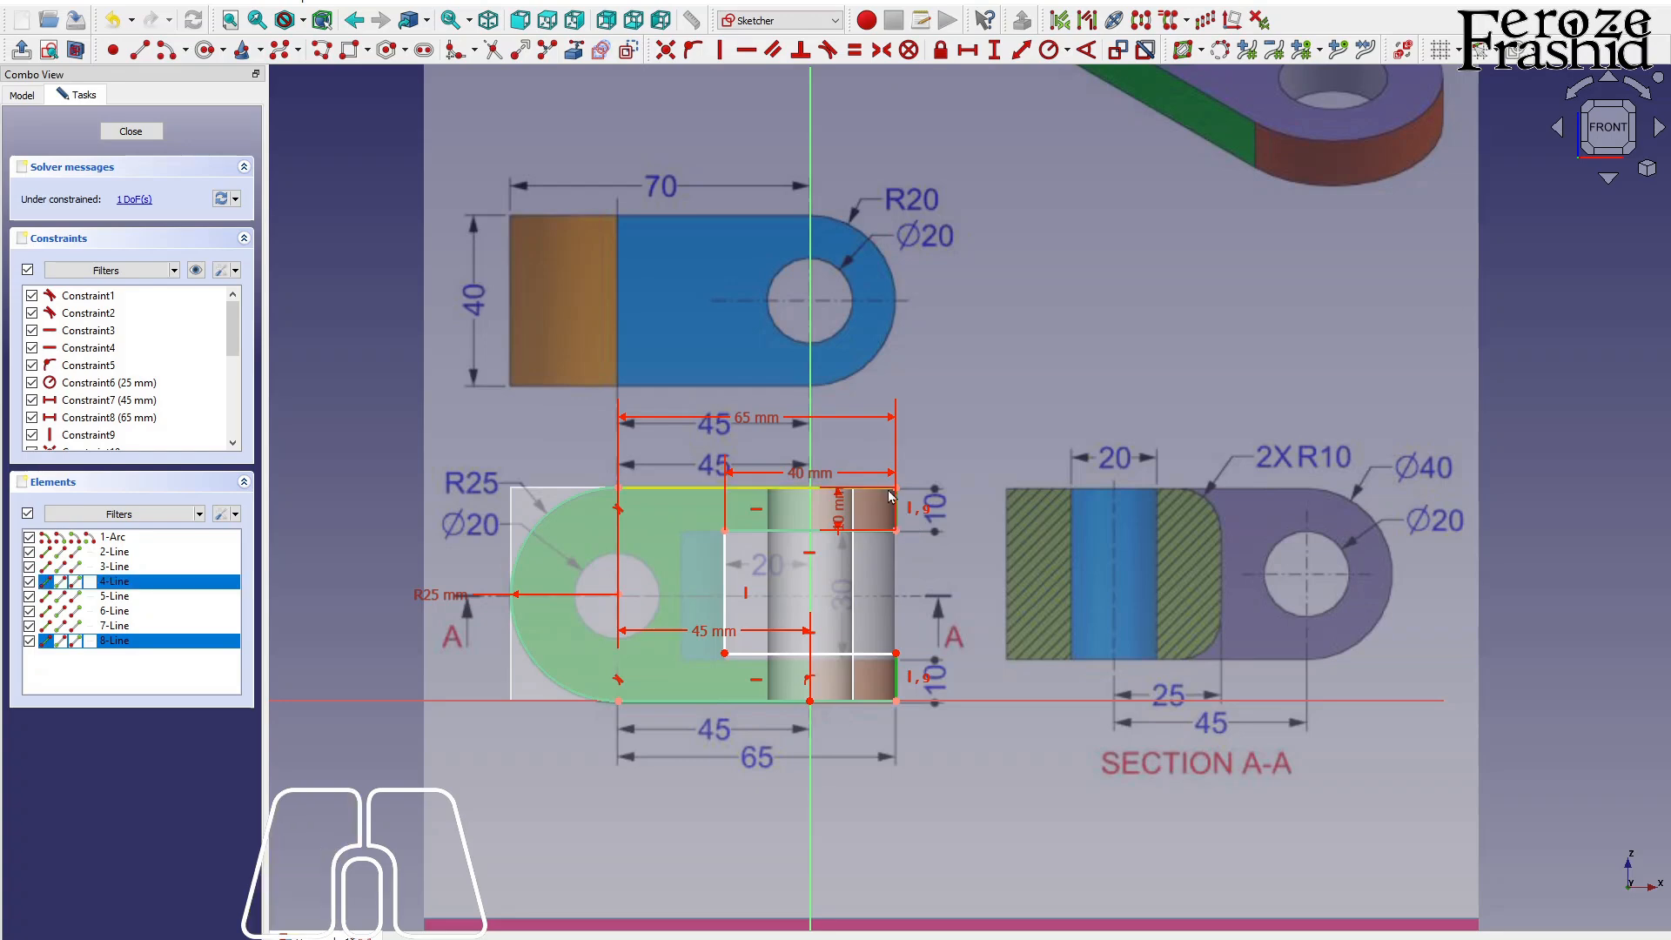
pyautogui.click(854, 52)
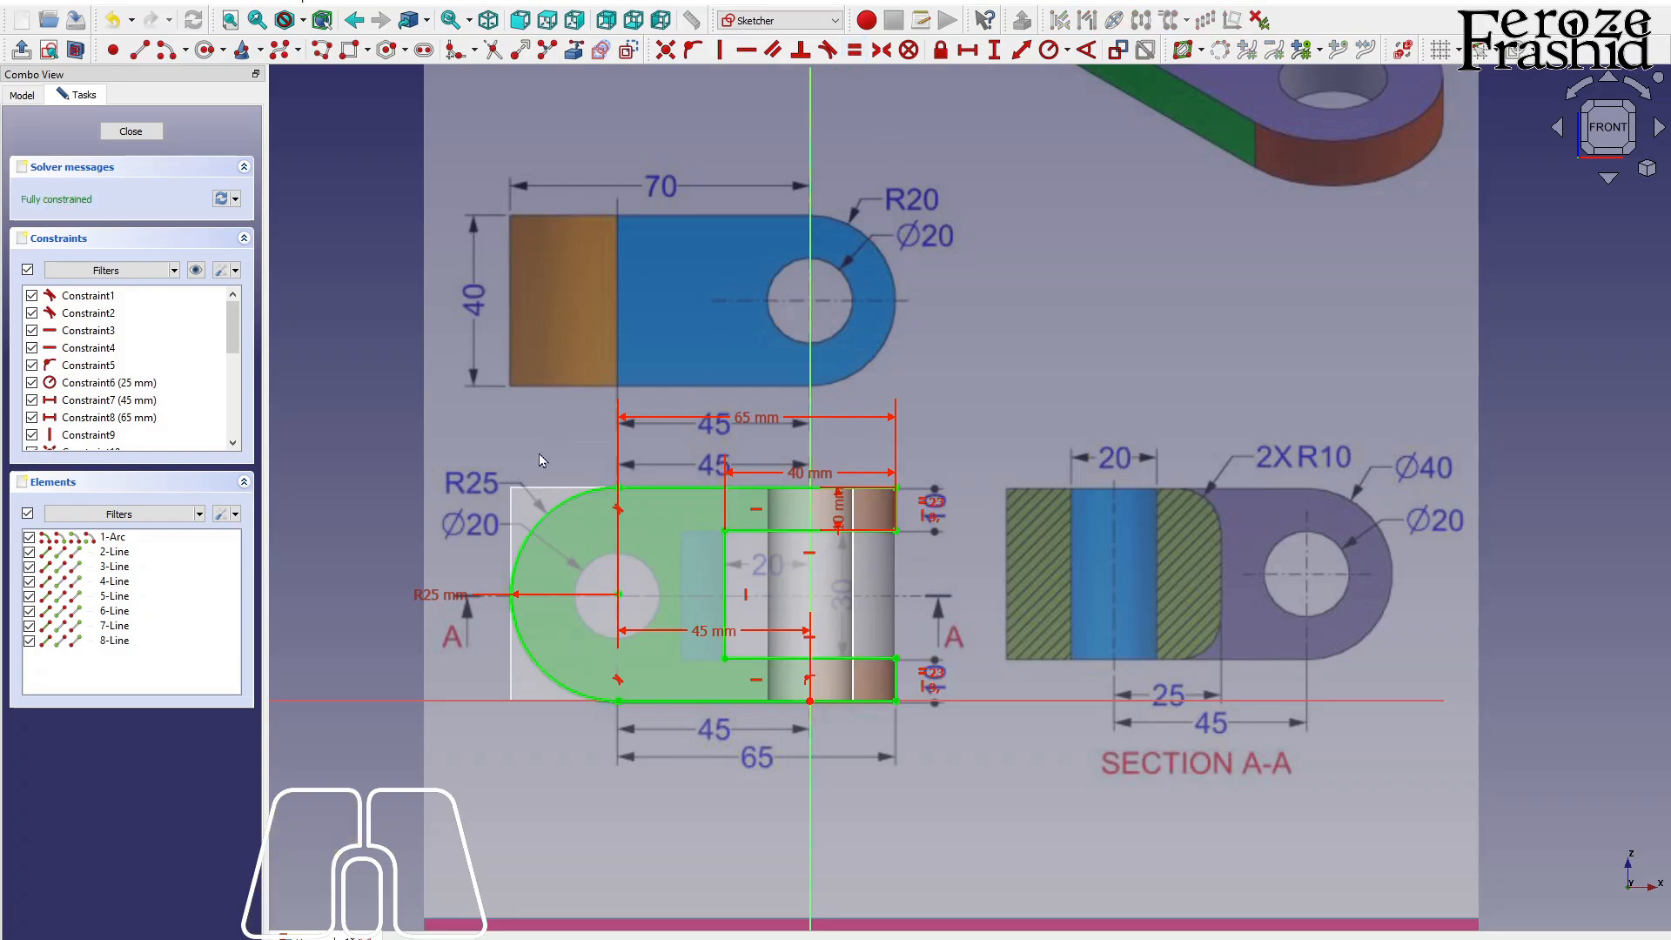
# - Close the fork profile sketch and hide the reference drawing image
pyautogui.click(130, 132)
pyautogui.press('space')
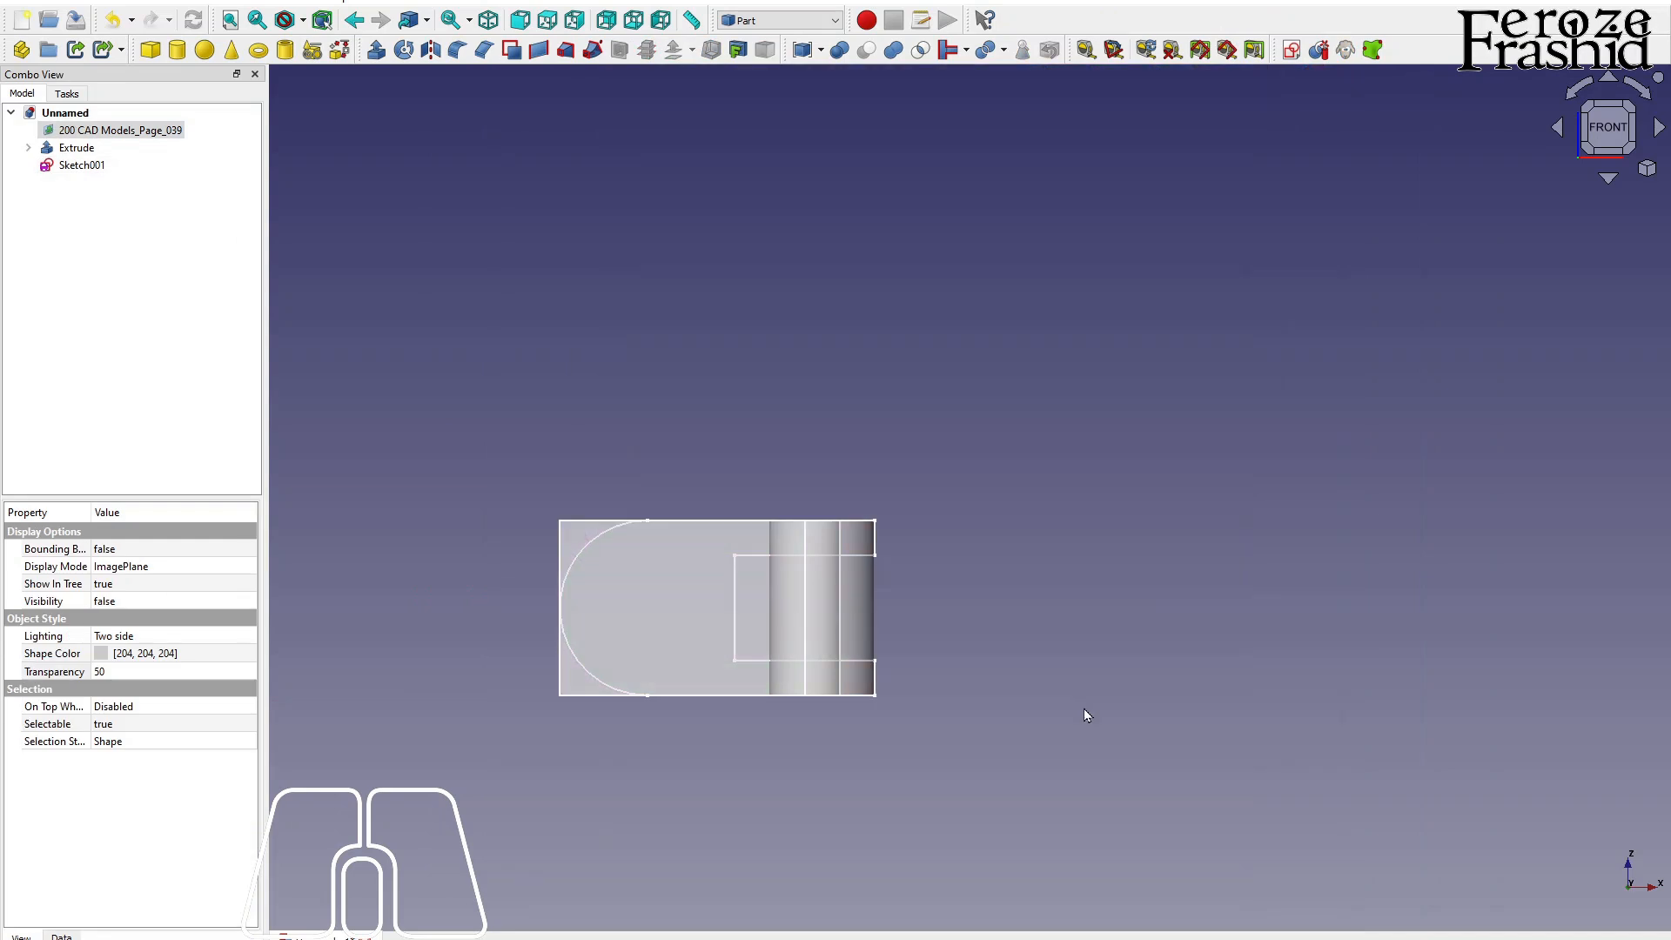
pyautogui.moveTo(1021, 680); pyautogui.dragTo(735, 739, button='middle')
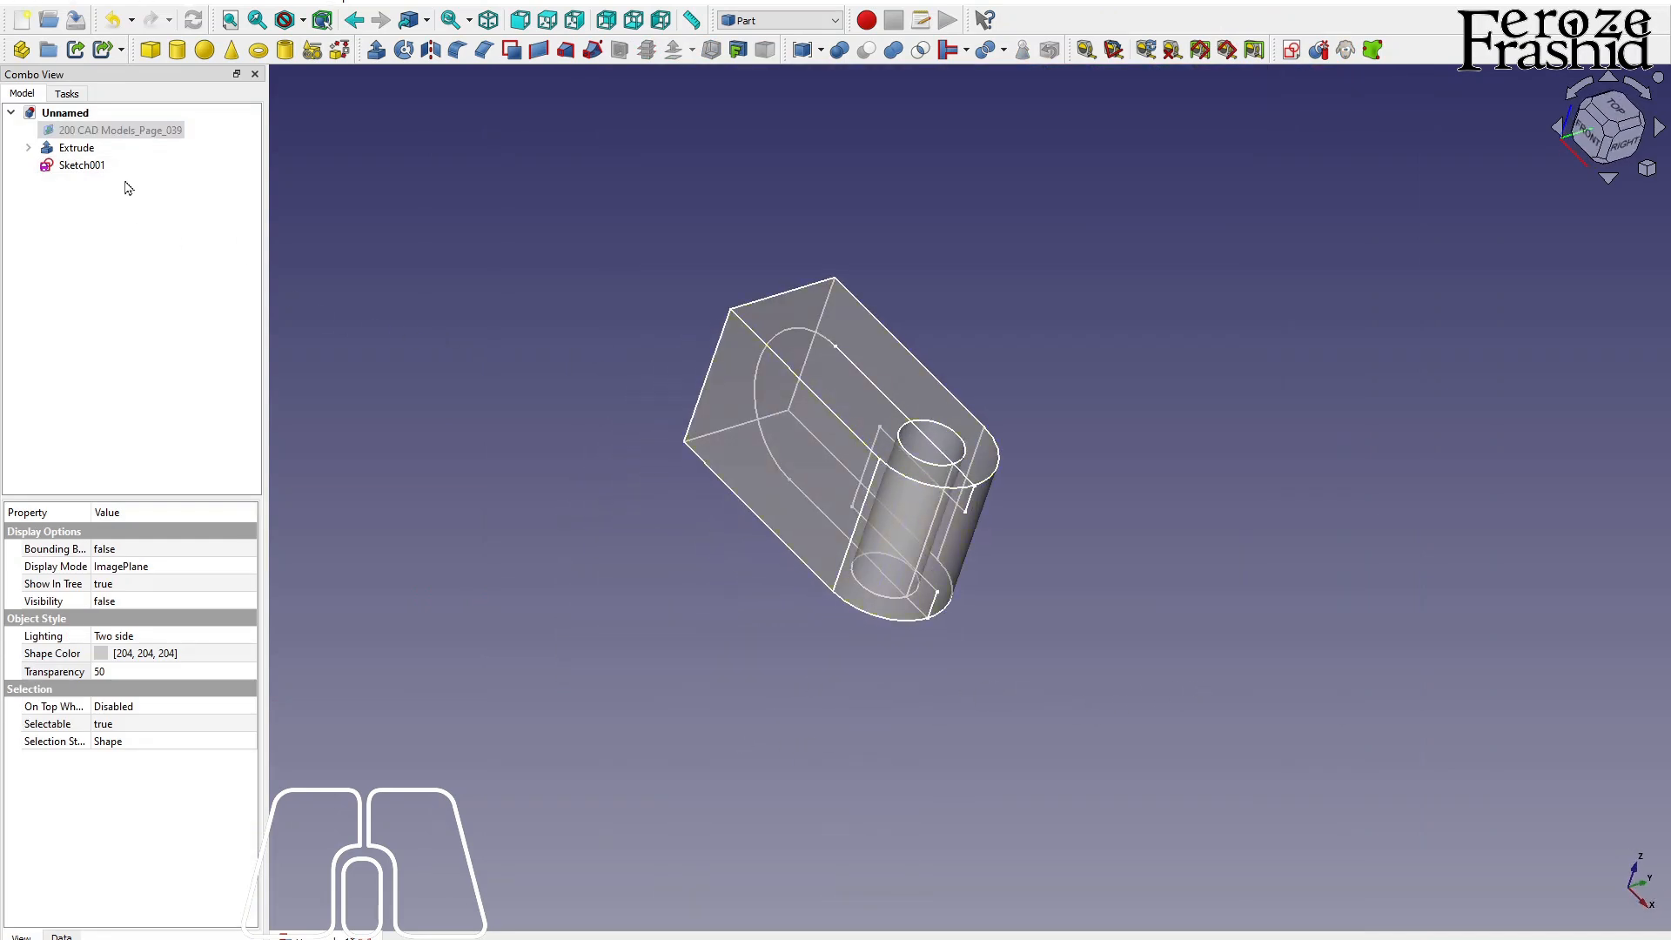
# - Reopen the fork profile sketch and draw a circle centred on the end arc's centre
pyautogui.doubleClick(95, 166)
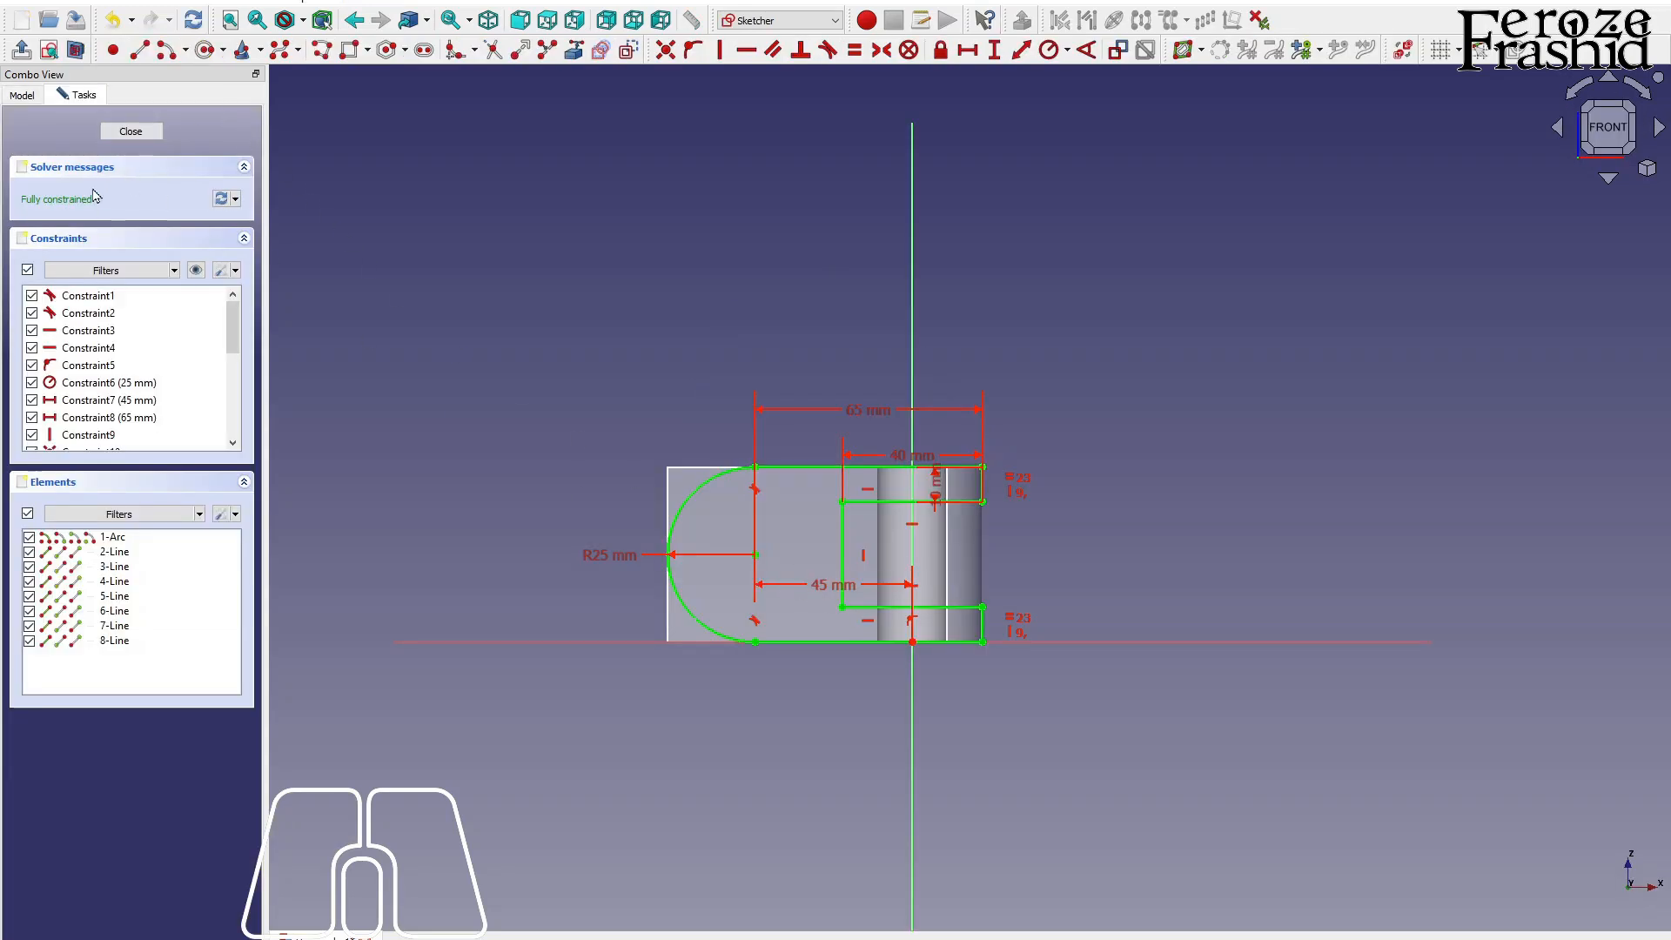
pyautogui.click(205, 50)
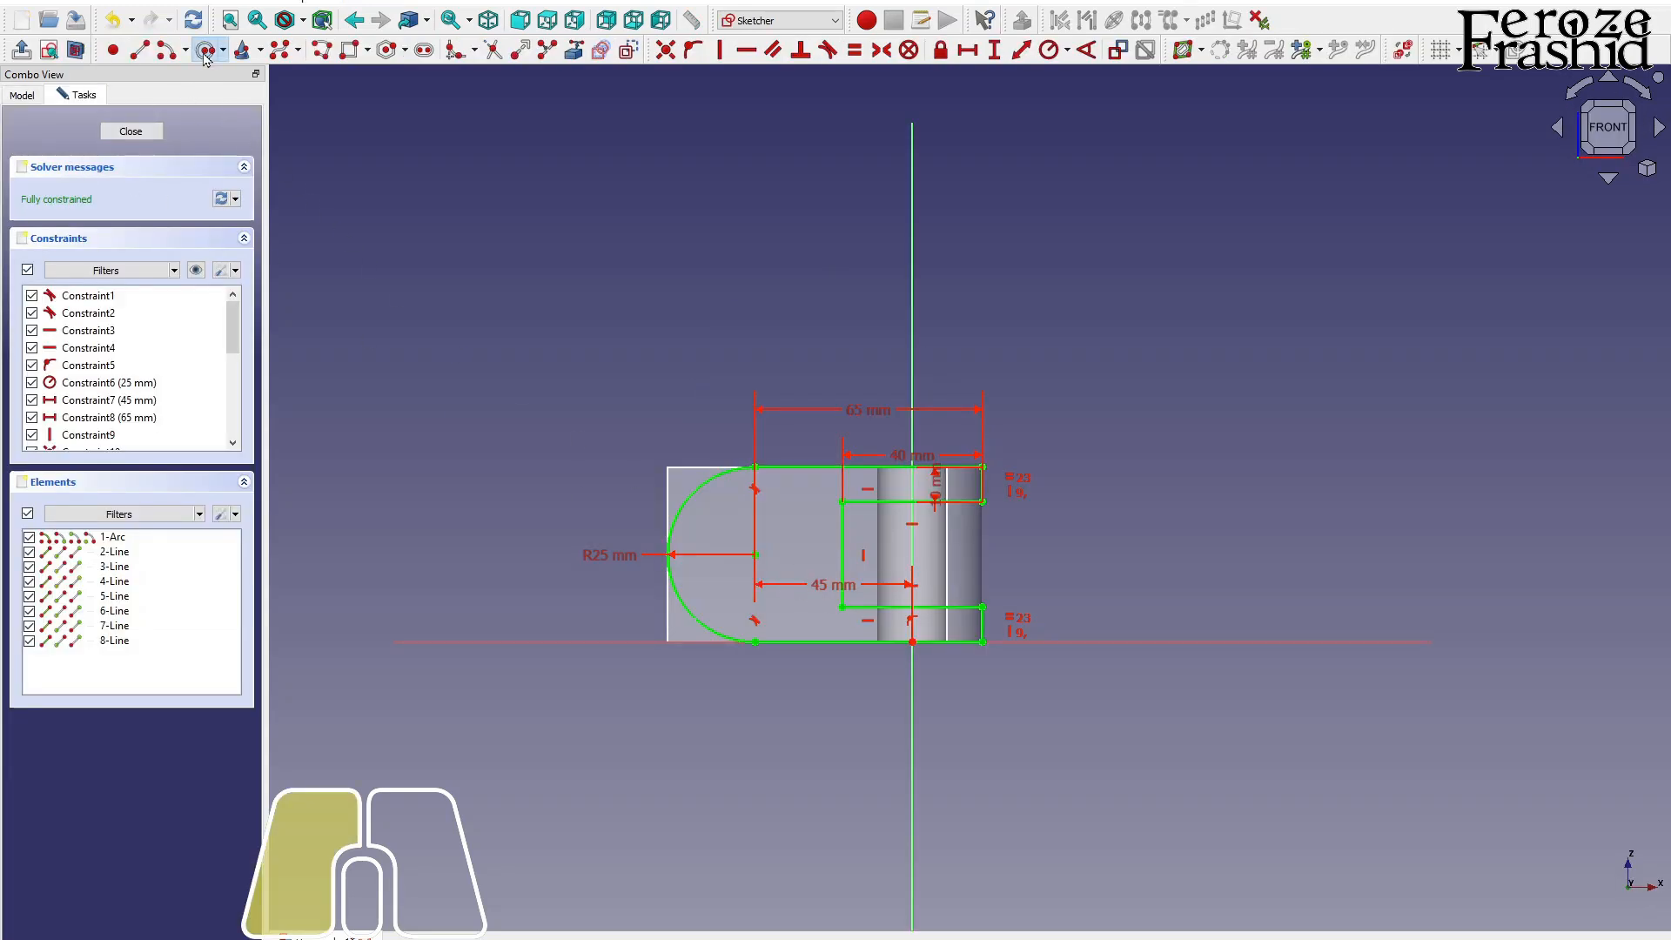
pyautogui.click(755, 555)
pyautogui.click(793, 535)
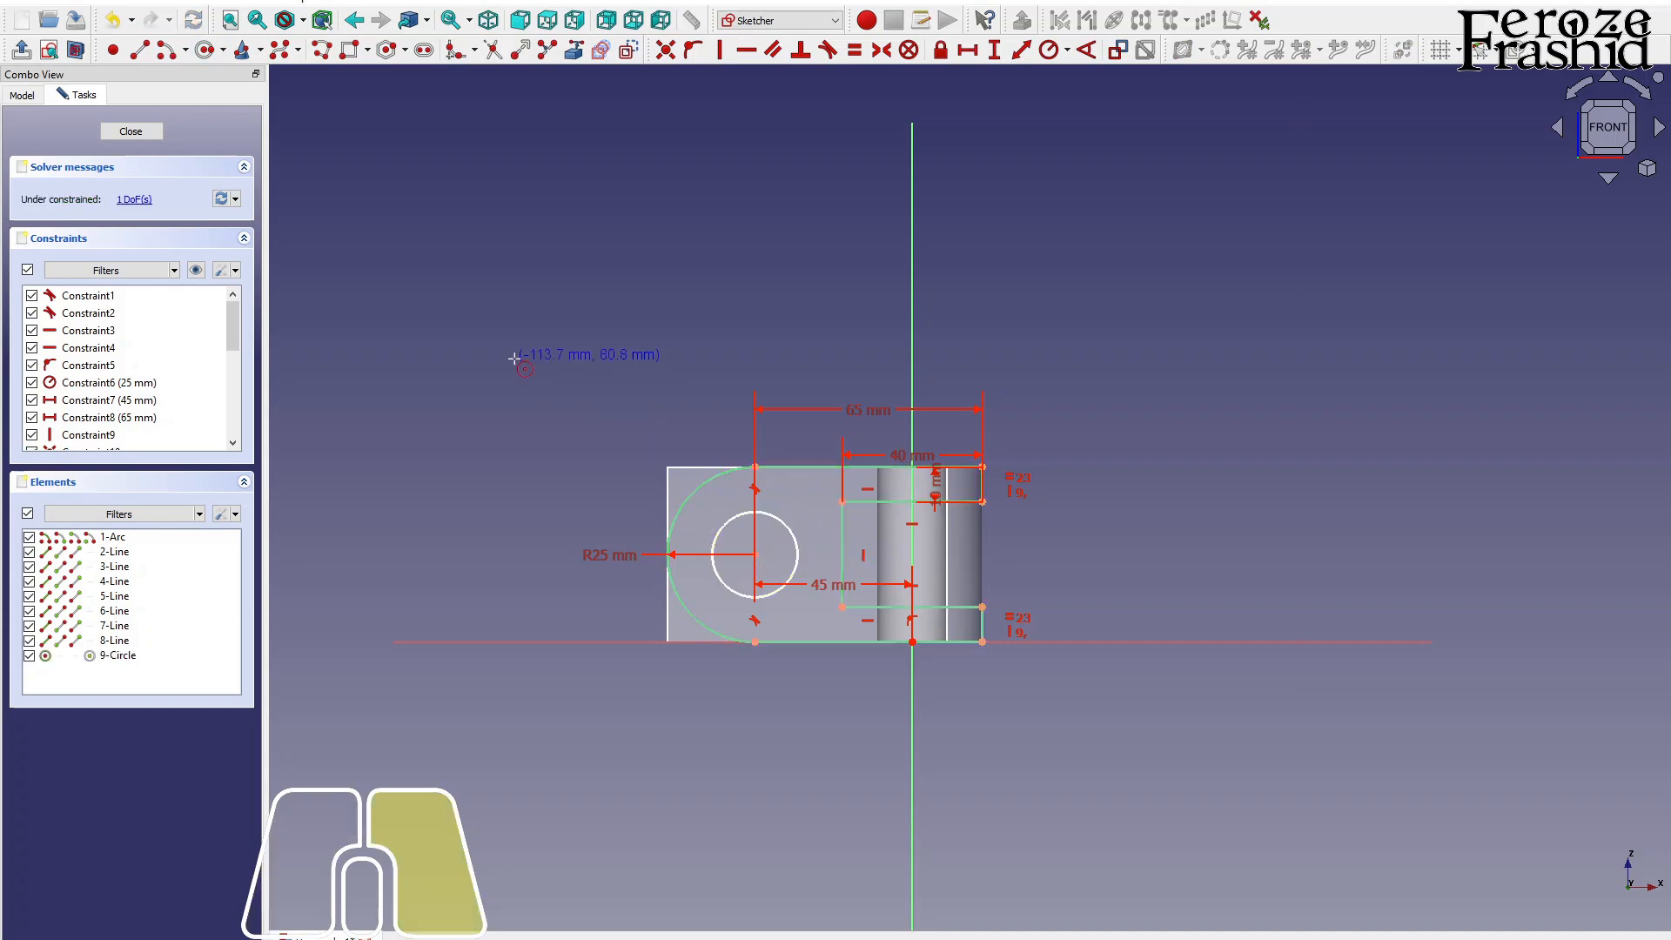
# - Show the reference drawing image again behind the open sketch
pyautogui.click(131, 131)
pyautogui.click(120, 132)
pyautogui.press('space')
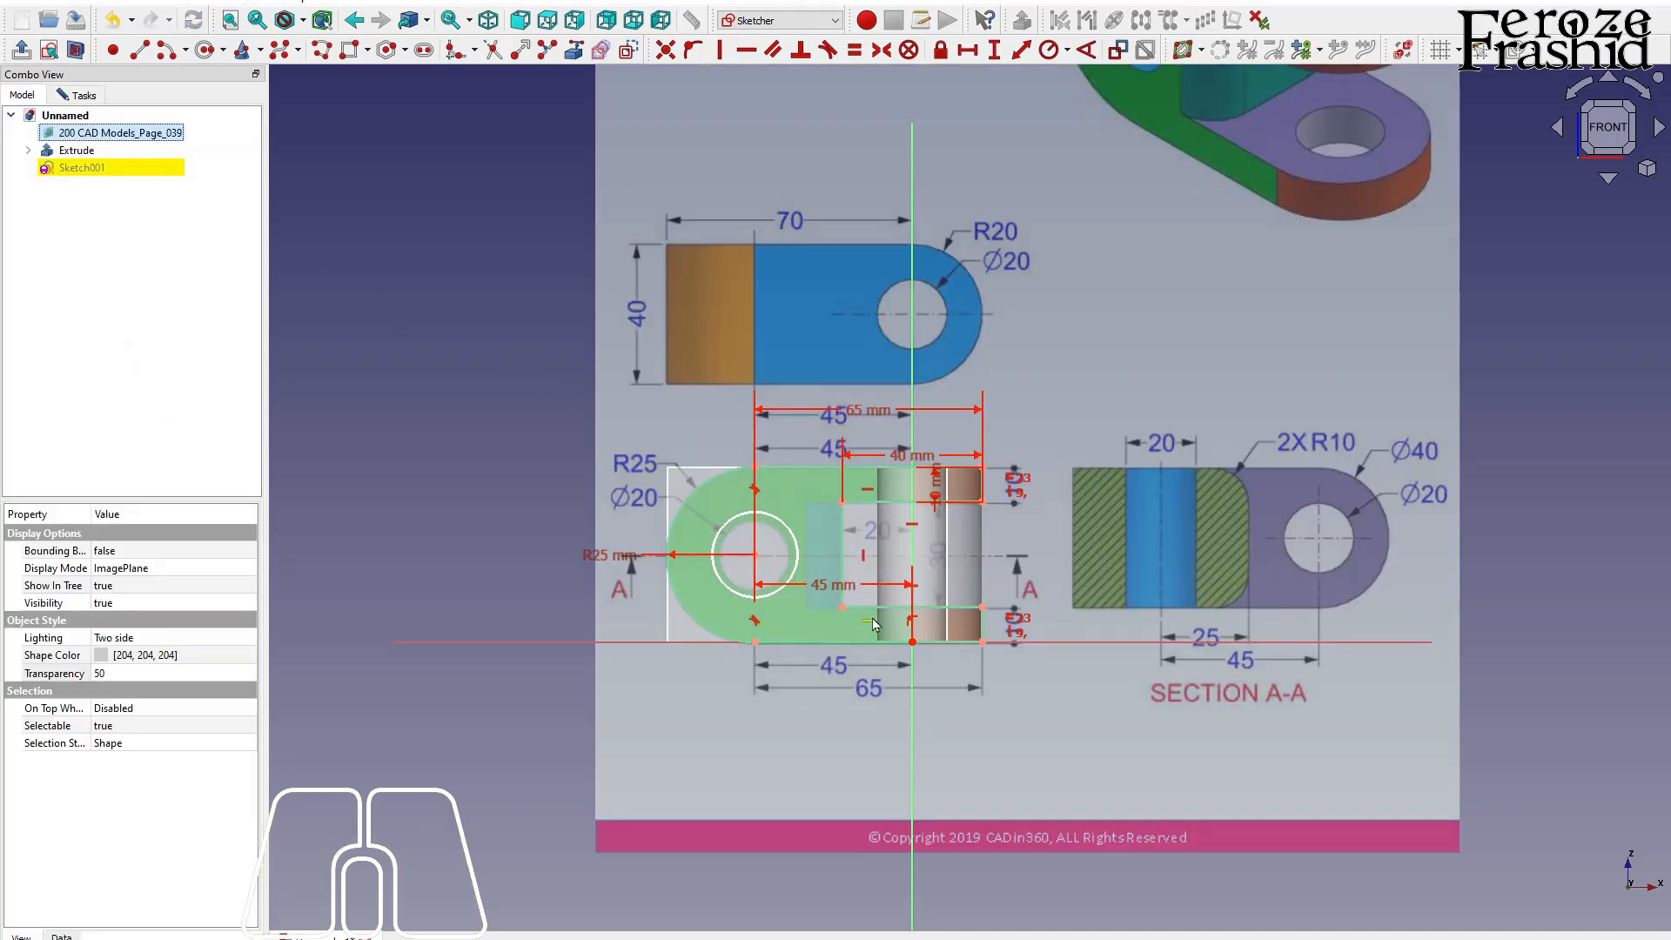
# - Constrain the radius of the circle inside the rounded end to 10 mm
pyautogui.scroll(3, 868, 596)
pyautogui.click(757, 528)
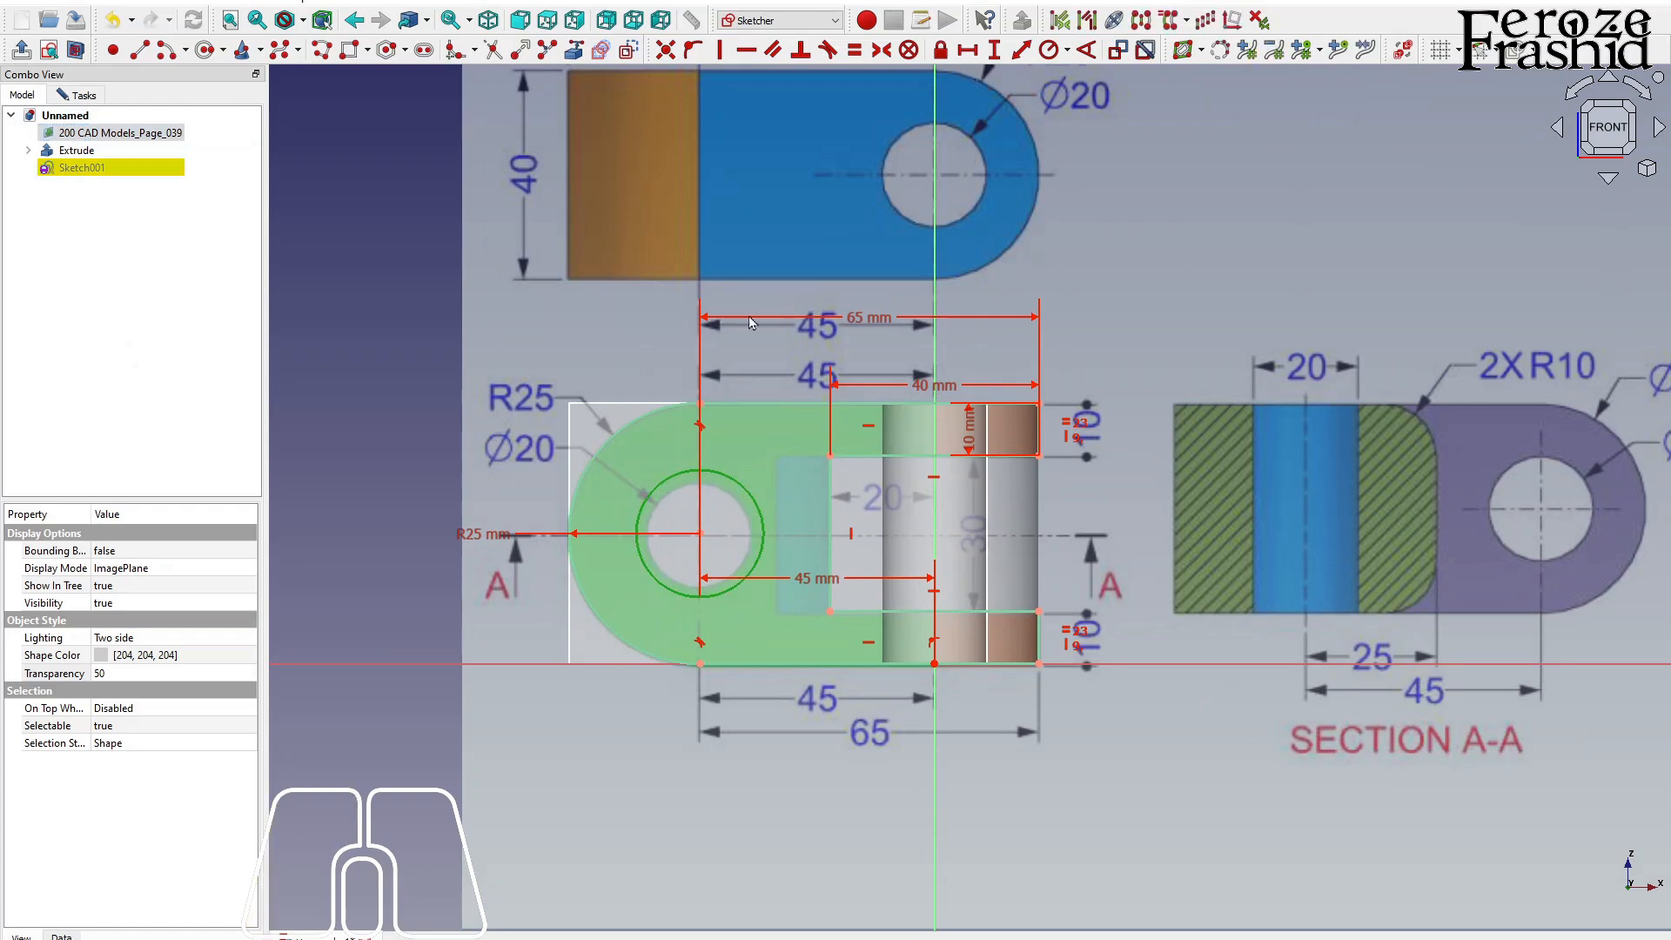
pyautogui.press('0')
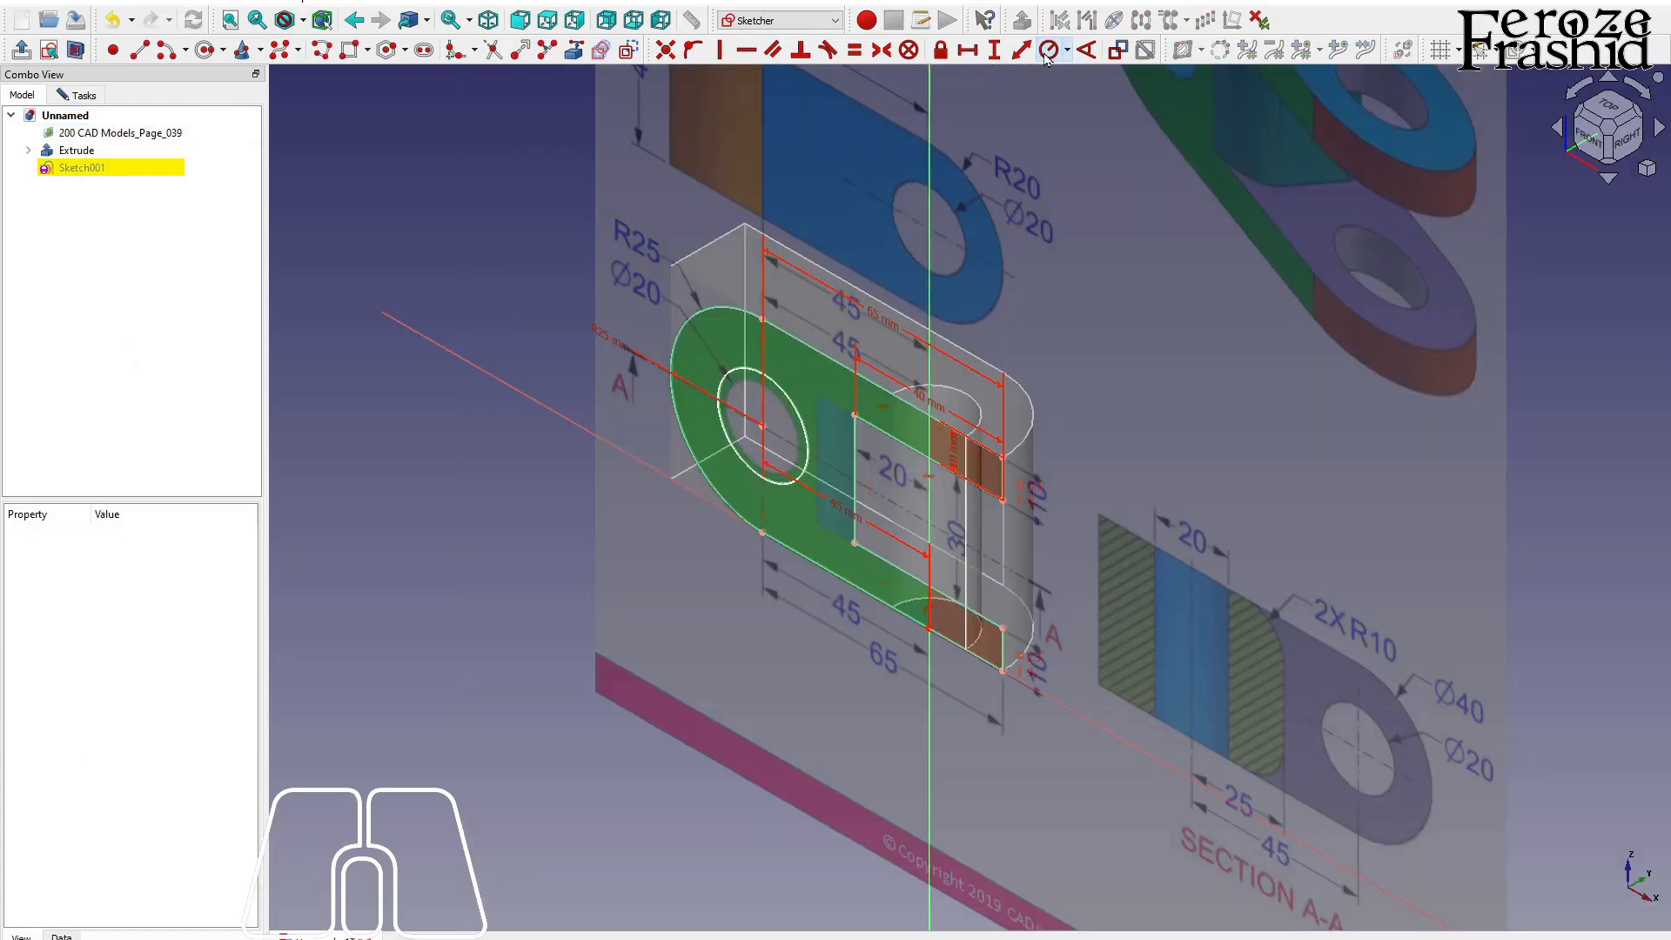
pyautogui.click(719, 388)
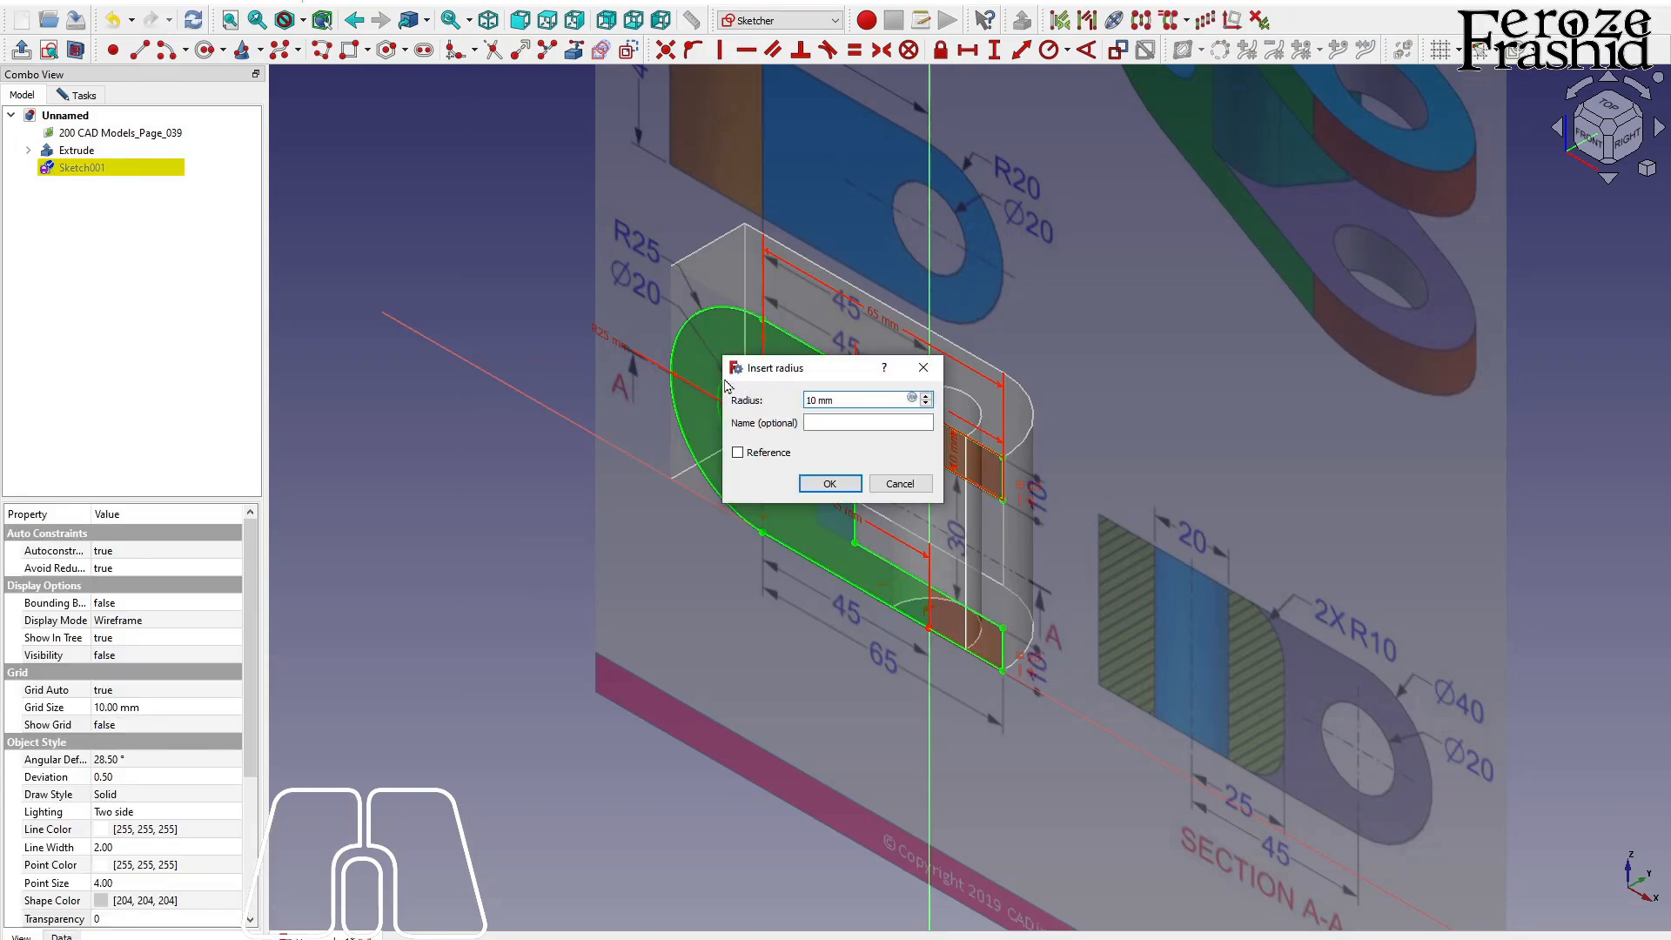
pyautogui.press('Return')
# - Finish editing the fork profile sketch and hide the 200 CAD Models_Page_039 reference image
pyautogui.moveTo(1044, 503); pyautogui.dragTo(1093, 440, button='middle')
pyautogui.click(140, 136)
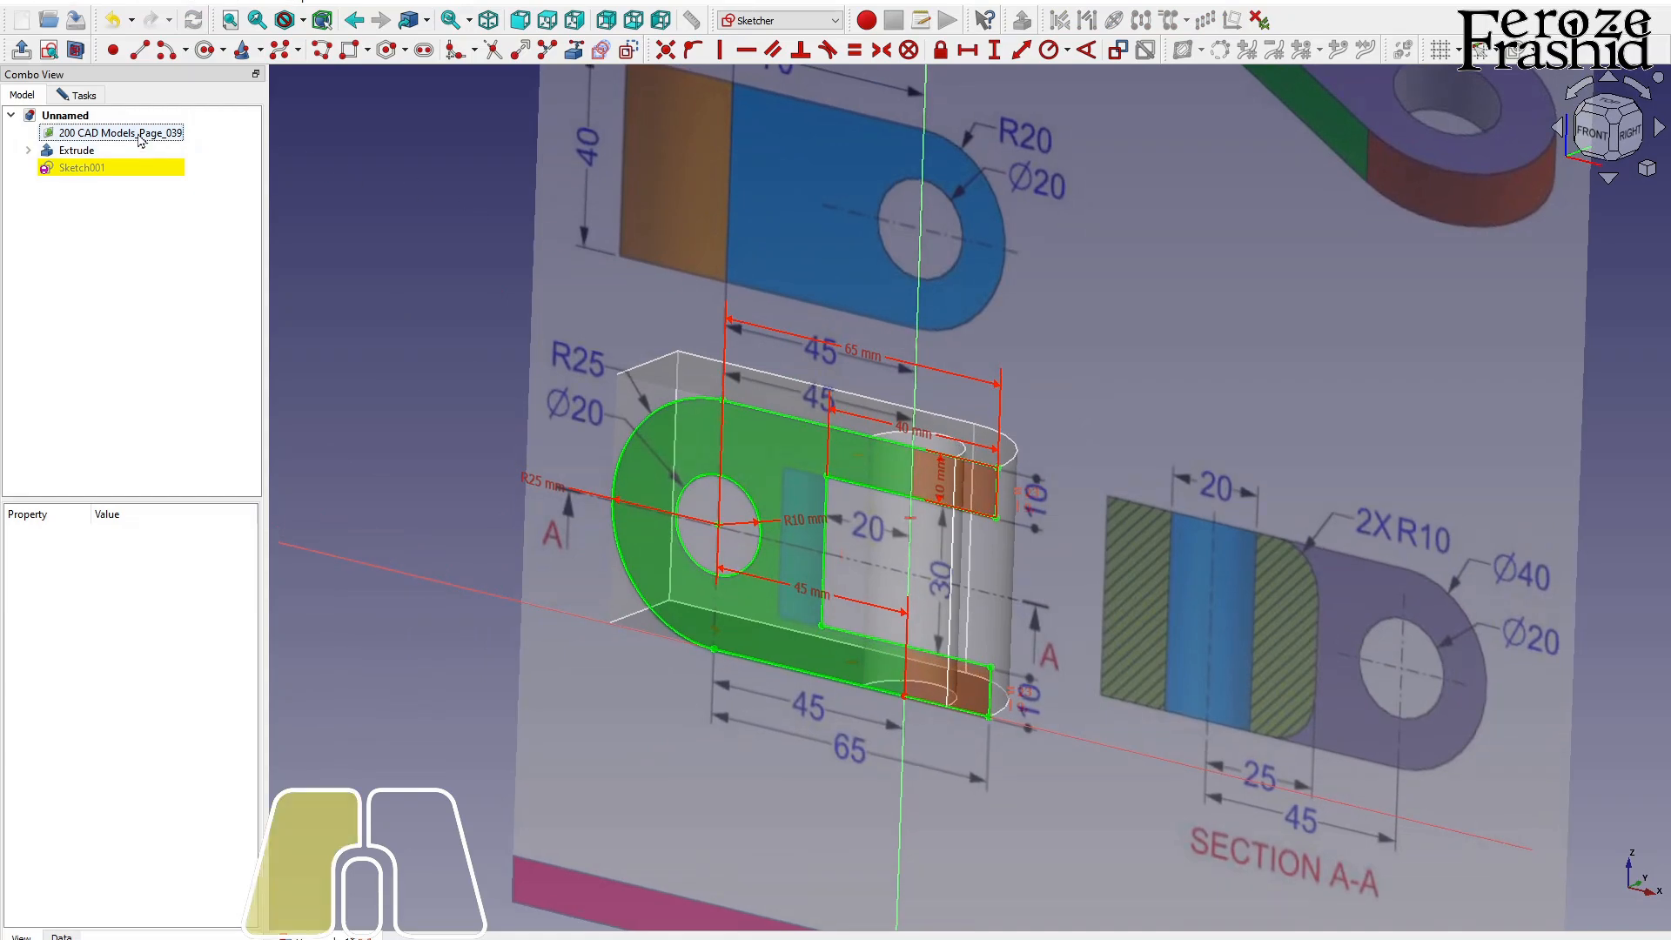
pyautogui.click(79, 95)
pyautogui.click(129, 133)
pyautogui.click(381, 313)
pyautogui.click(1138, 548)
pyautogui.press('space')
pyautogui.moveTo(1131, 534); pyautogui.dragTo(849, 505, button='middle')
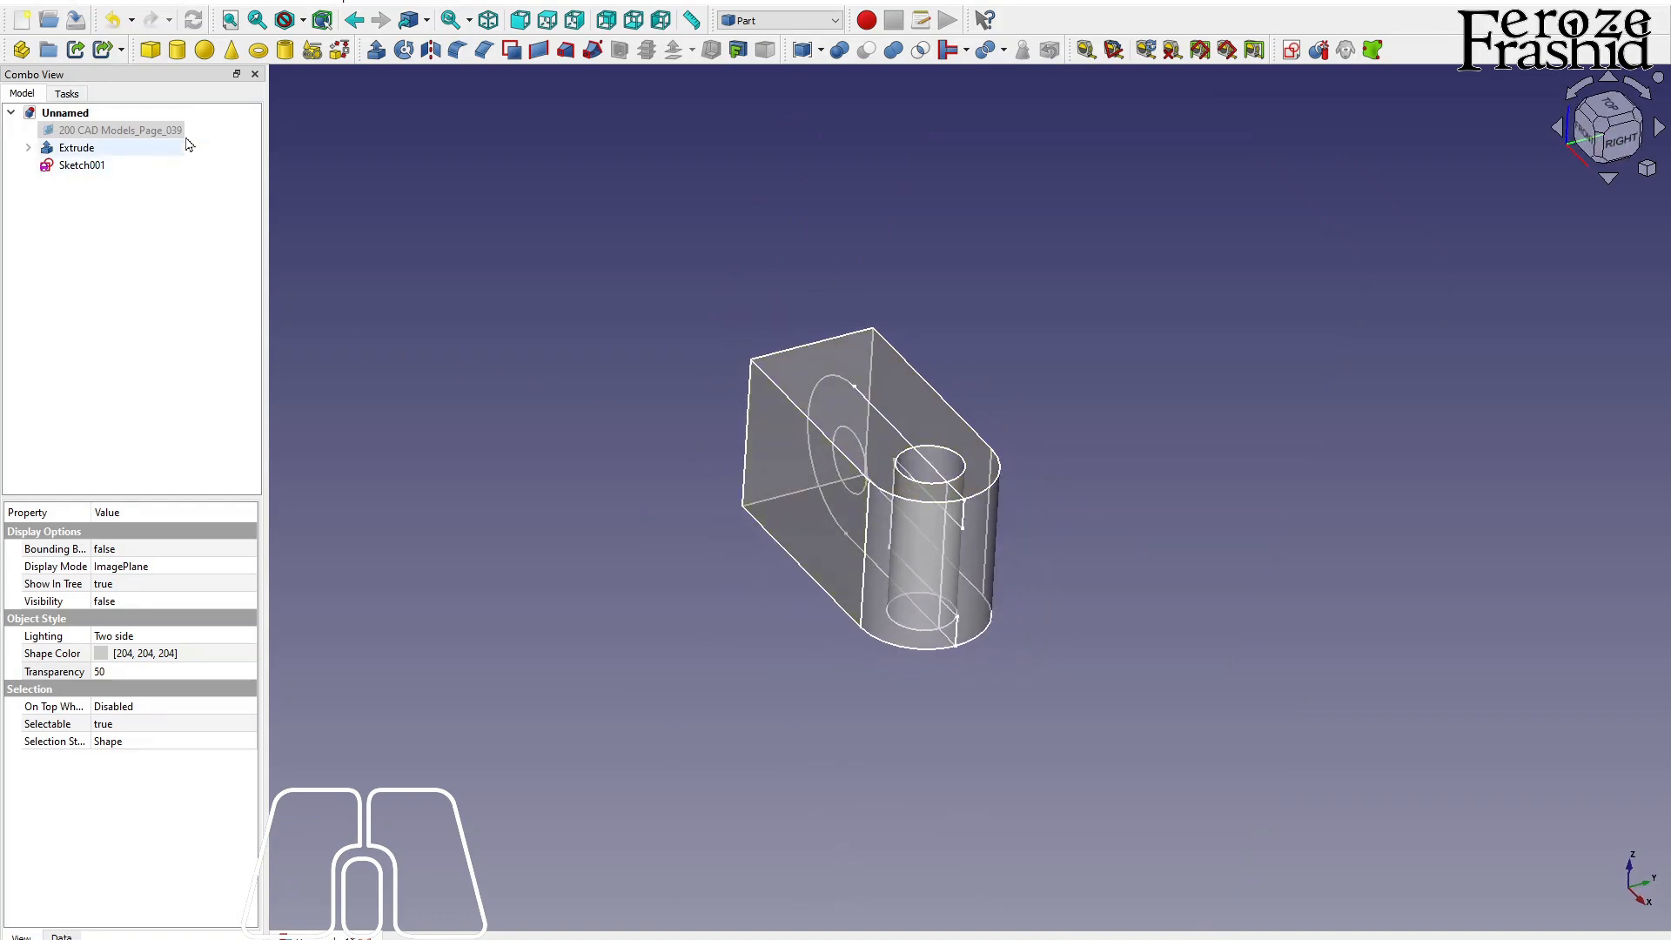
# - Extrude Sketch001 symmetrically along its normal by 60 mm as a solid
pyautogui.click(116, 166)
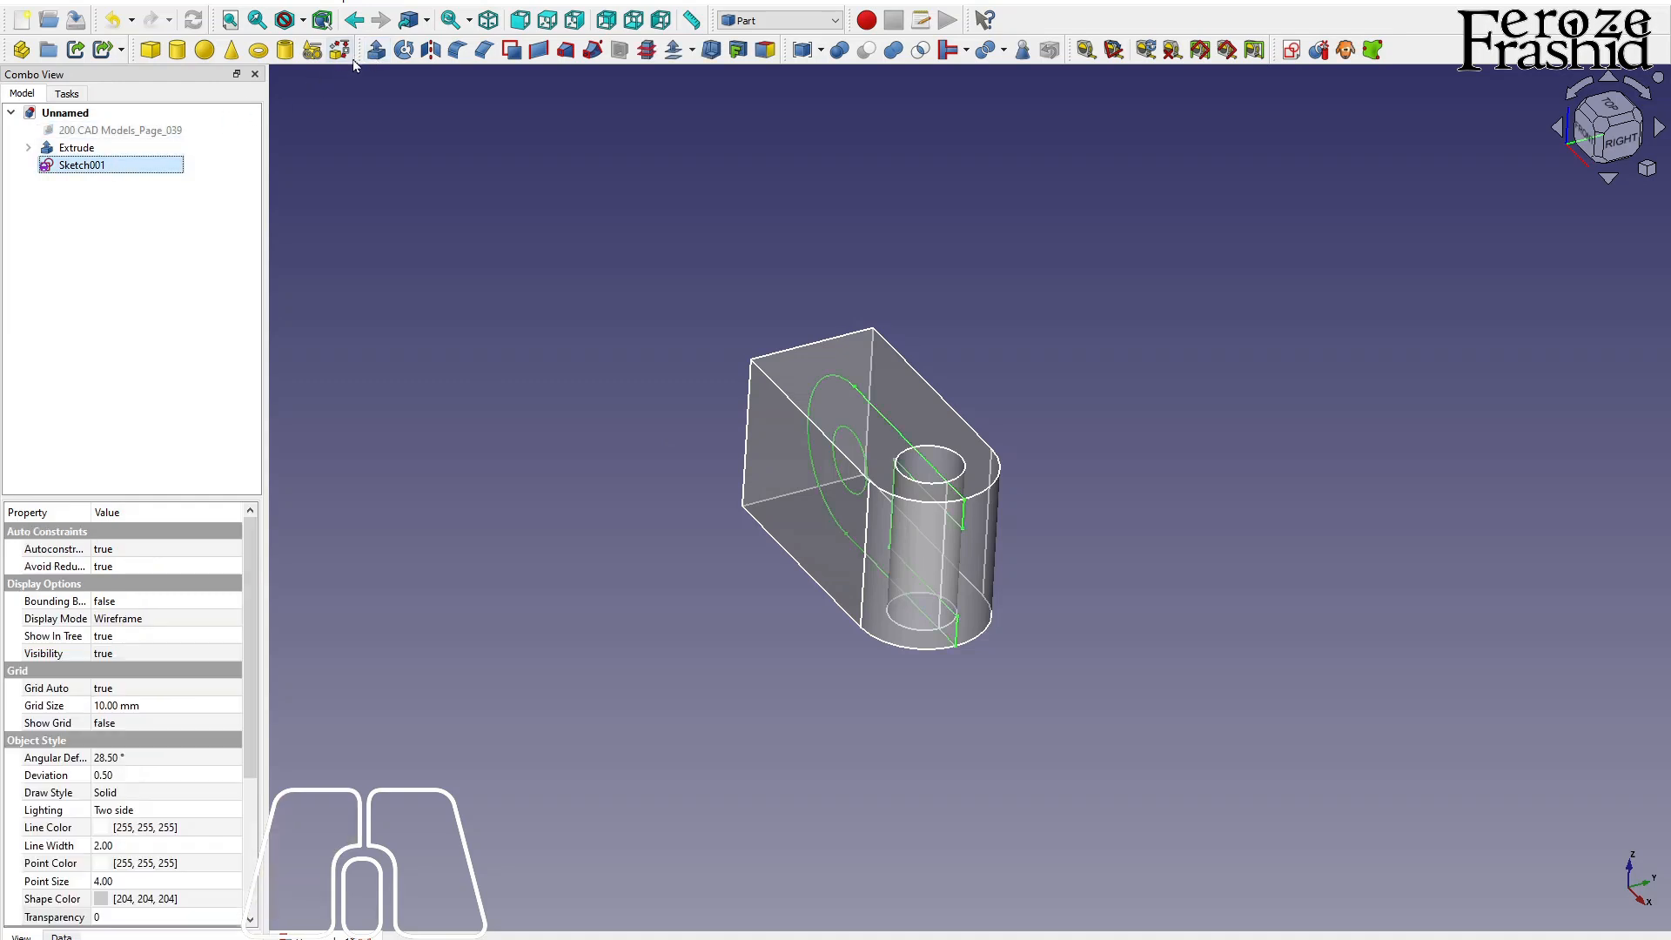
pyautogui.click(376, 50)
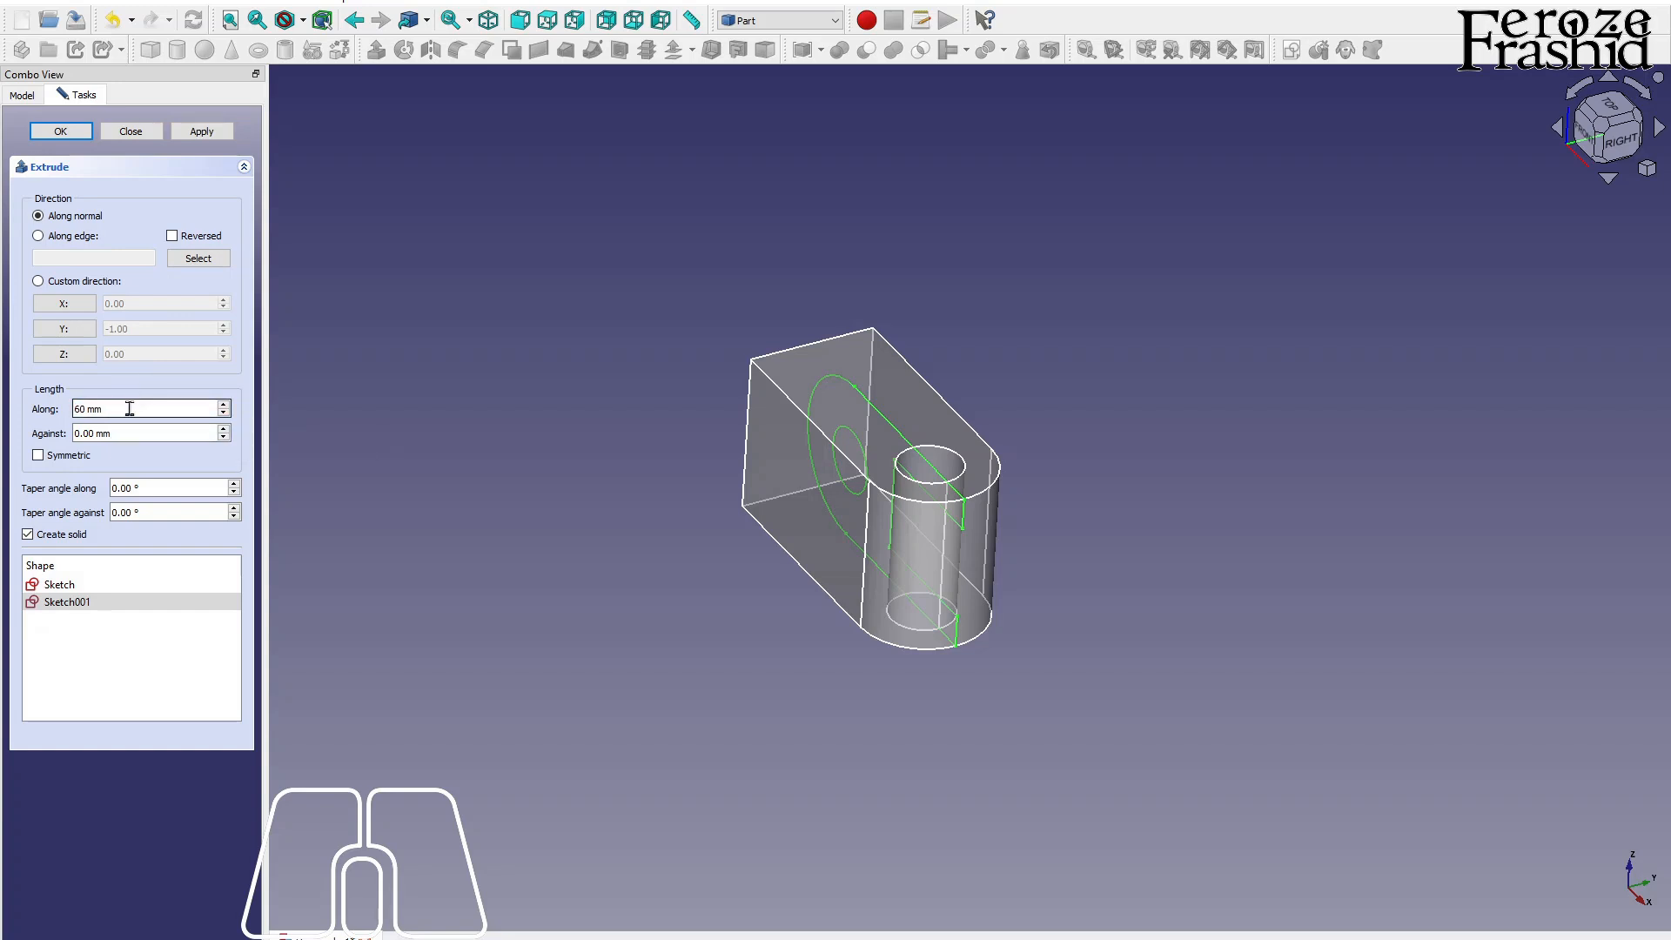
pyautogui.click(80, 456)
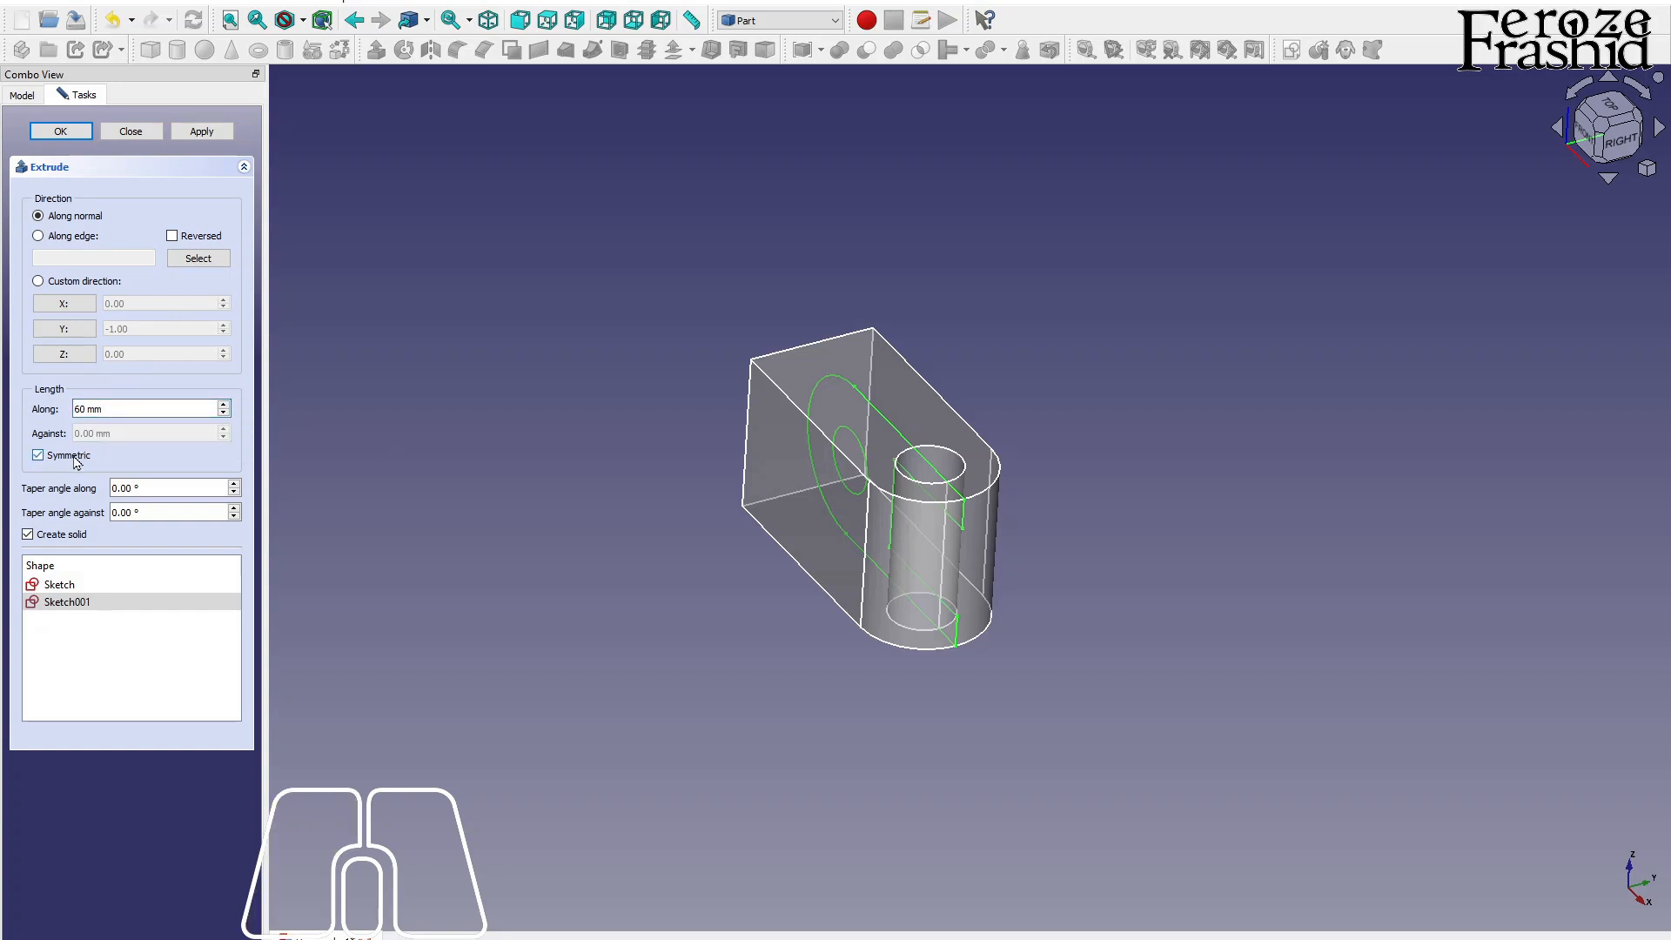
pyautogui.click(201, 131)
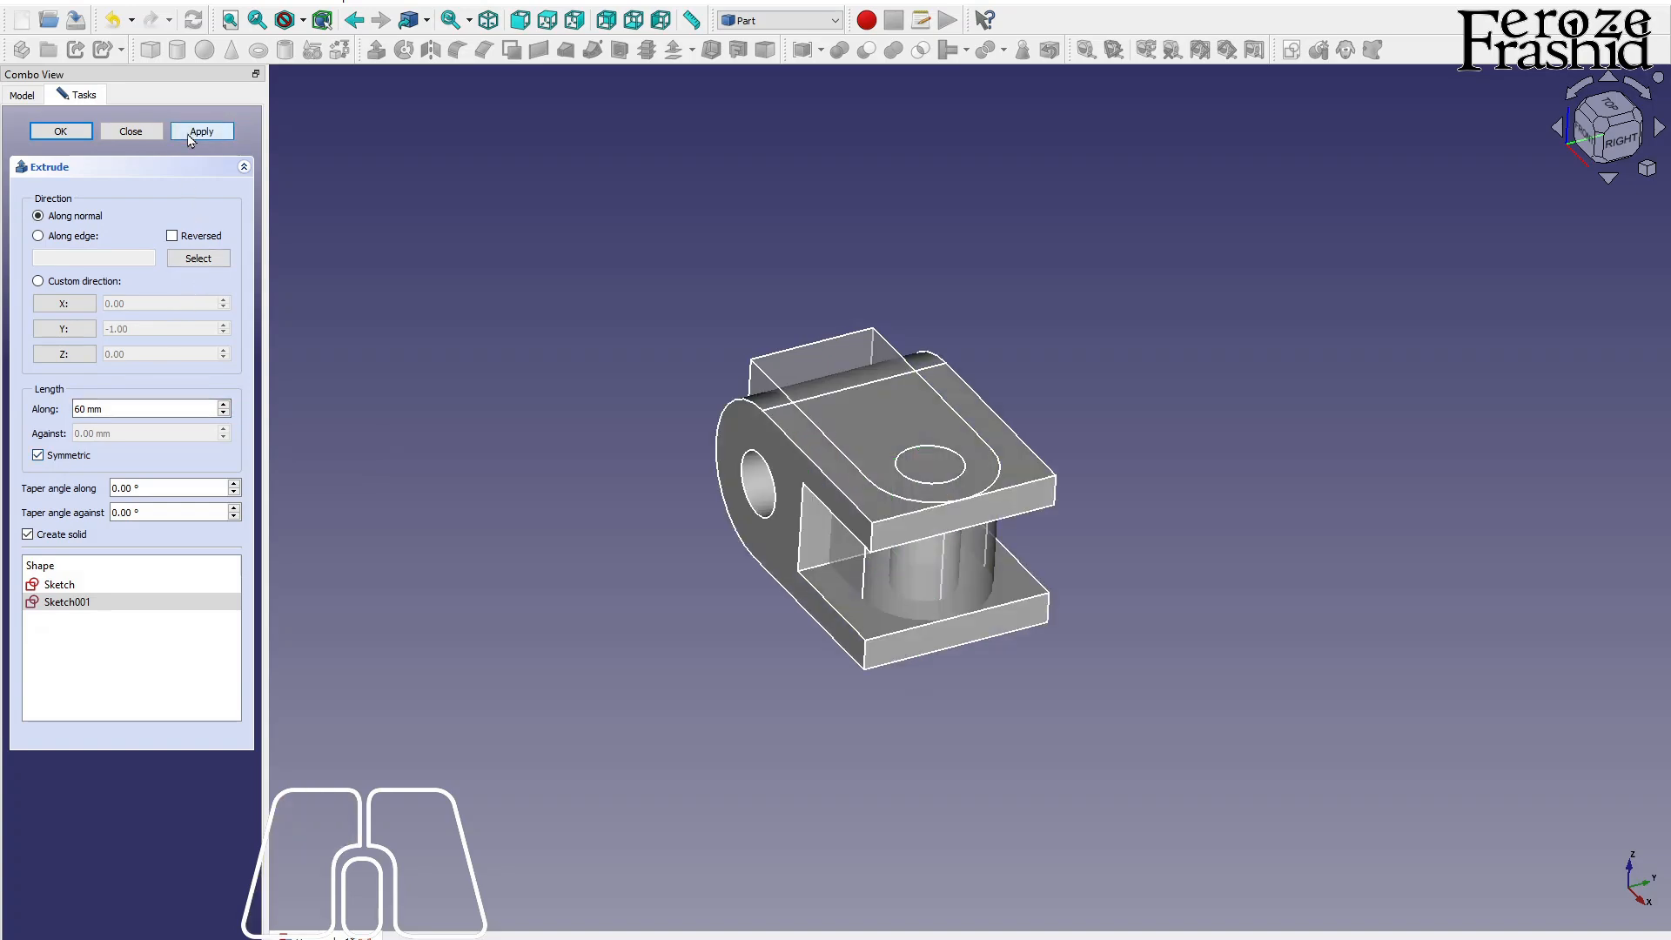
pyautogui.click(137, 135)
# - Set the transparency of the first extruded block to 0 so that it displays opaque
pyautogui.moveTo(897, 487)
pyautogui.mouseDown(button='middle')
pyautogui.moveTo(1178, 470)
pyautogui.moveTo(1158, 601)
pyautogui.moveTo(1015, 560)
pyautogui.moveTo(870, 488)
pyautogui.mouseUp(button='middle')
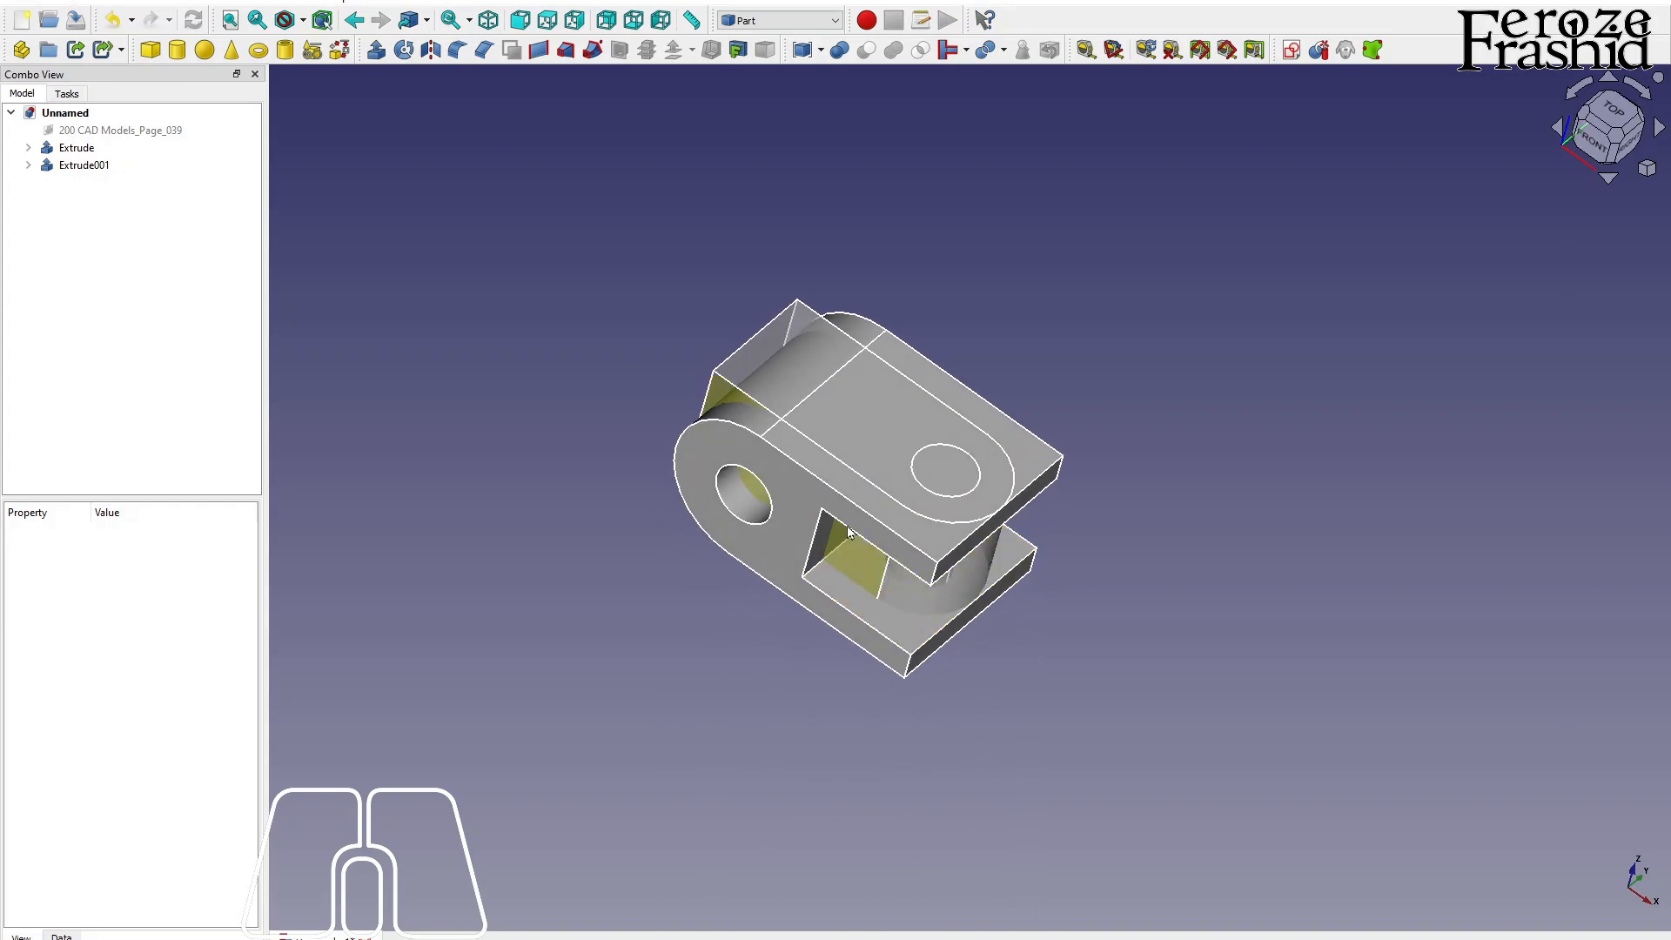
pyautogui.click(729, 375)
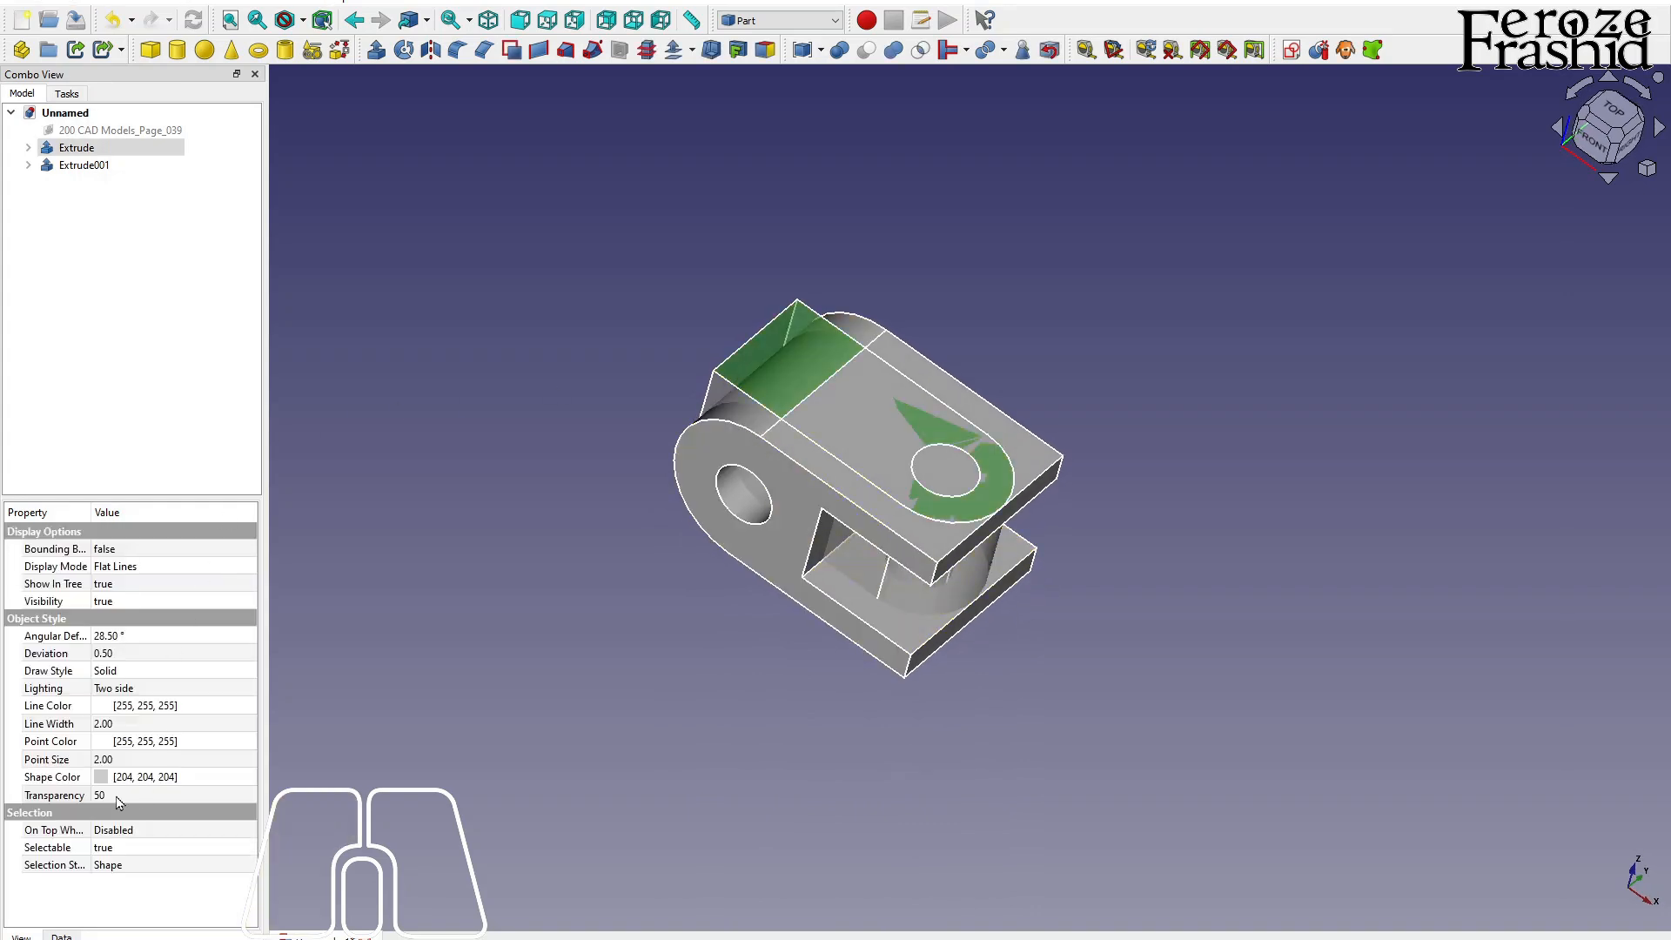
pyautogui.click(110, 796)
pyautogui.write('0')
pyautogui.press('Return')
pyautogui.click(432, 745)
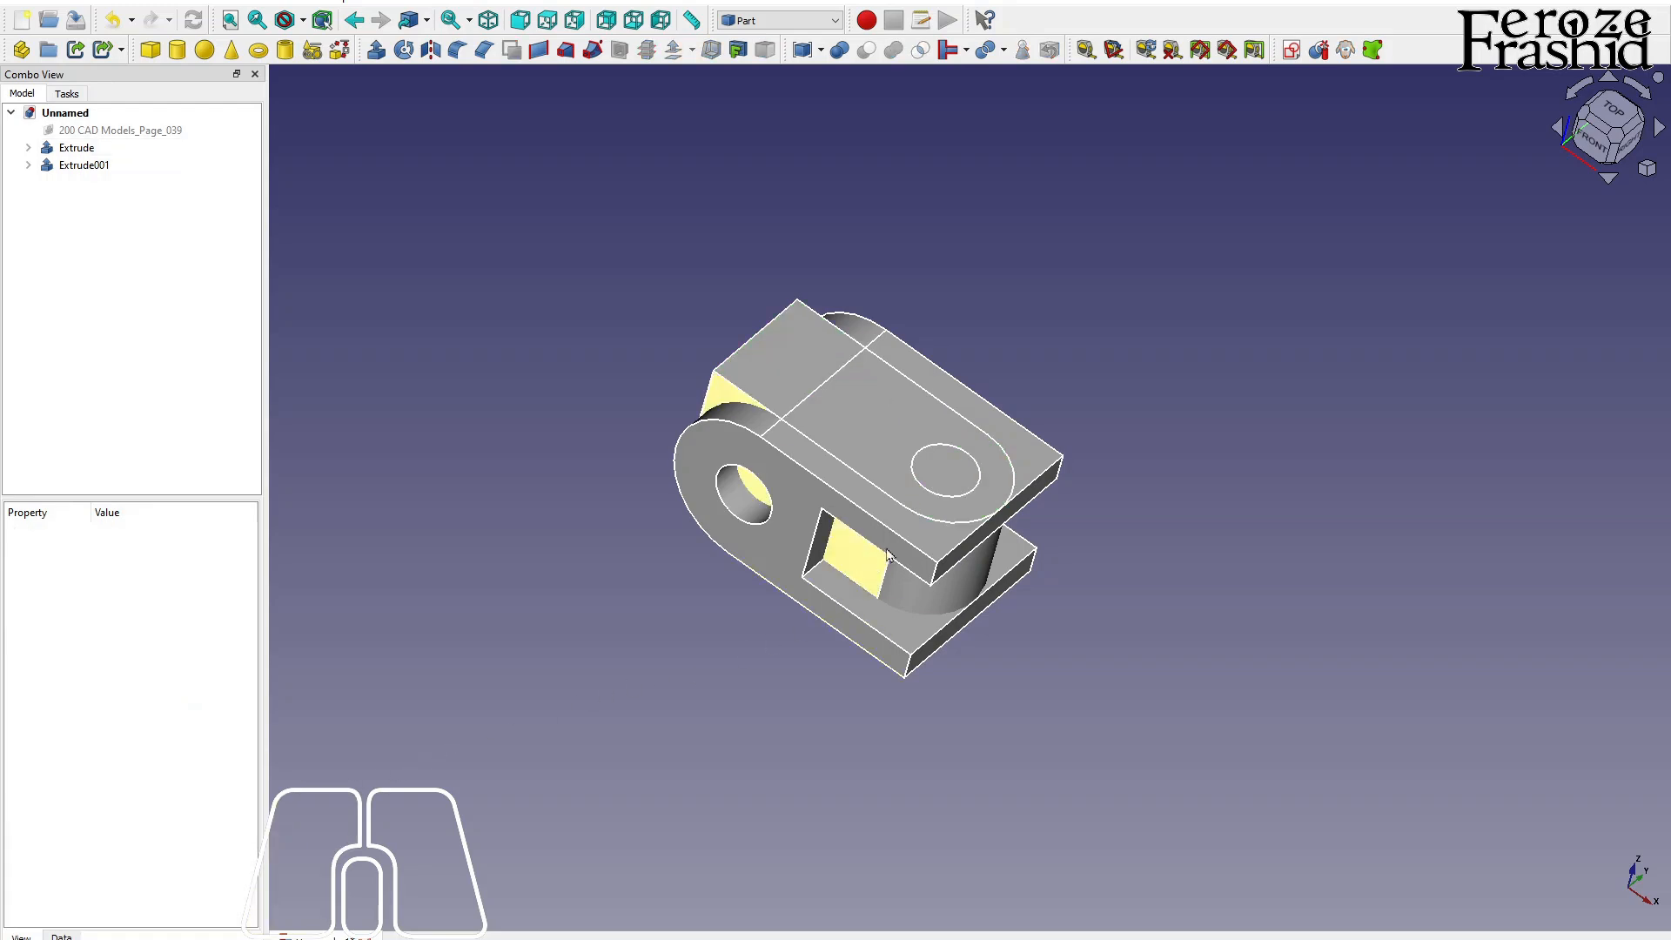
pyautogui.moveTo(901, 431); pyautogui.dragTo(831, 447, button='middle')
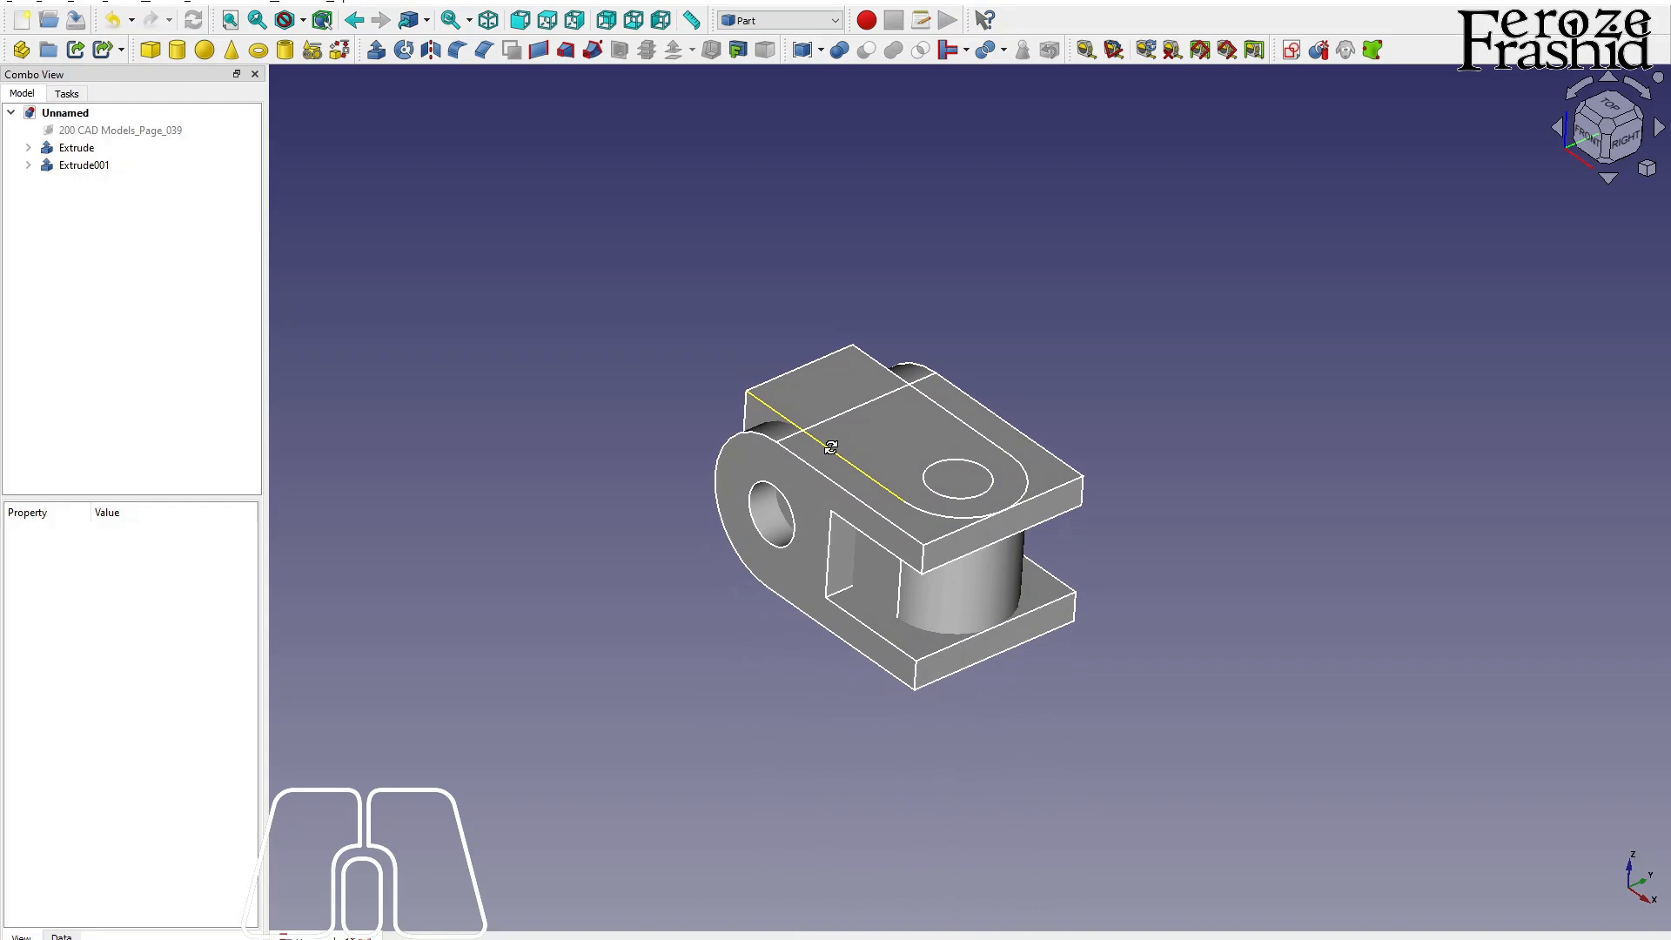
# - Set the transparency of both Extrude and Extrude001 to 50 to see through the overlapping solids
pyautogui.click(822, 408)
pyautogui.click(111, 794)
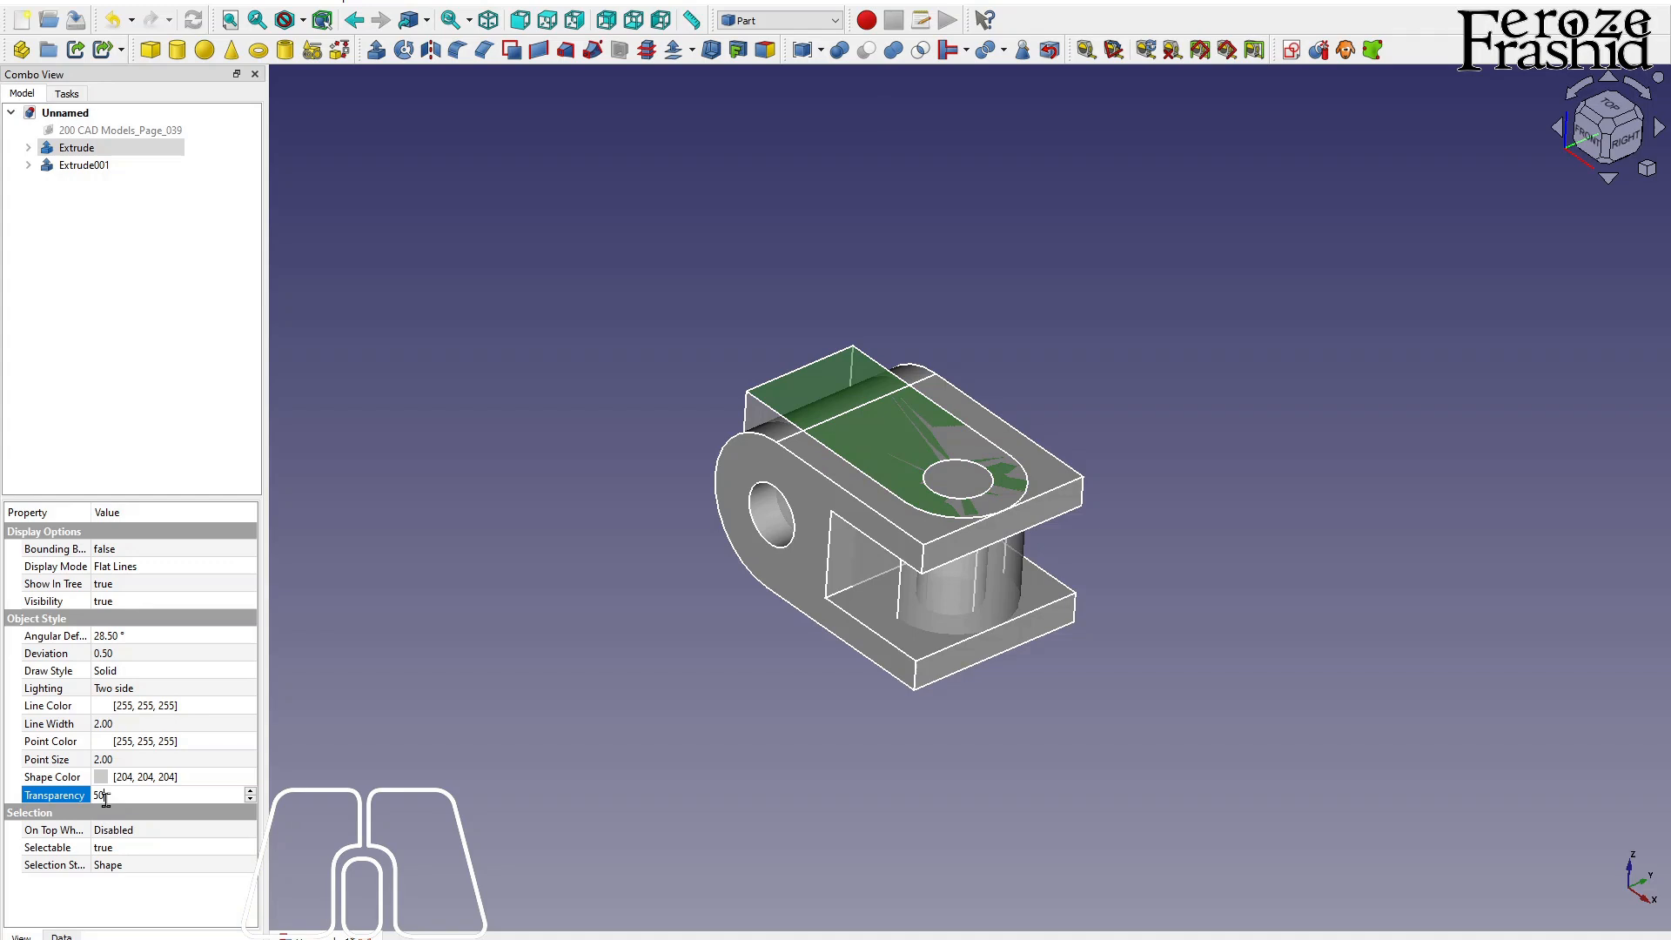
pyautogui.click(698, 605)
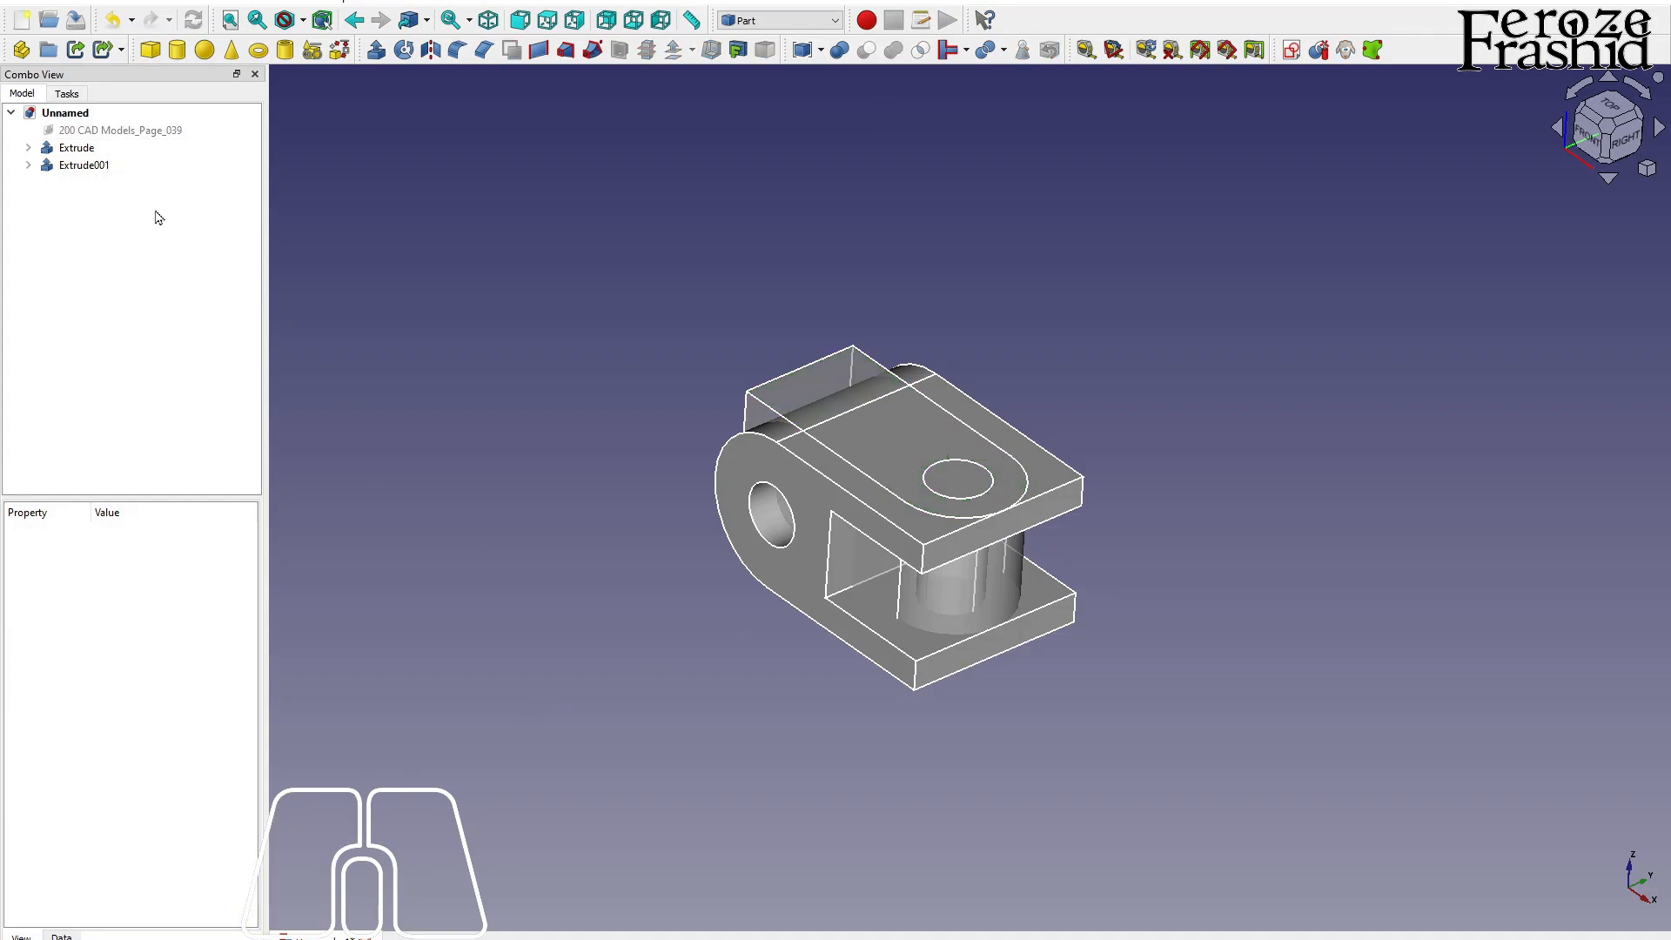
pyautogui.click(84, 165)
pyautogui.click(616, 507)
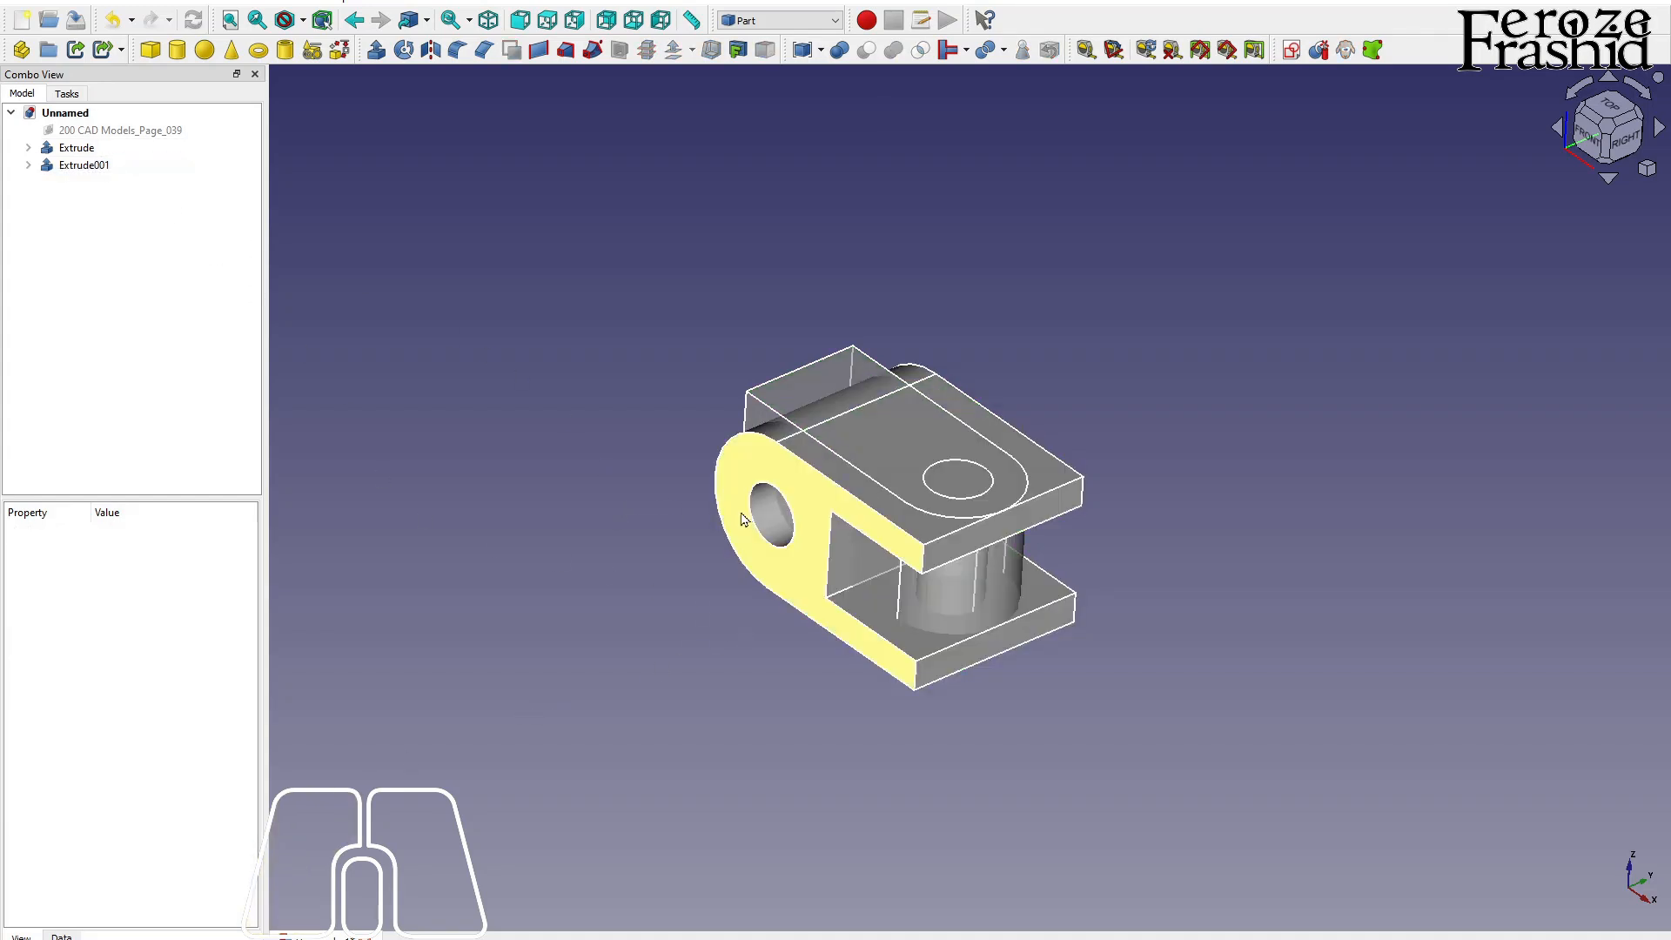
pyautogui.click(796, 410)
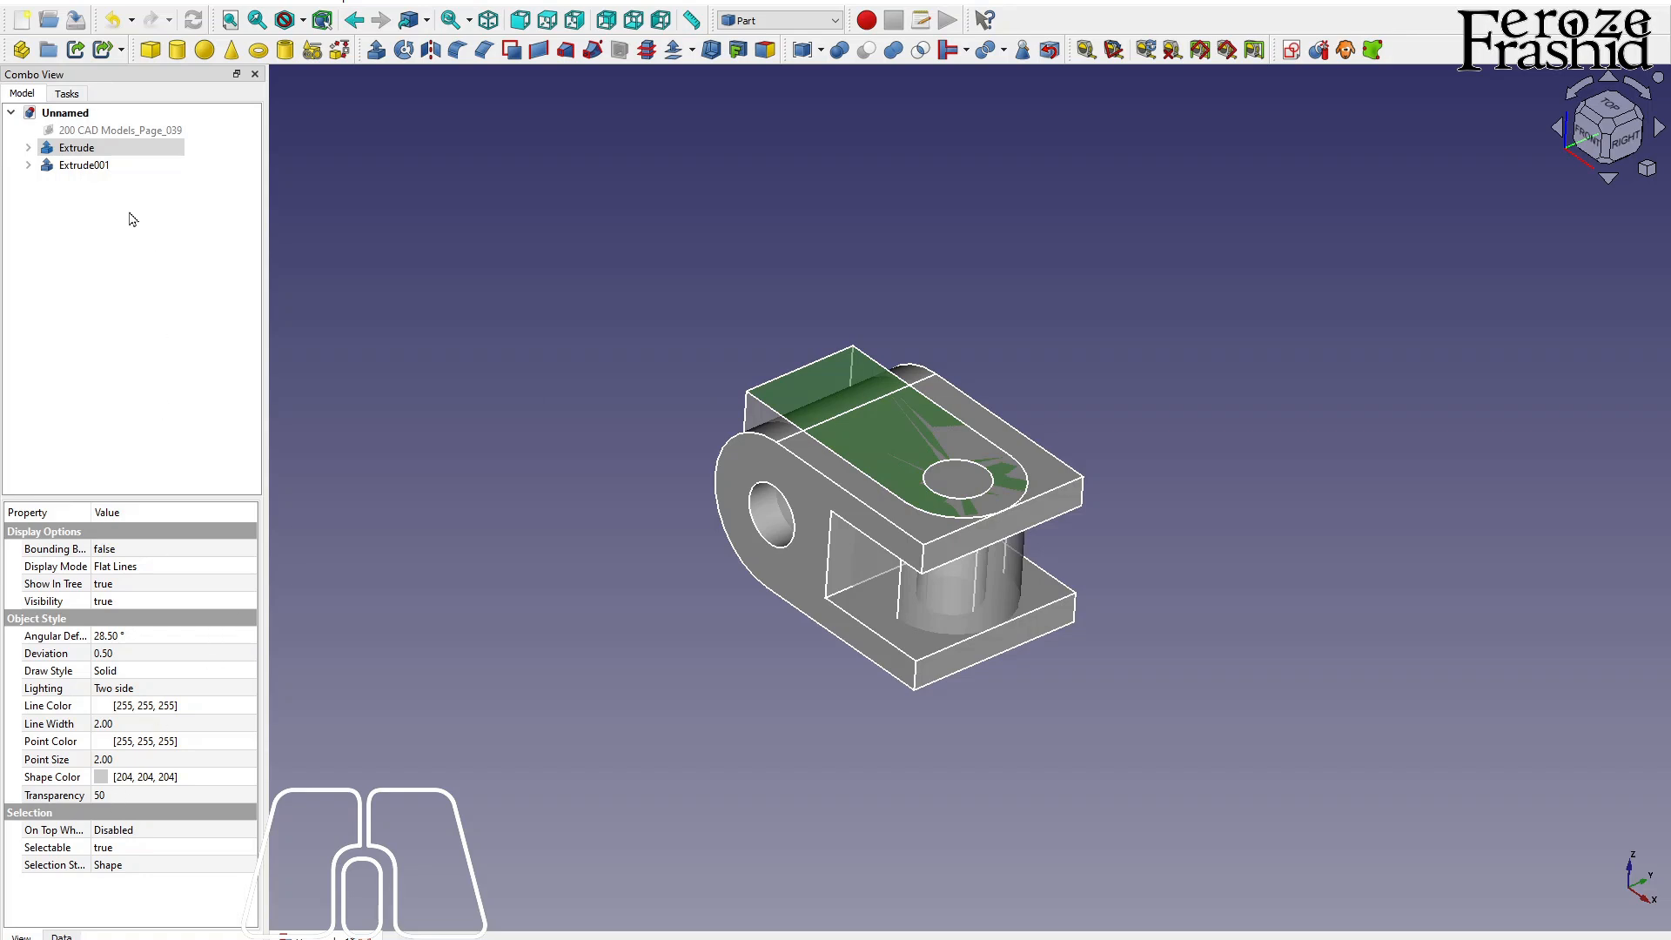
pyautogui.click(101, 170)
pyautogui.click(118, 796)
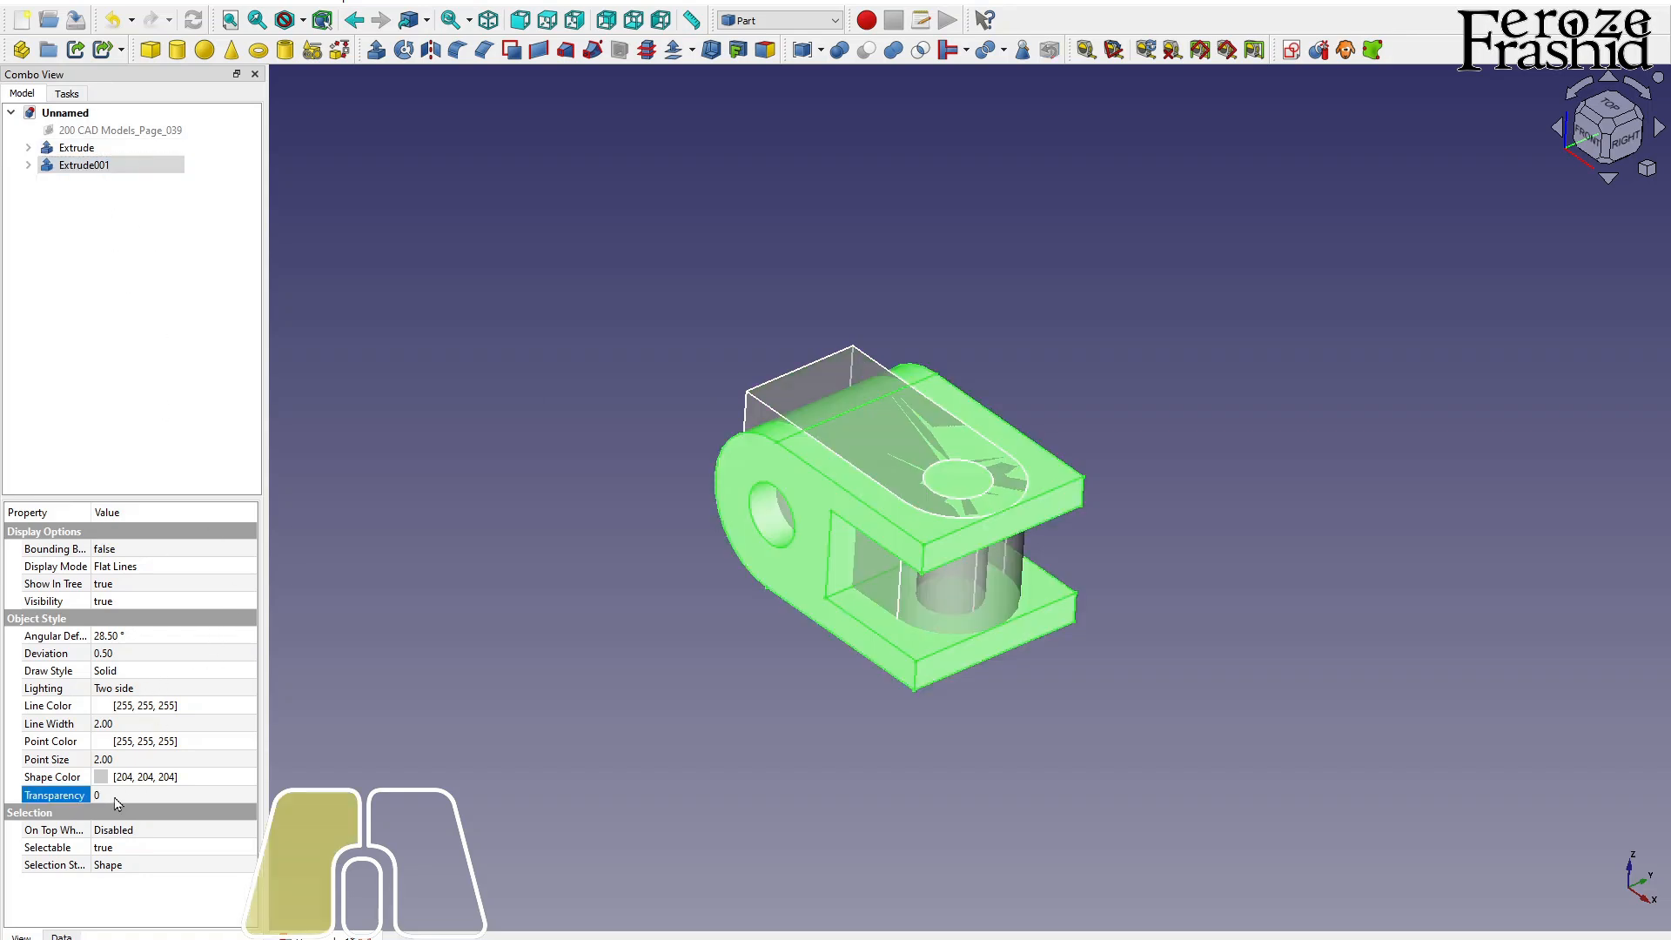
pyautogui.write('50')
pyautogui.press('Return')
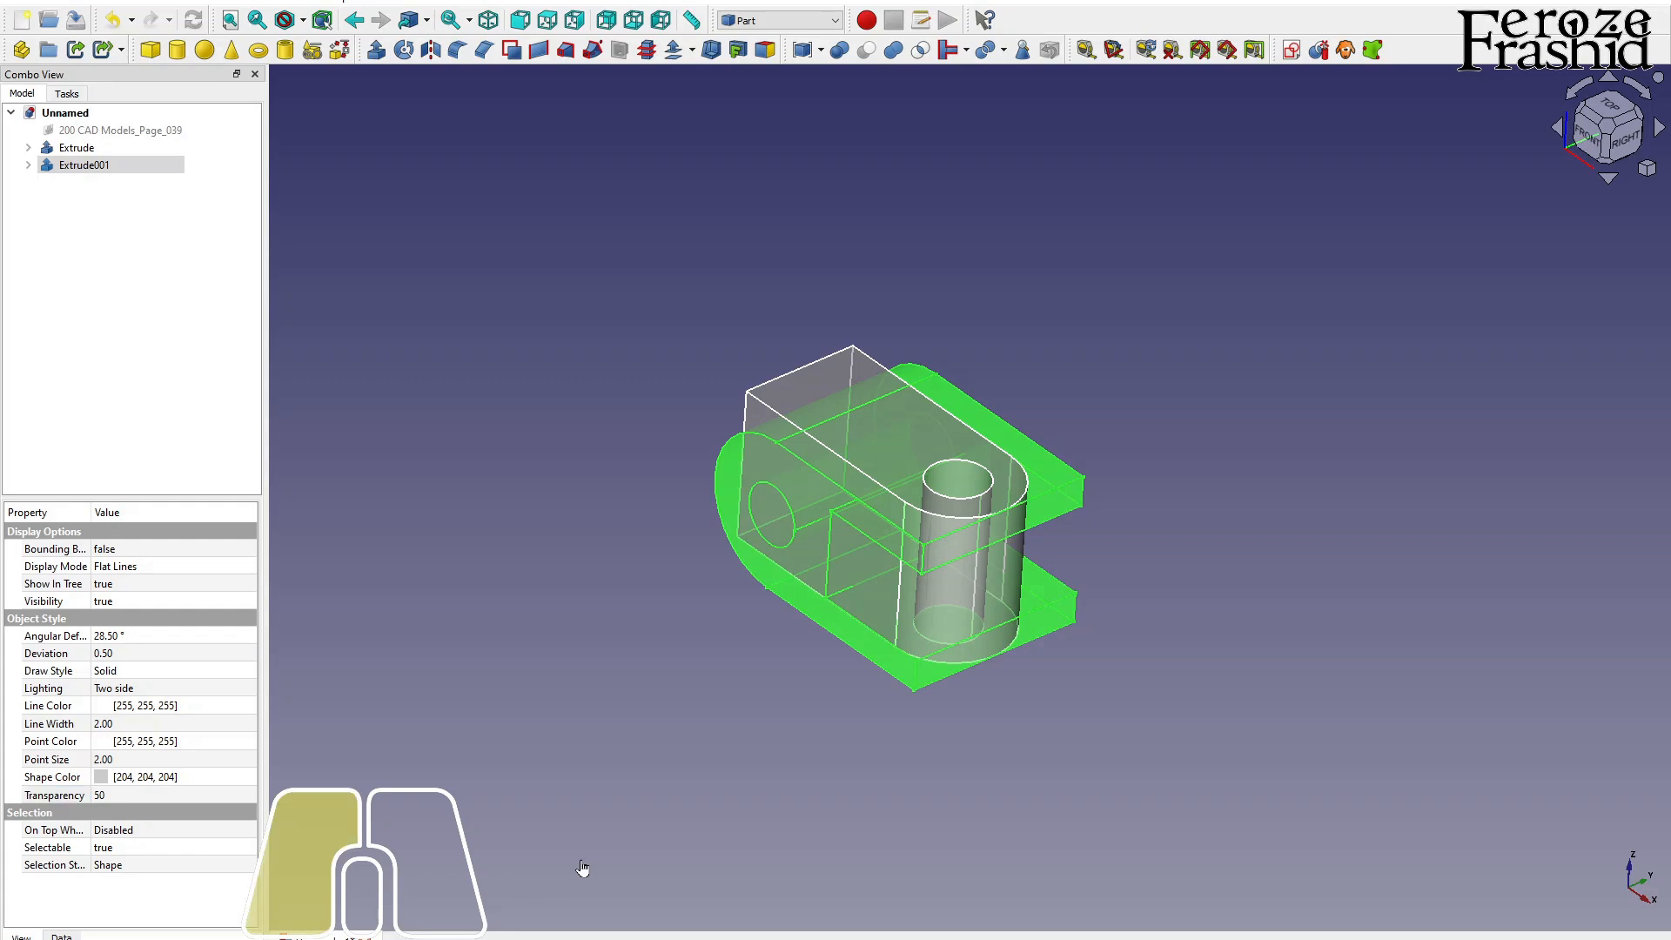
pyautogui.click(873, 745)
pyautogui.moveTo(972, 575); pyautogui.dragTo(966, 534, button='middle')
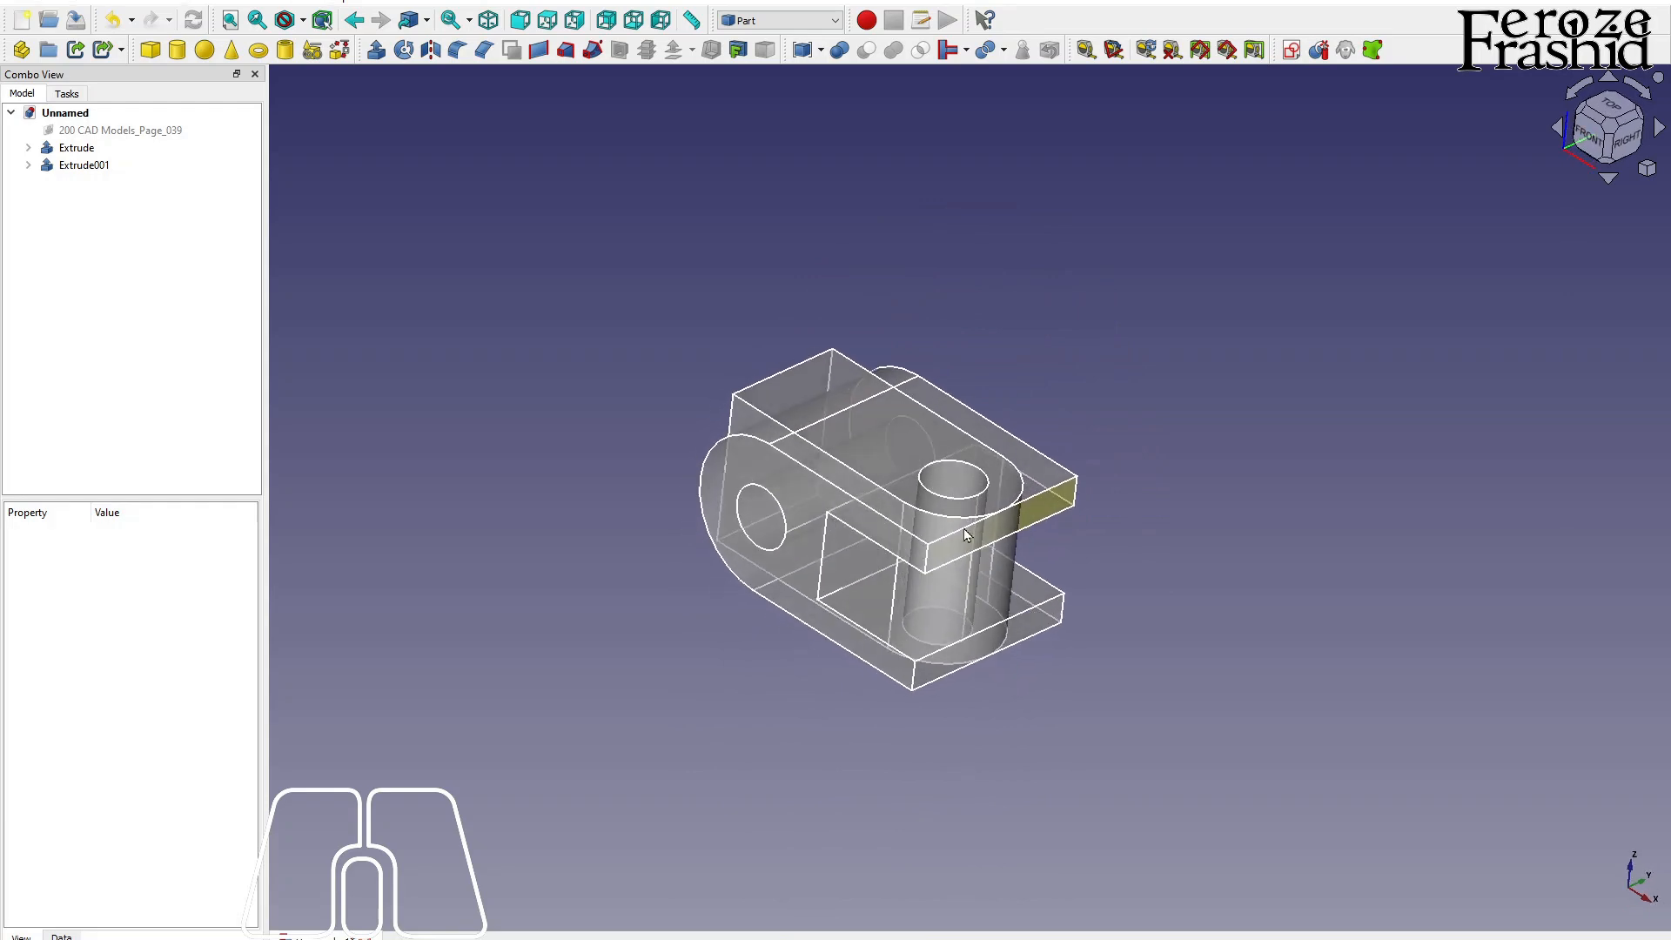
# - Set the transparency of Extrude001 and Extrude back to 0 so that both solids display opaque
pyautogui.click(84, 165)
pyautogui.click(137, 795)
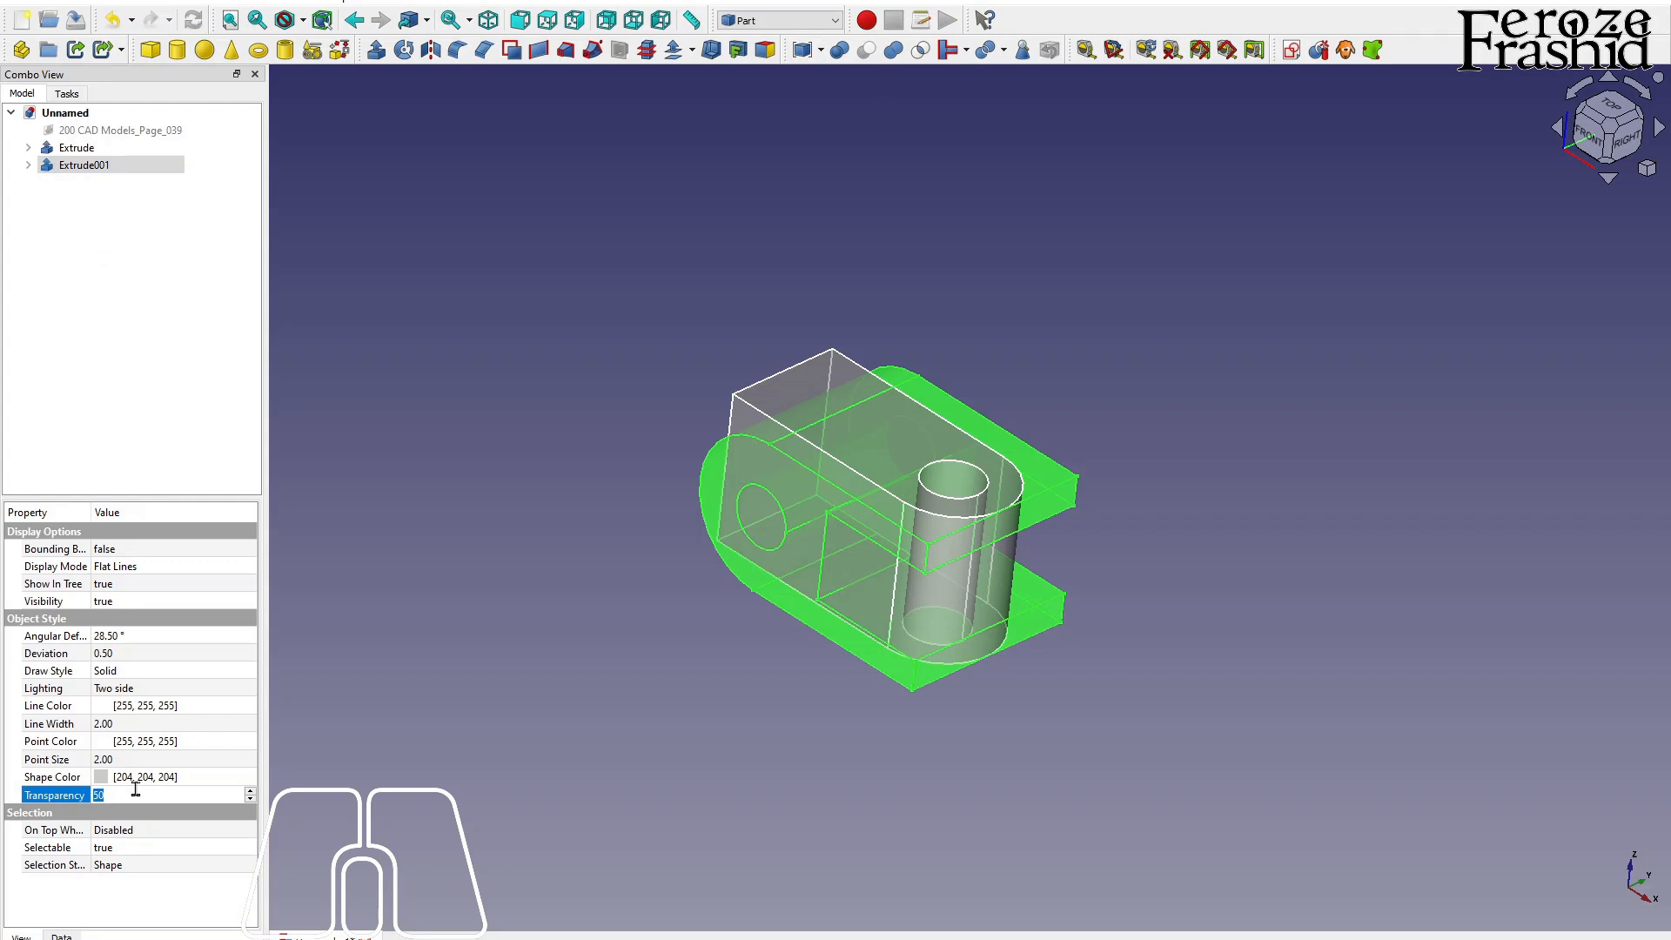
pyautogui.write('0')
pyautogui.press('Return')
pyautogui.click(84, 148)
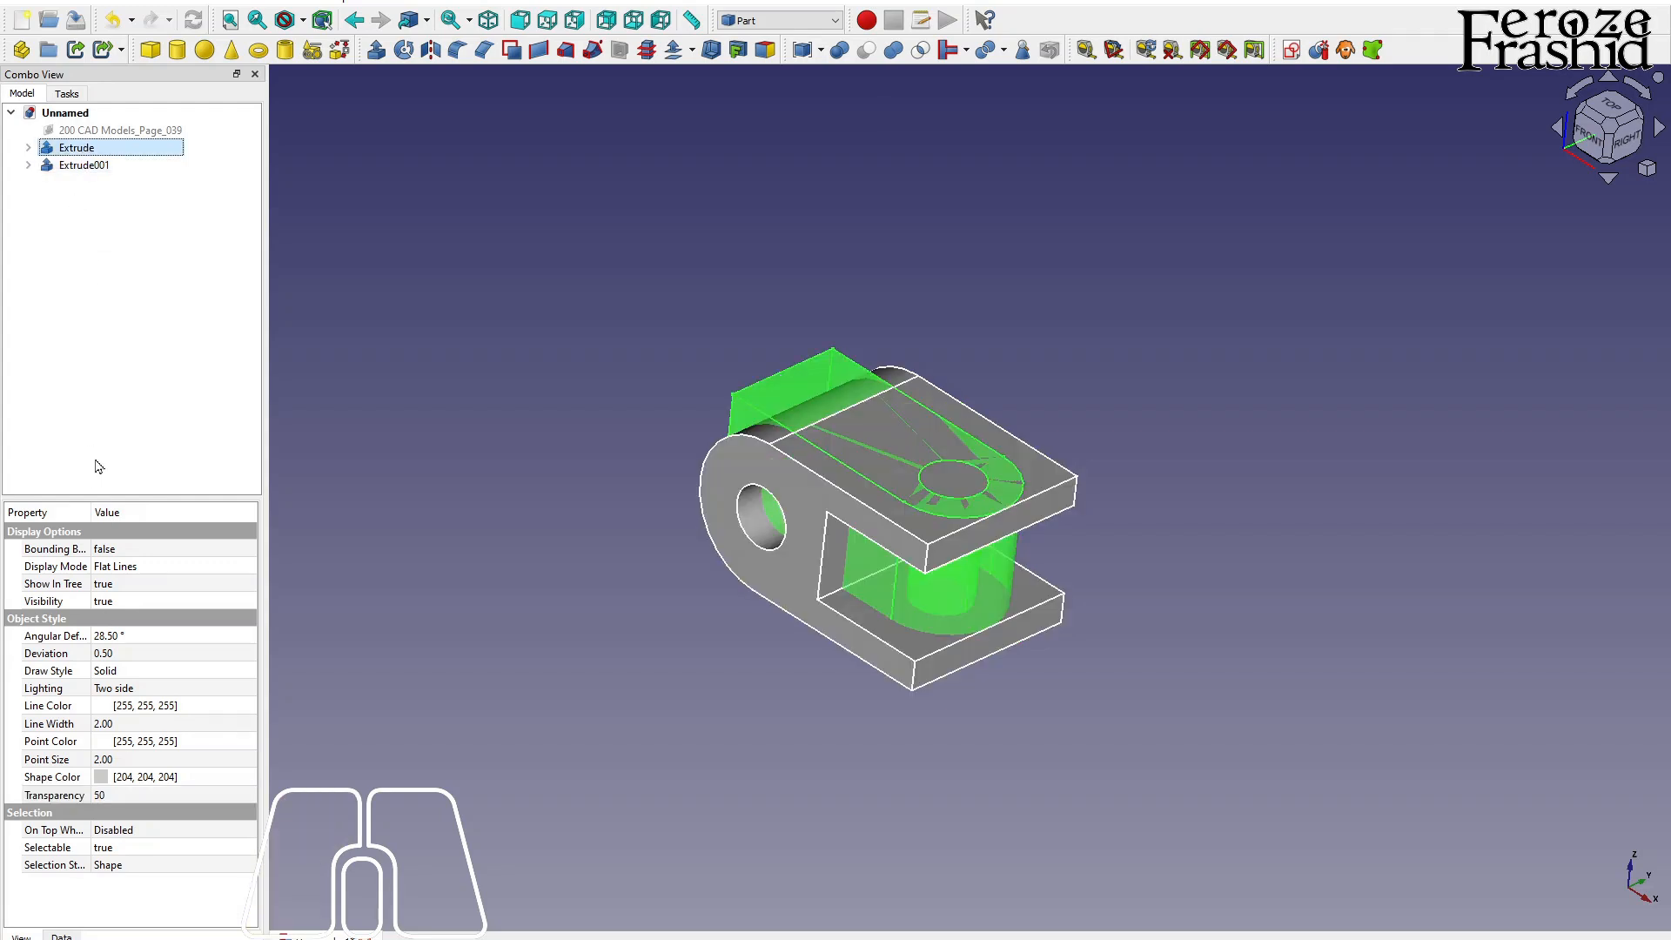
pyautogui.click(105, 794)
pyautogui.write('0')
pyautogui.press('Return')
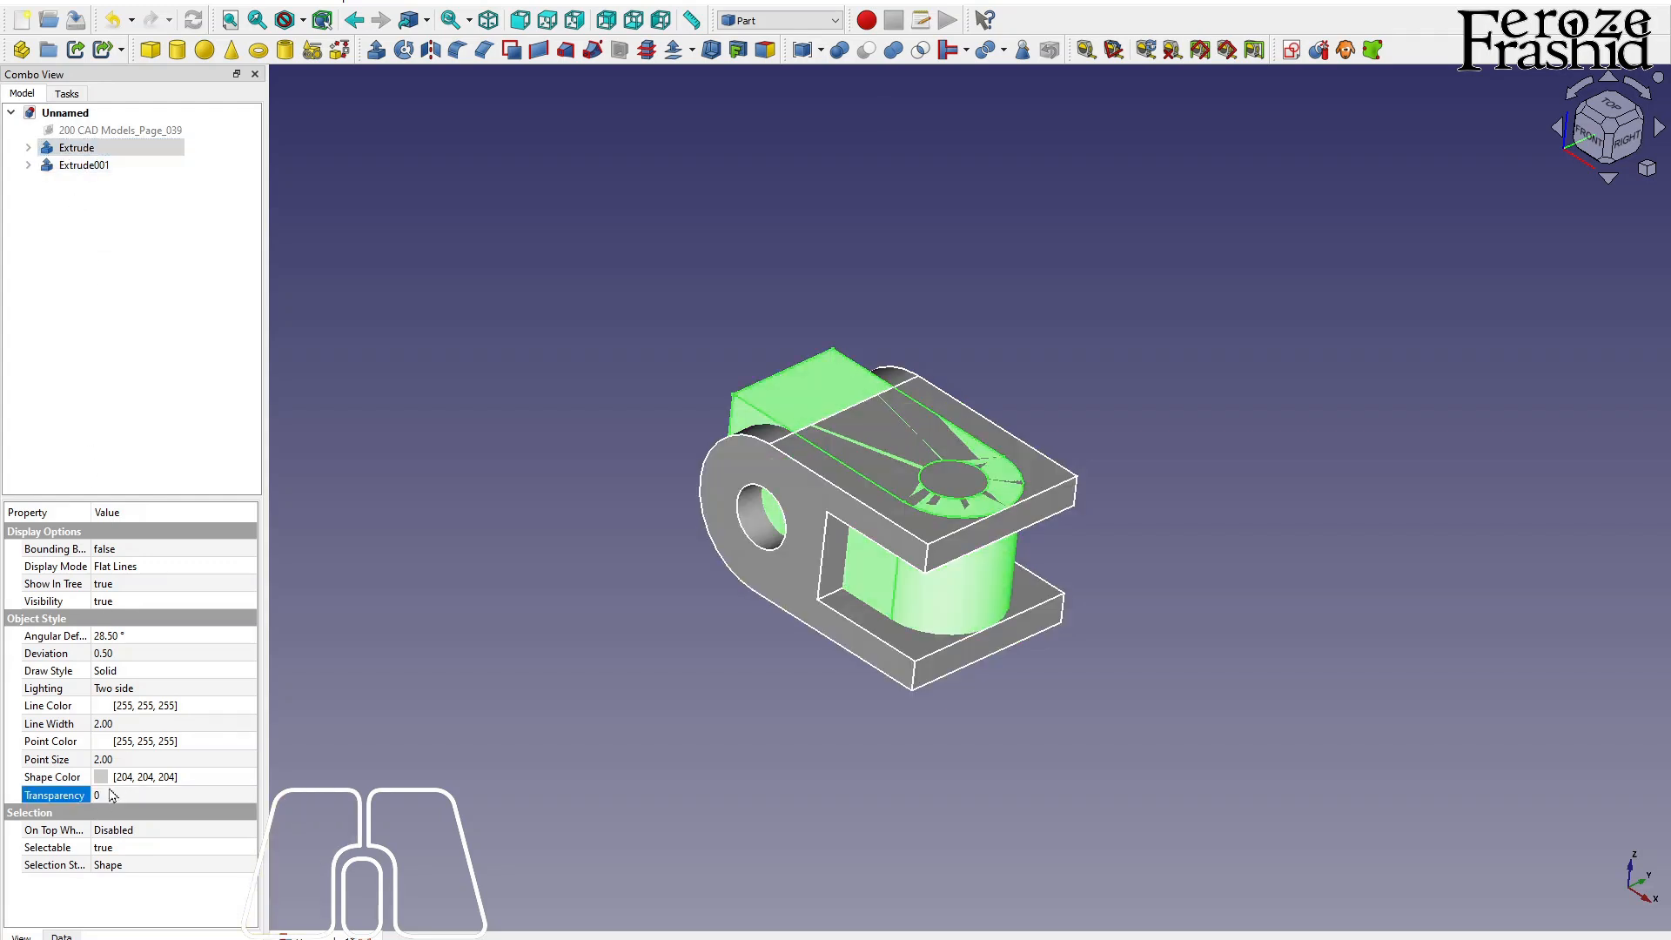
pyautogui.click(598, 746)
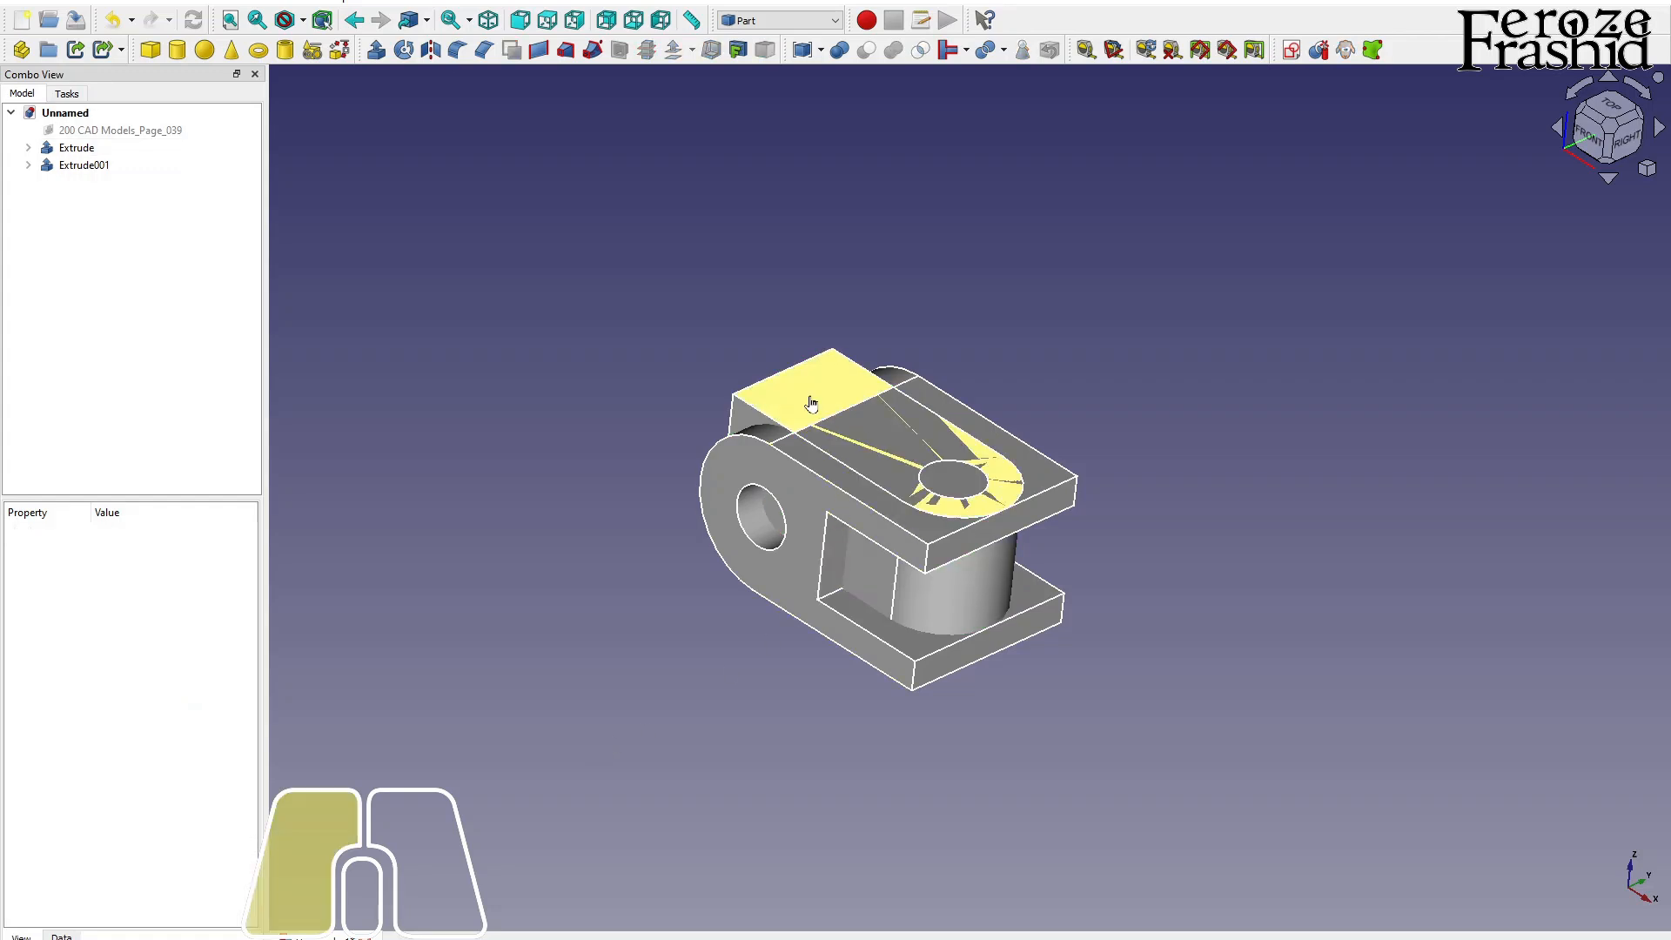
# - Create a Boolean intersection of Extrude and Extrude001 to form the fork bracket
pyautogui.click(771, 446)
pyautogui.keyDown('ctrl'); pyautogui.click(757, 463); pyautogui.keyUp('ctrl')
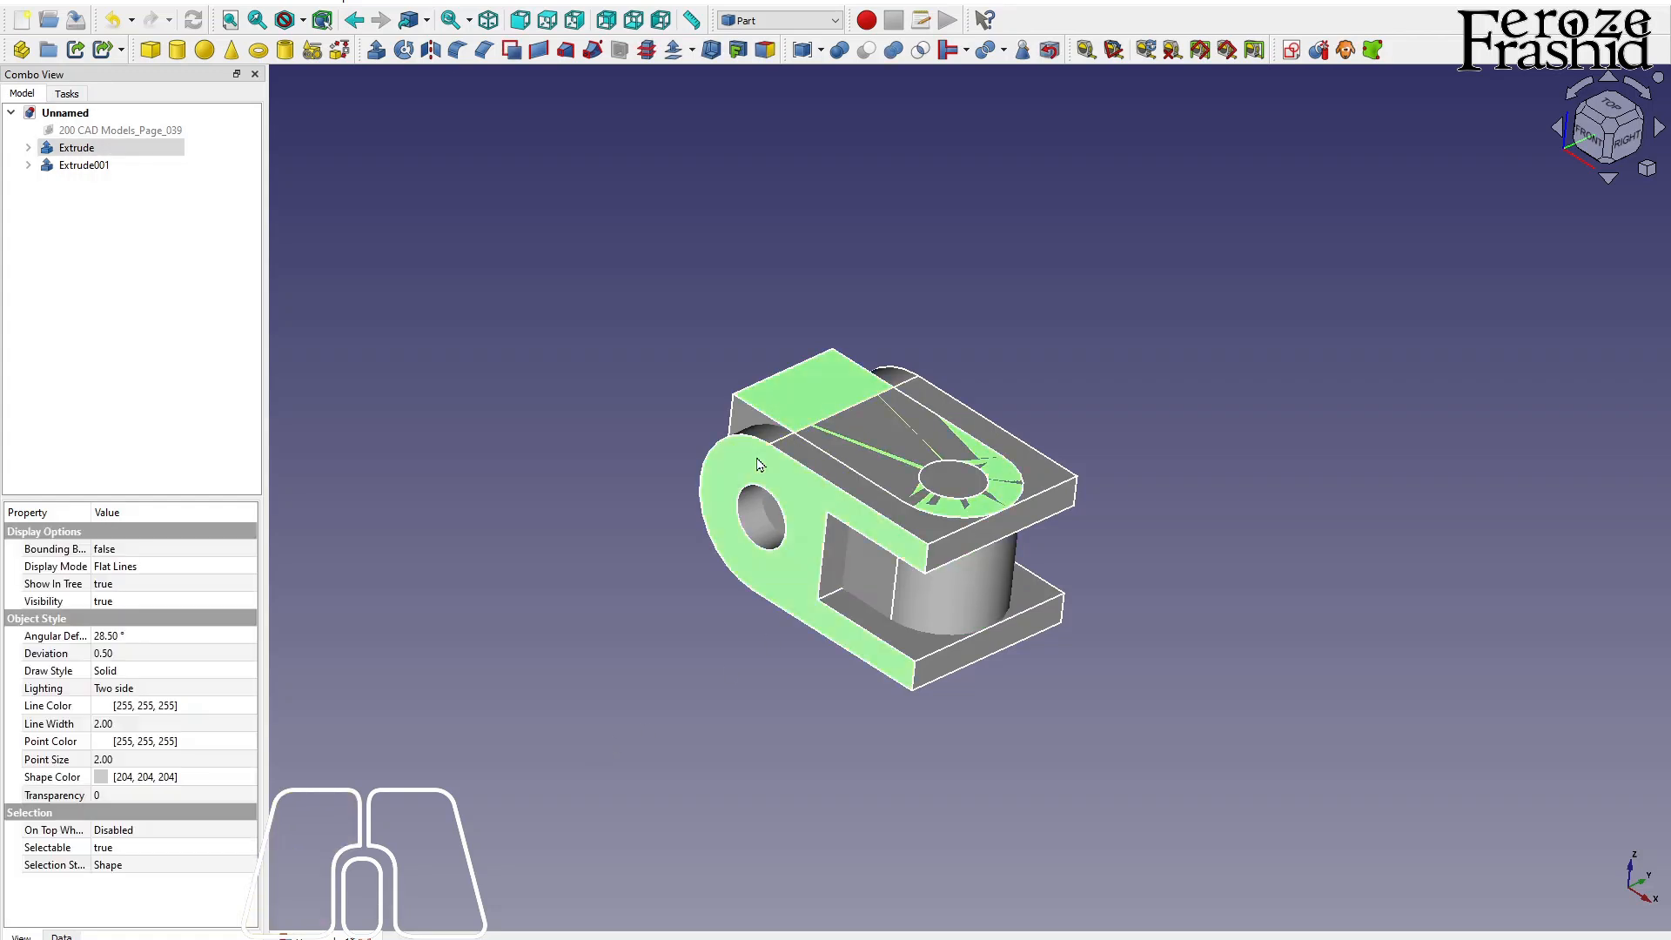
pyautogui.click(926, 56)
pyautogui.moveTo(893, 535); pyautogui.dragTo(1003, 418, button='middle')
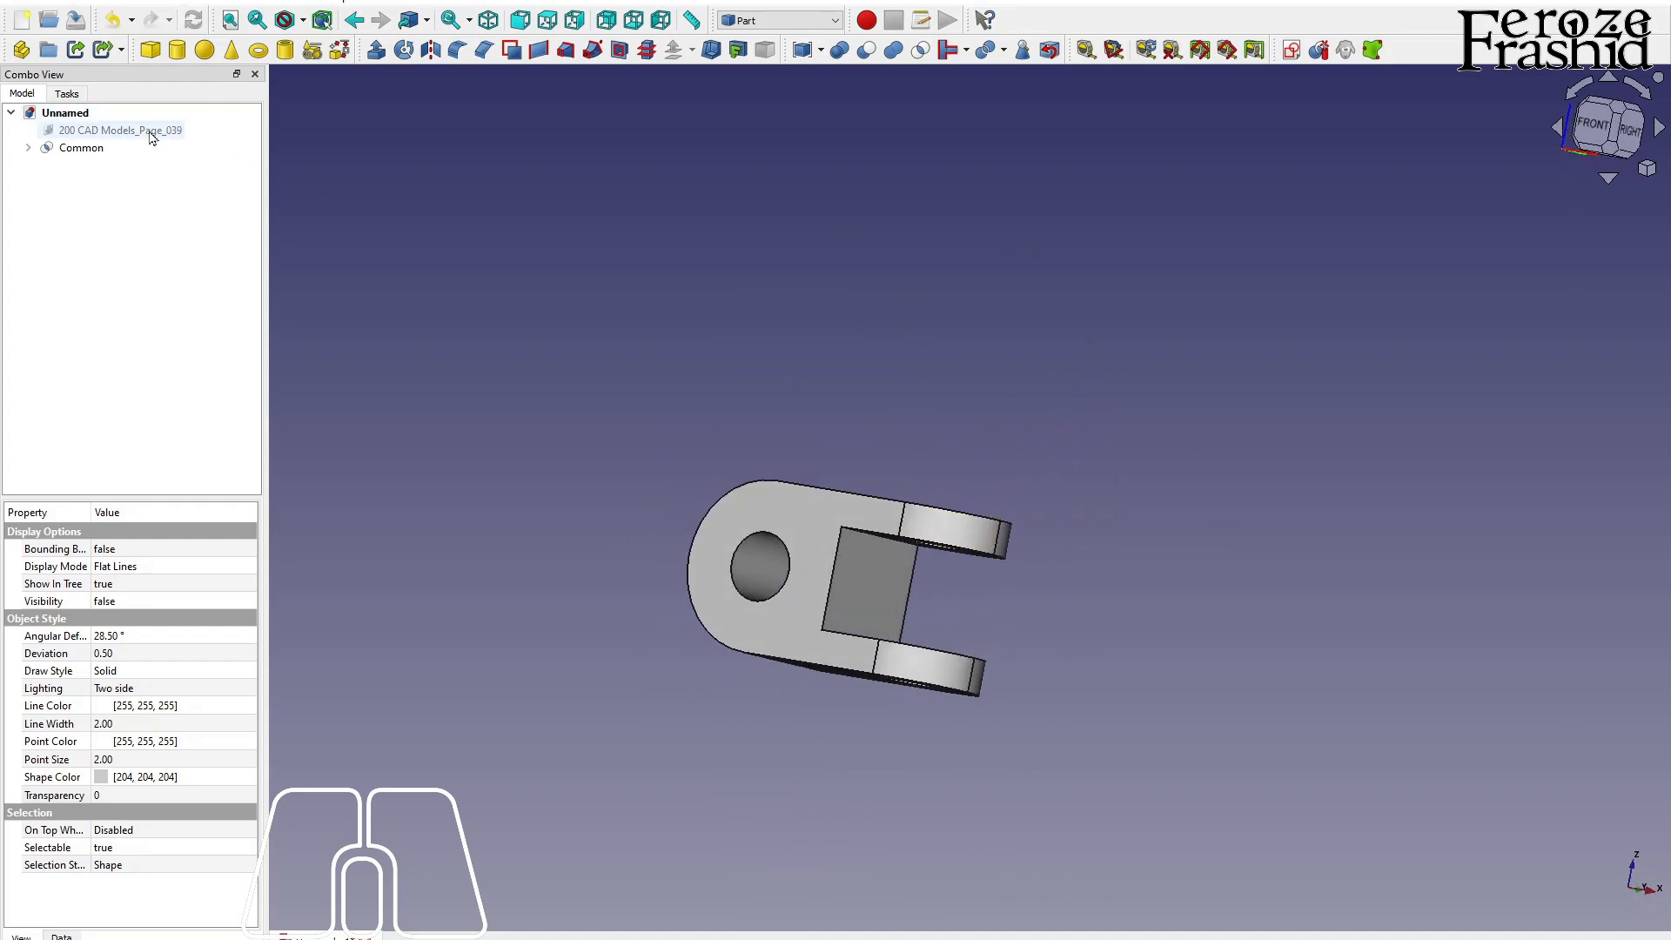
# - Show the 200 CAD Models_Page_039 reference image, compare the fork's inner edges with the drawing's fillet callout, and hide the image again
pyautogui.press('space')
pyautogui.click(476, 384)
pyautogui.moveTo(1003, 461); pyautogui.dragTo(1167, 358, button='middle')
pyautogui.scroll(3, 1119, 447)
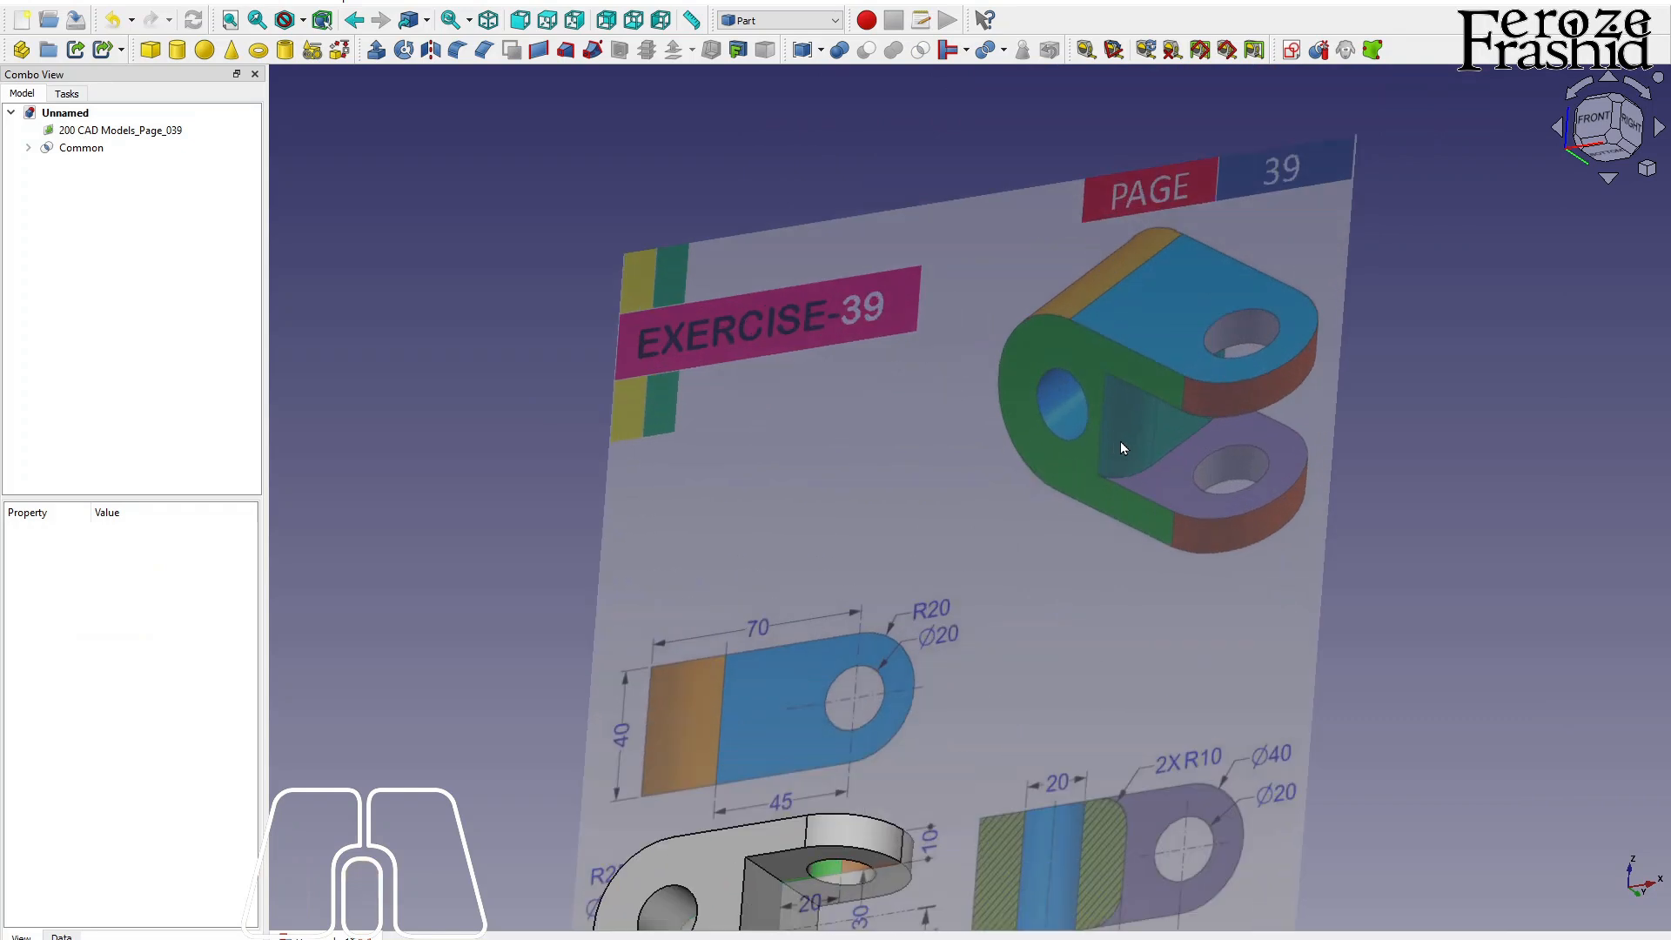
pyautogui.scroll(-3, 940, 566)
pyautogui.moveTo(813, 785); pyautogui.dragTo(836, 831, button='middle')
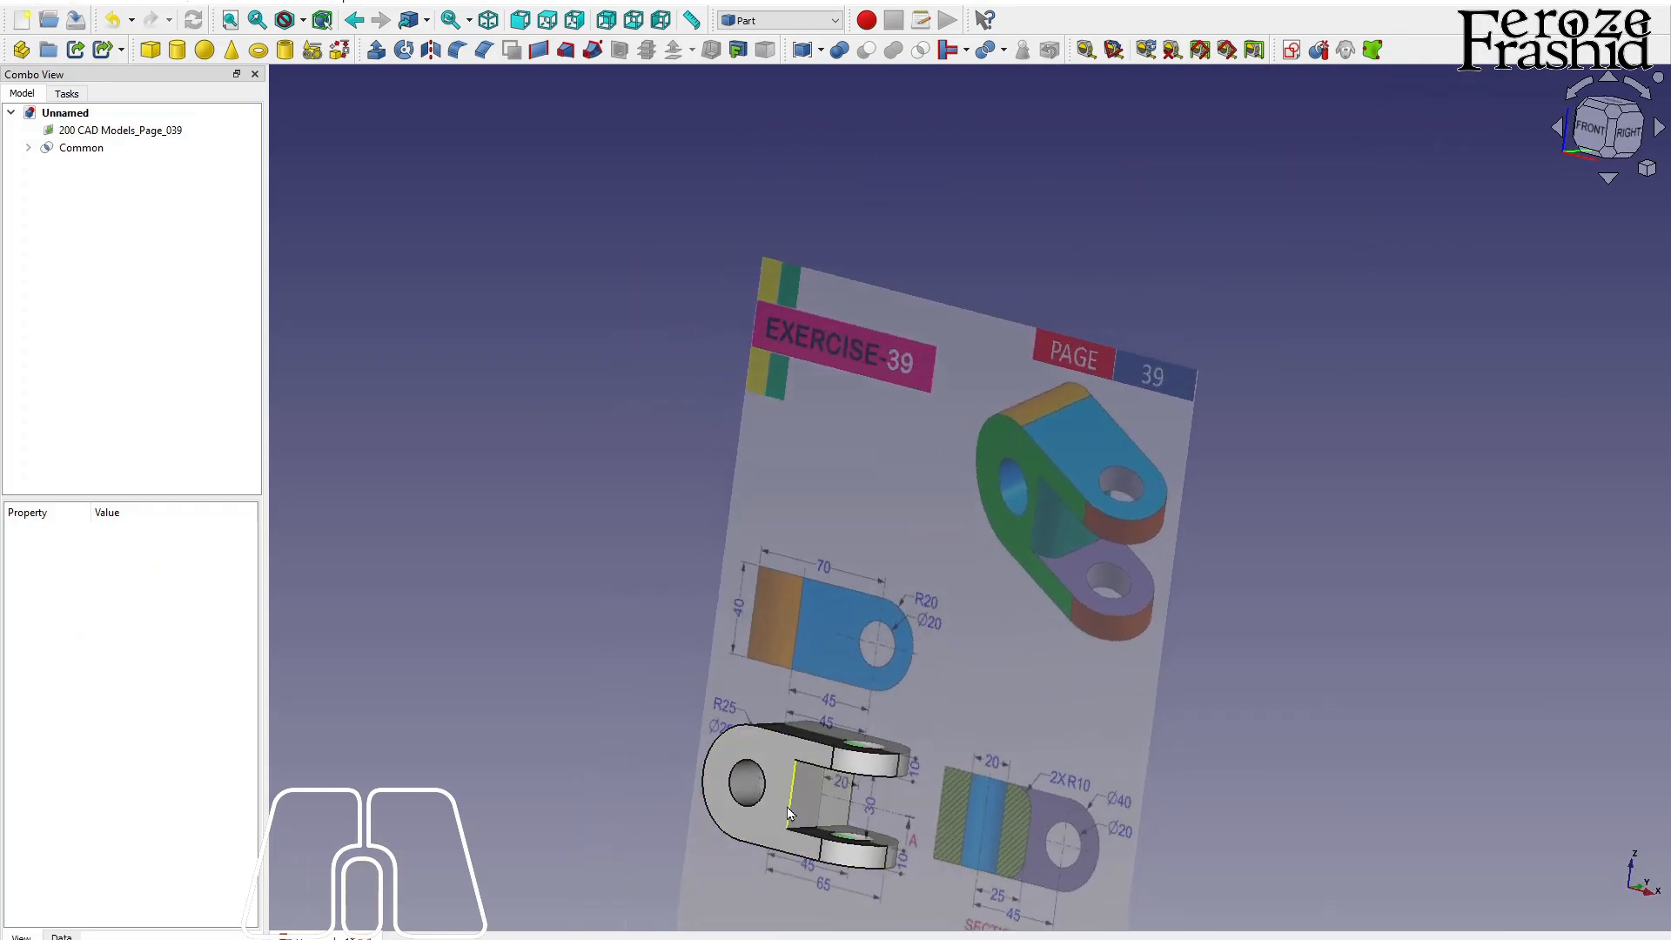
pyautogui.click(786, 807)
pyautogui.click(877, 794)
pyautogui.press('space')
pyautogui.press('space')
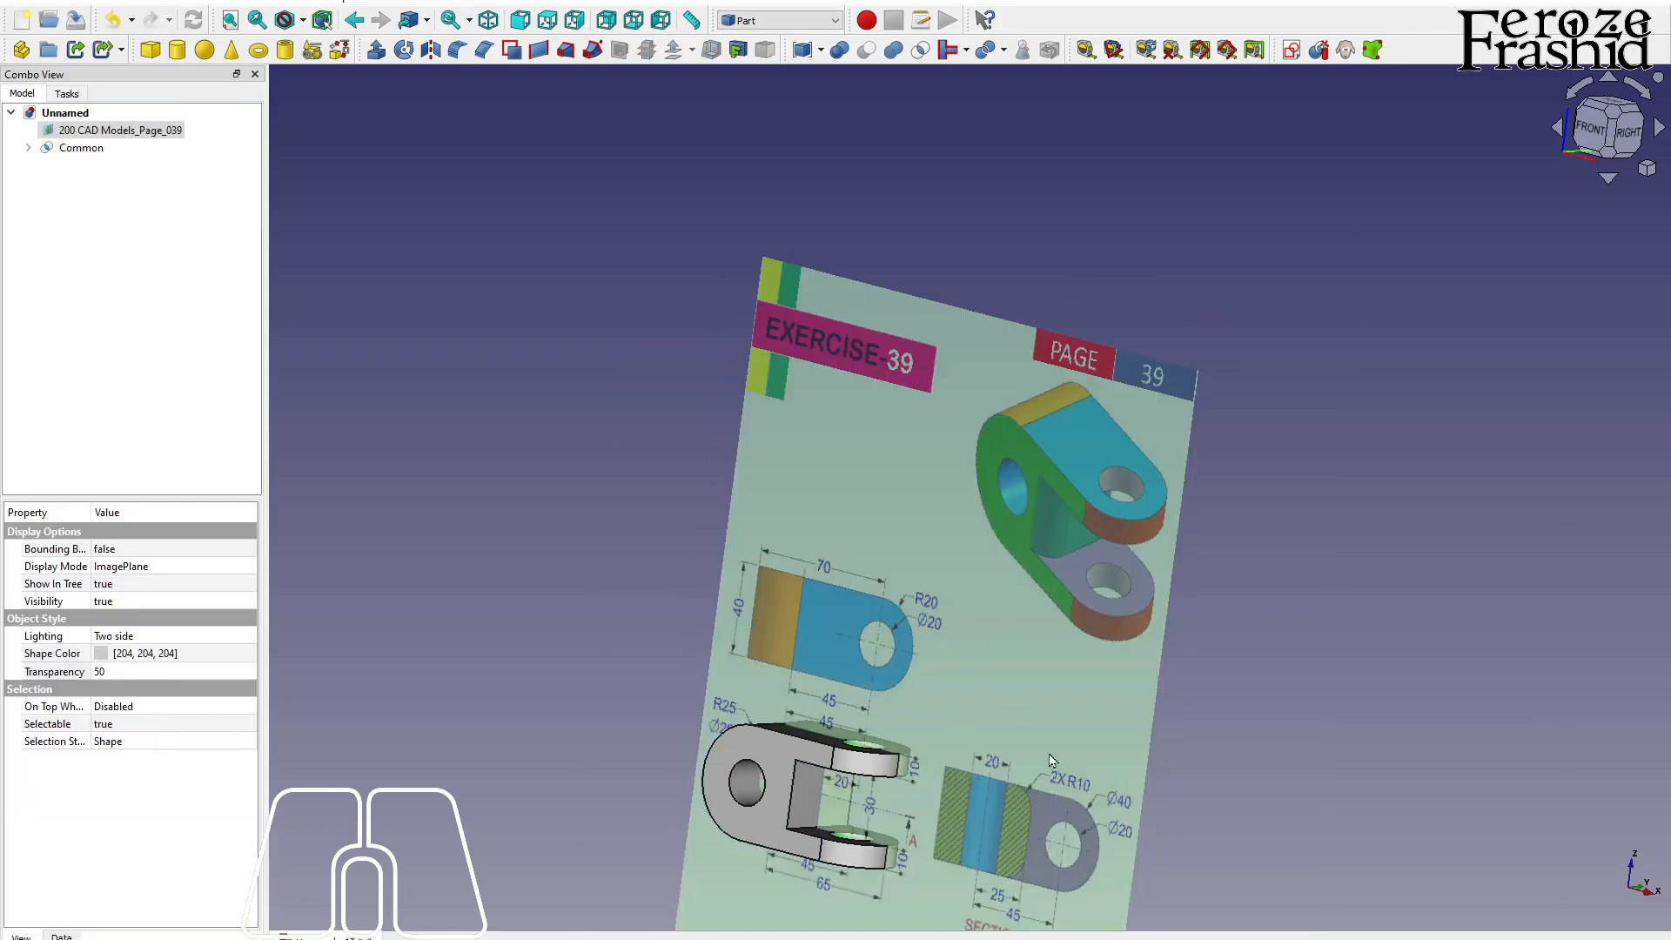
pyautogui.scroll(-2, 1048, 806)
pyautogui.scroll(4, 1020, 851)
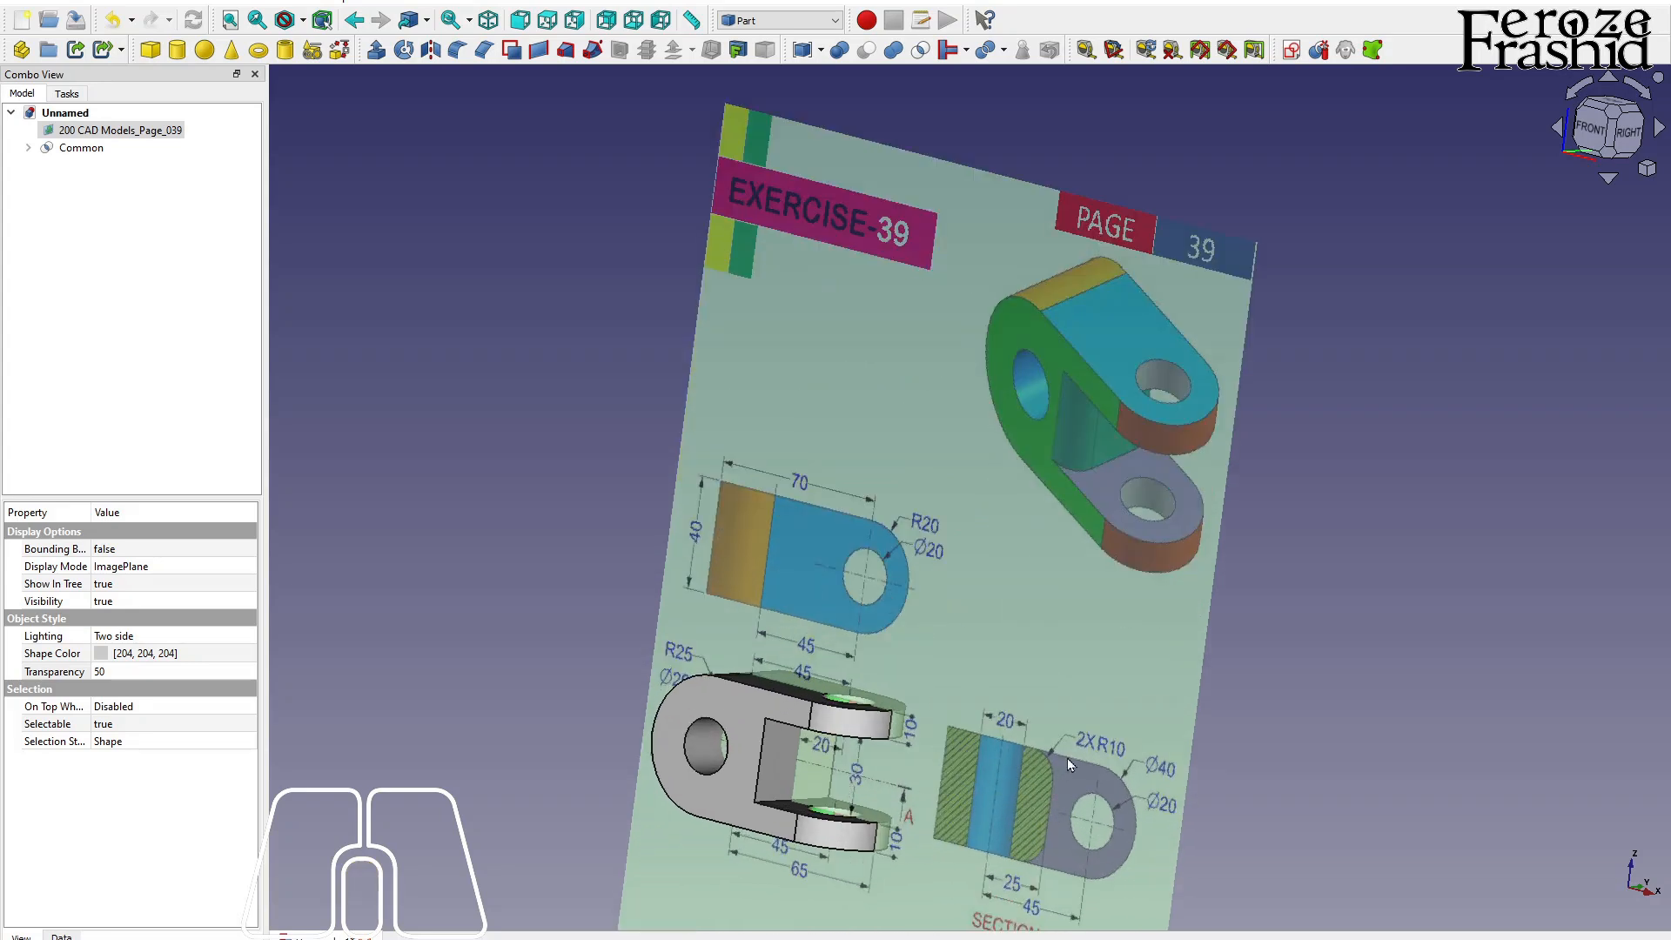
pyautogui.press('space')
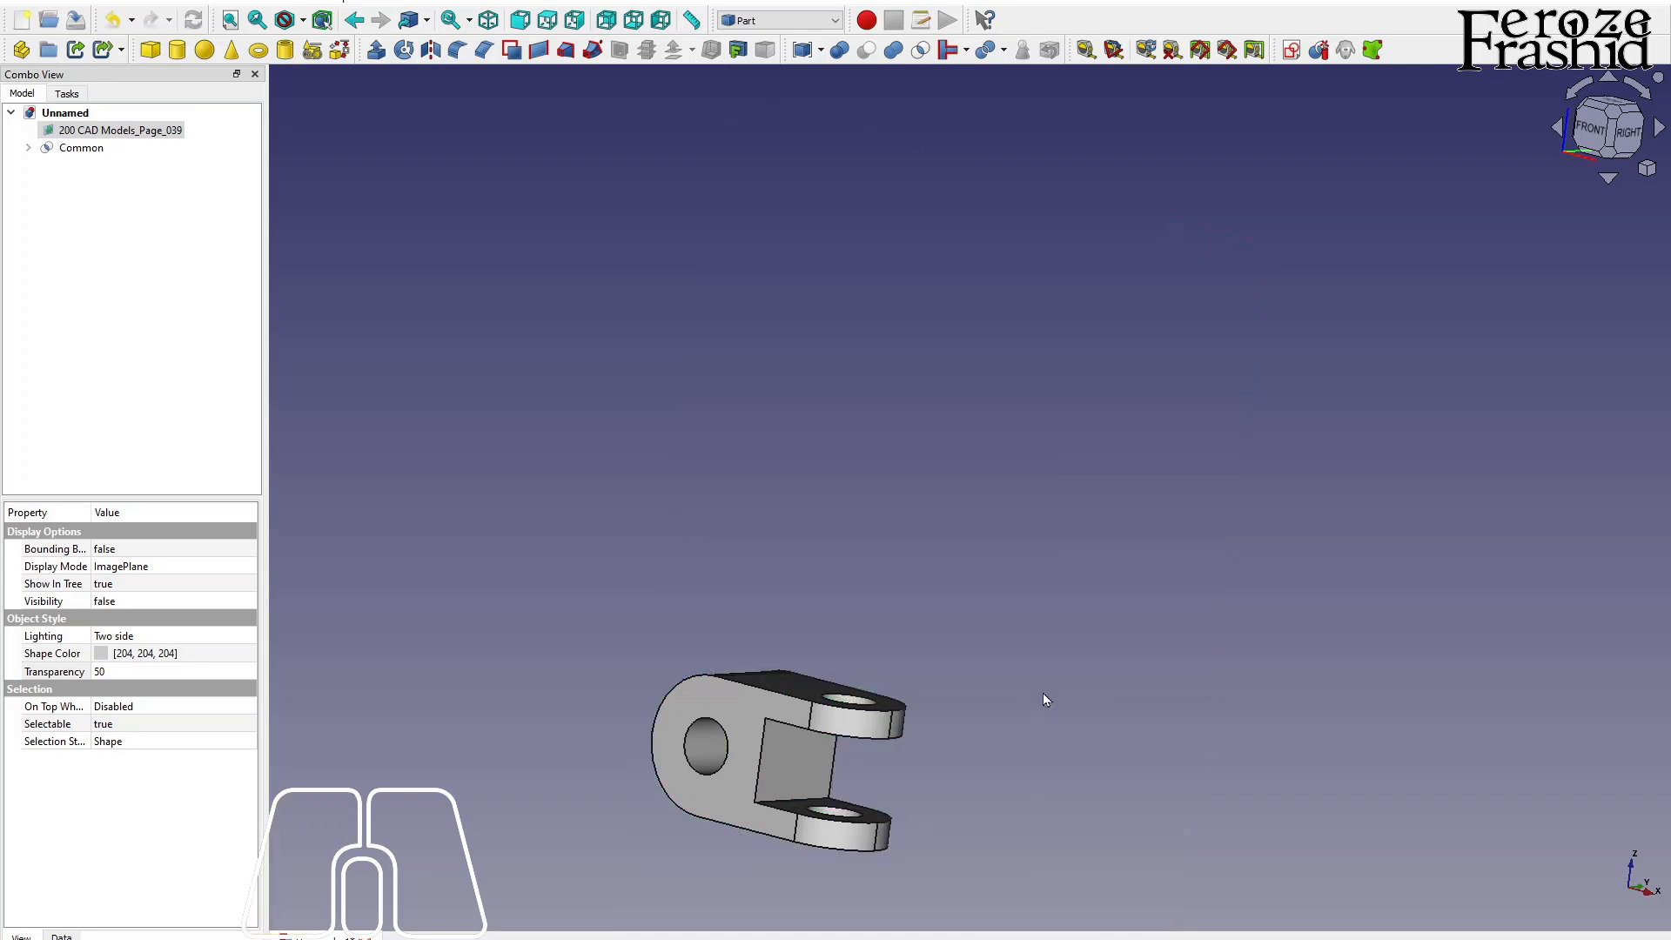
# - Fillet the two vertical edges of the web between the fork arms with a constant radius of 10 mm
pyautogui.click(834, 760)
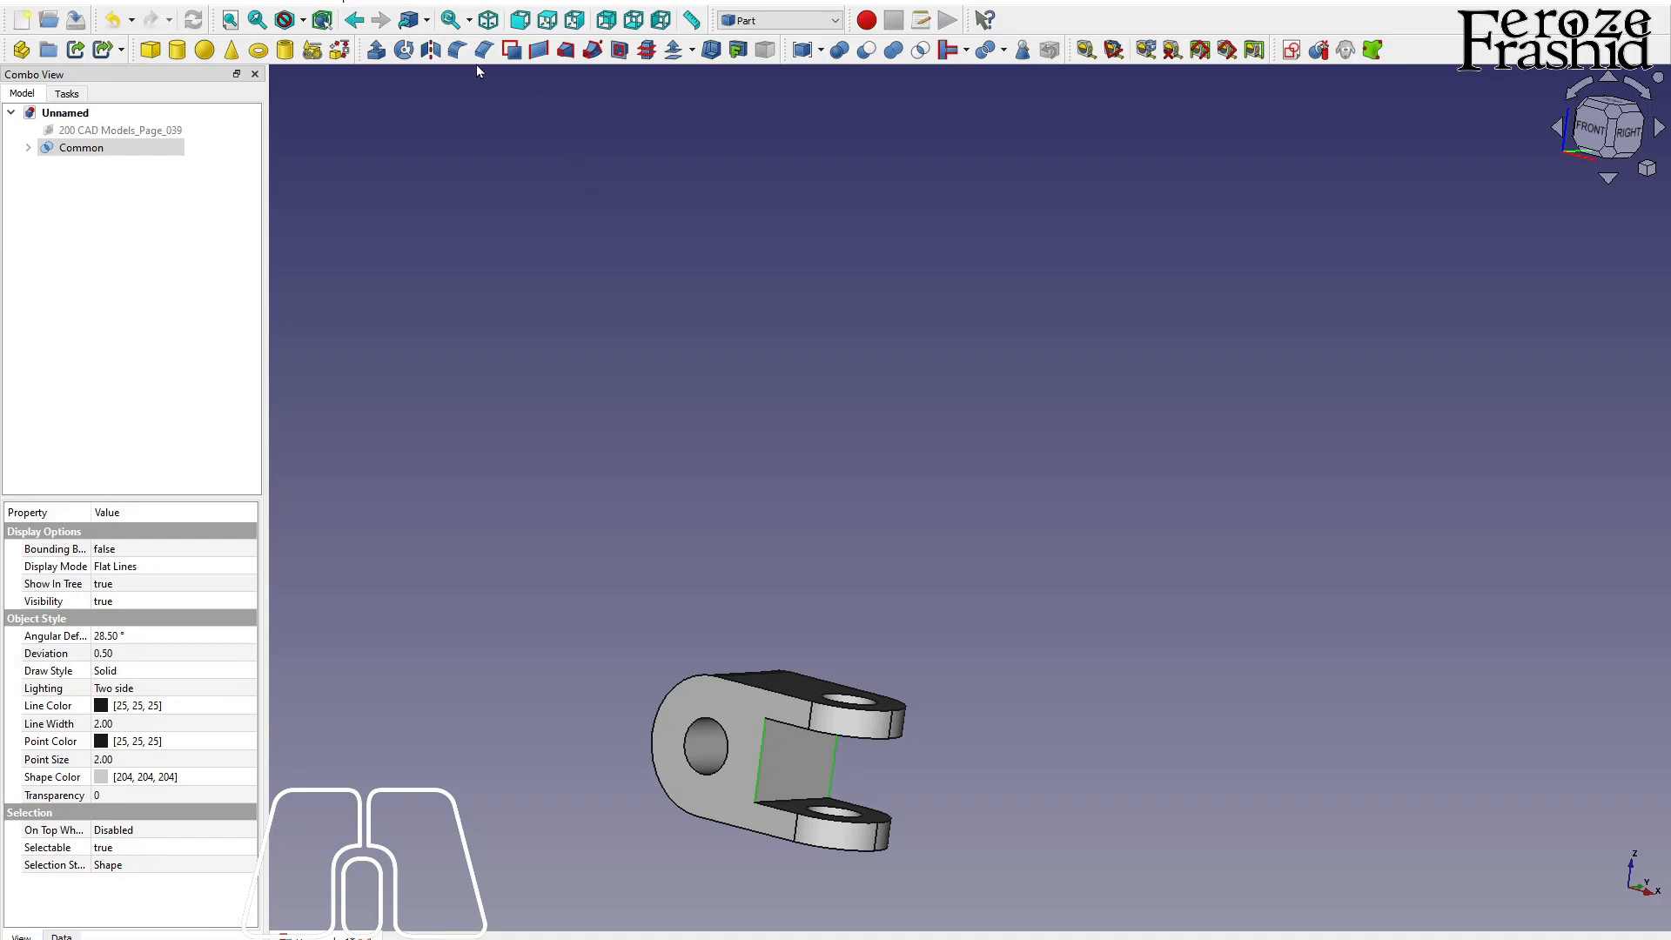
pyautogui.click(458, 51)
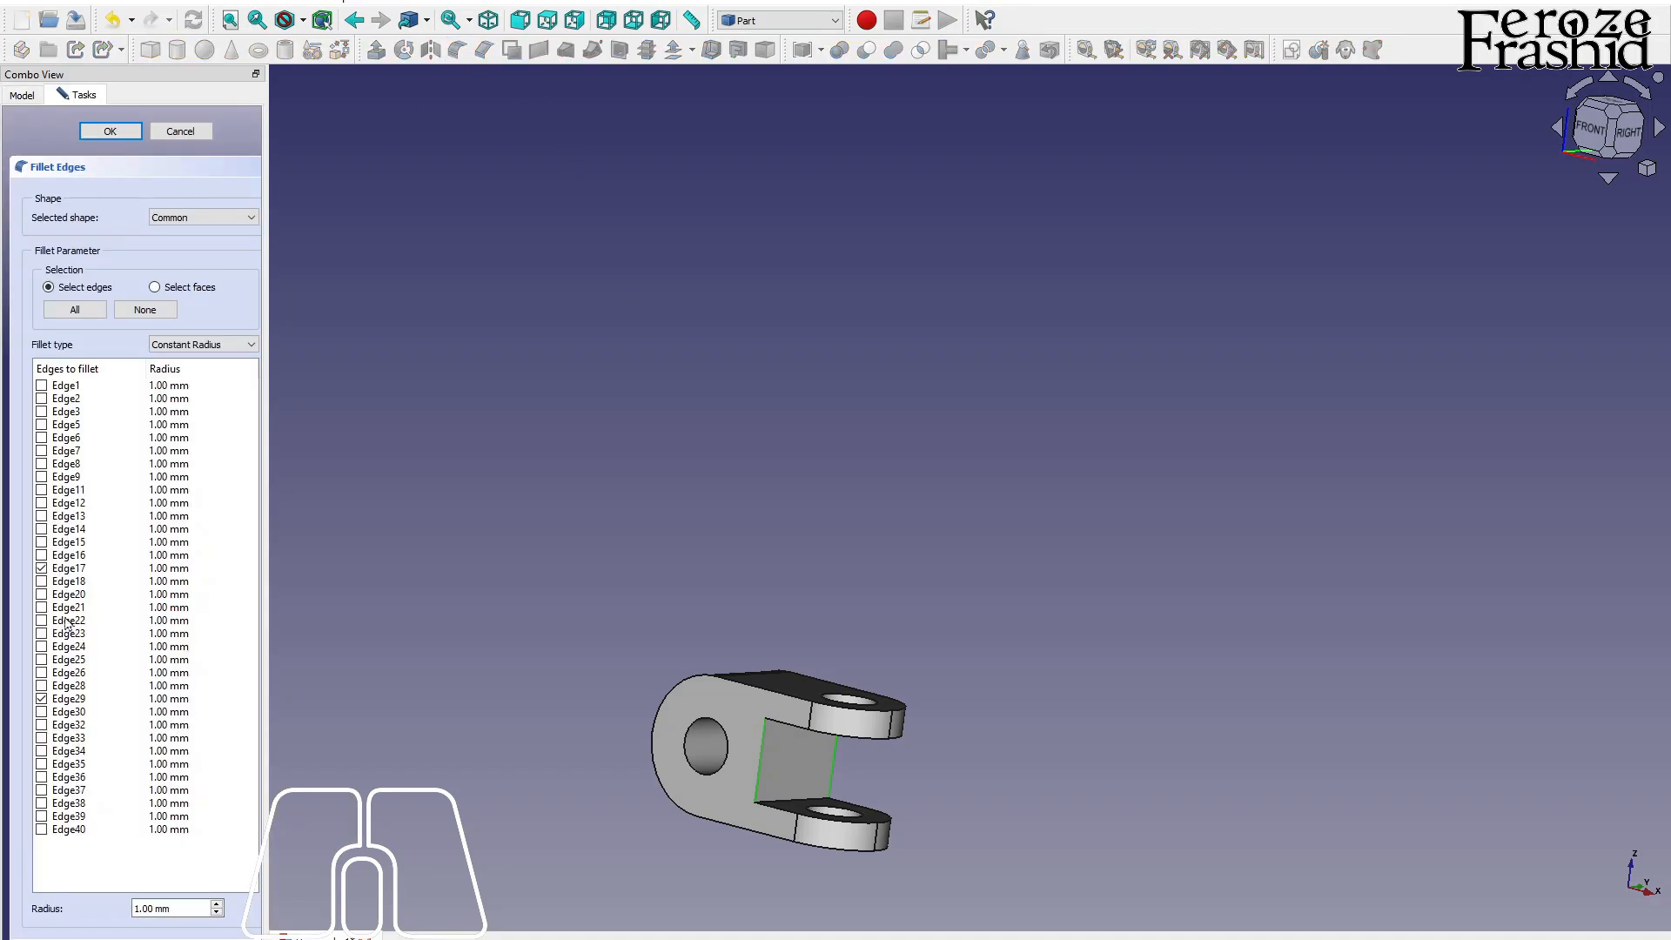
pyautogui.click(140, 909)
pyautogui.write('0')
pyautogui.press('Return')
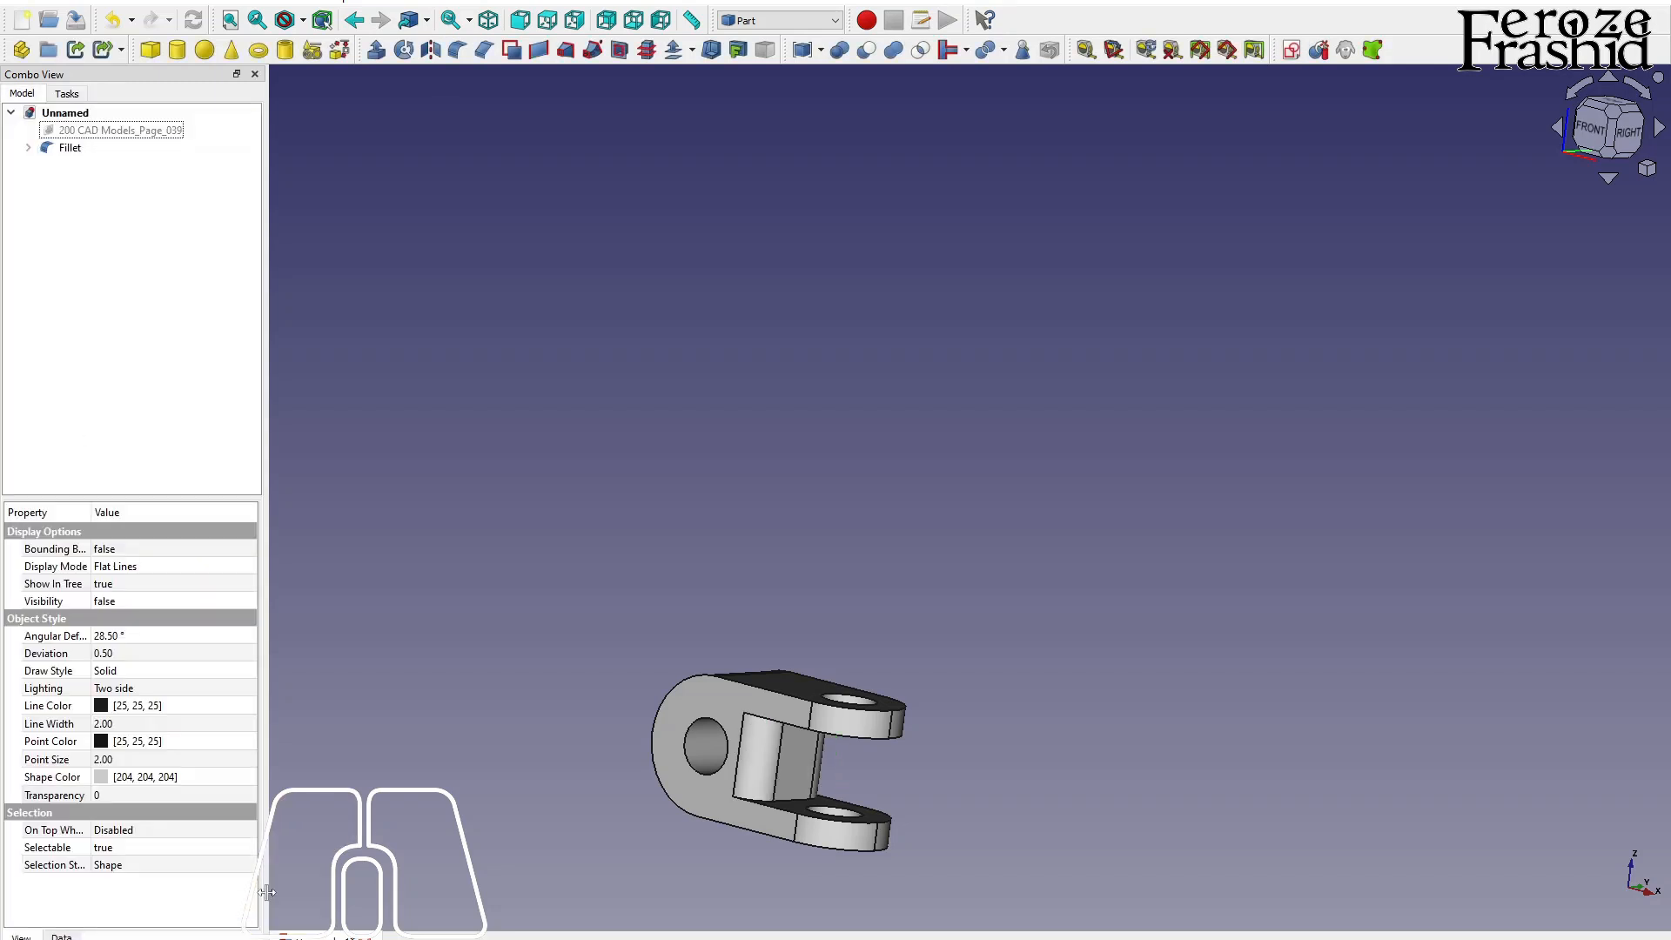
# - Display the 200 CAD Models_Page_039 reference image again and compare the filleted fork bracket with the drawing
pyautogui.moveTo(787, 766); pyautogui.dragTo(715, 876, button='middle')
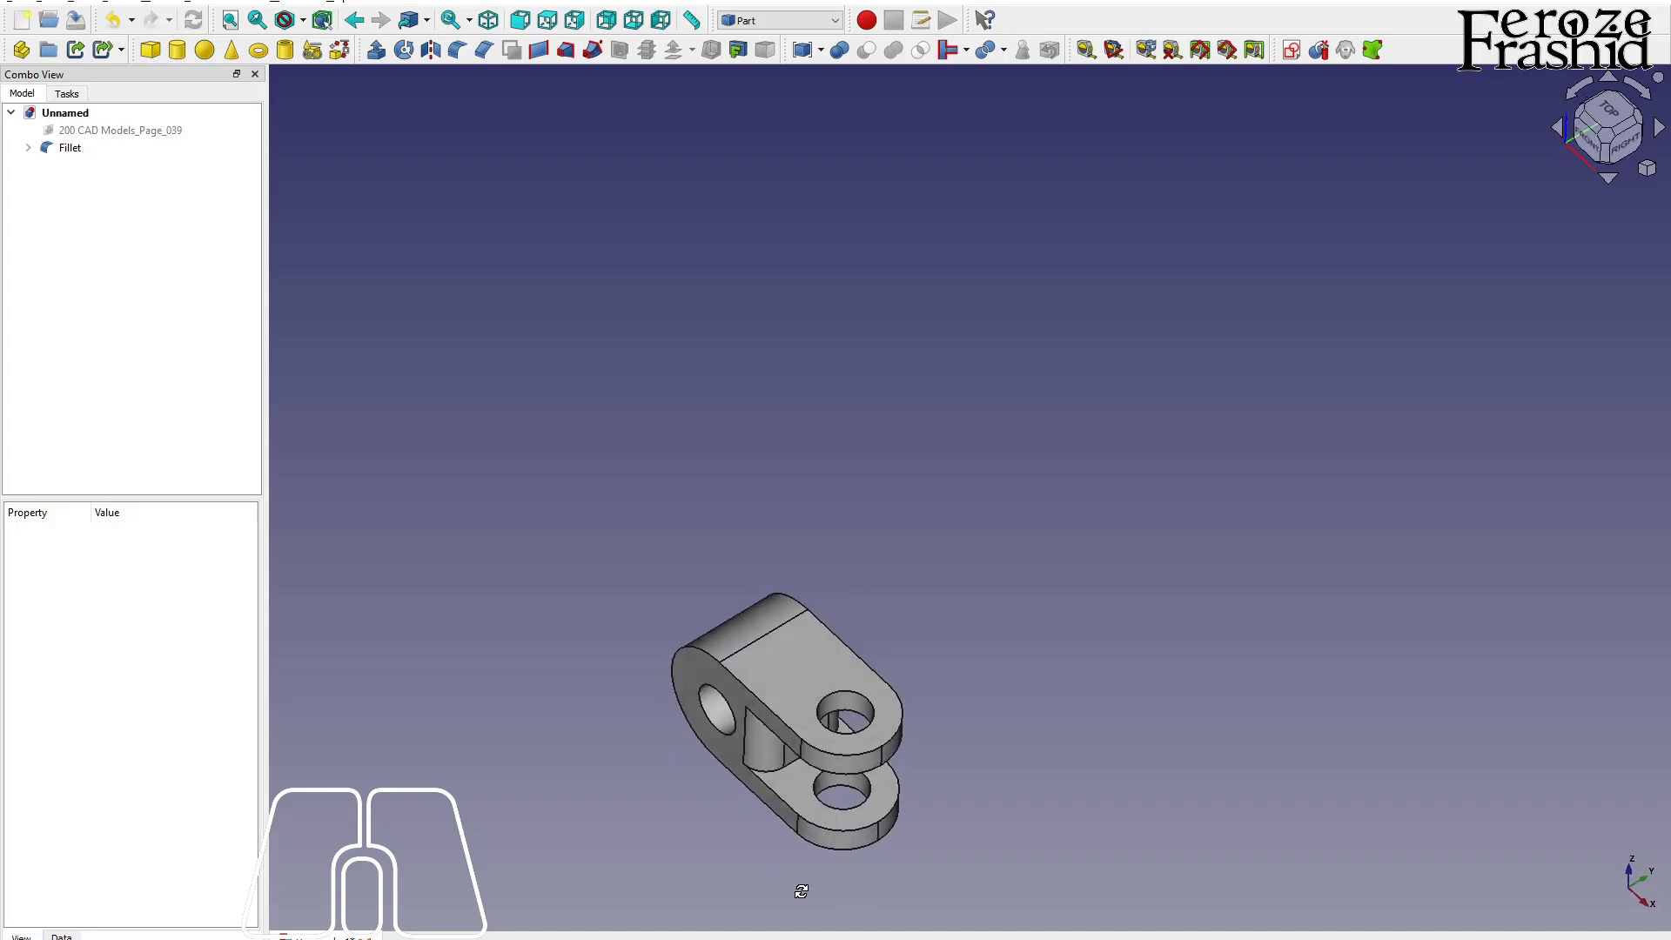
pyautogui.scroll(5, 860, 684)
pyautogui.moveTo(948, 595); pyautogui.dragTo(999, 484, button='middle')
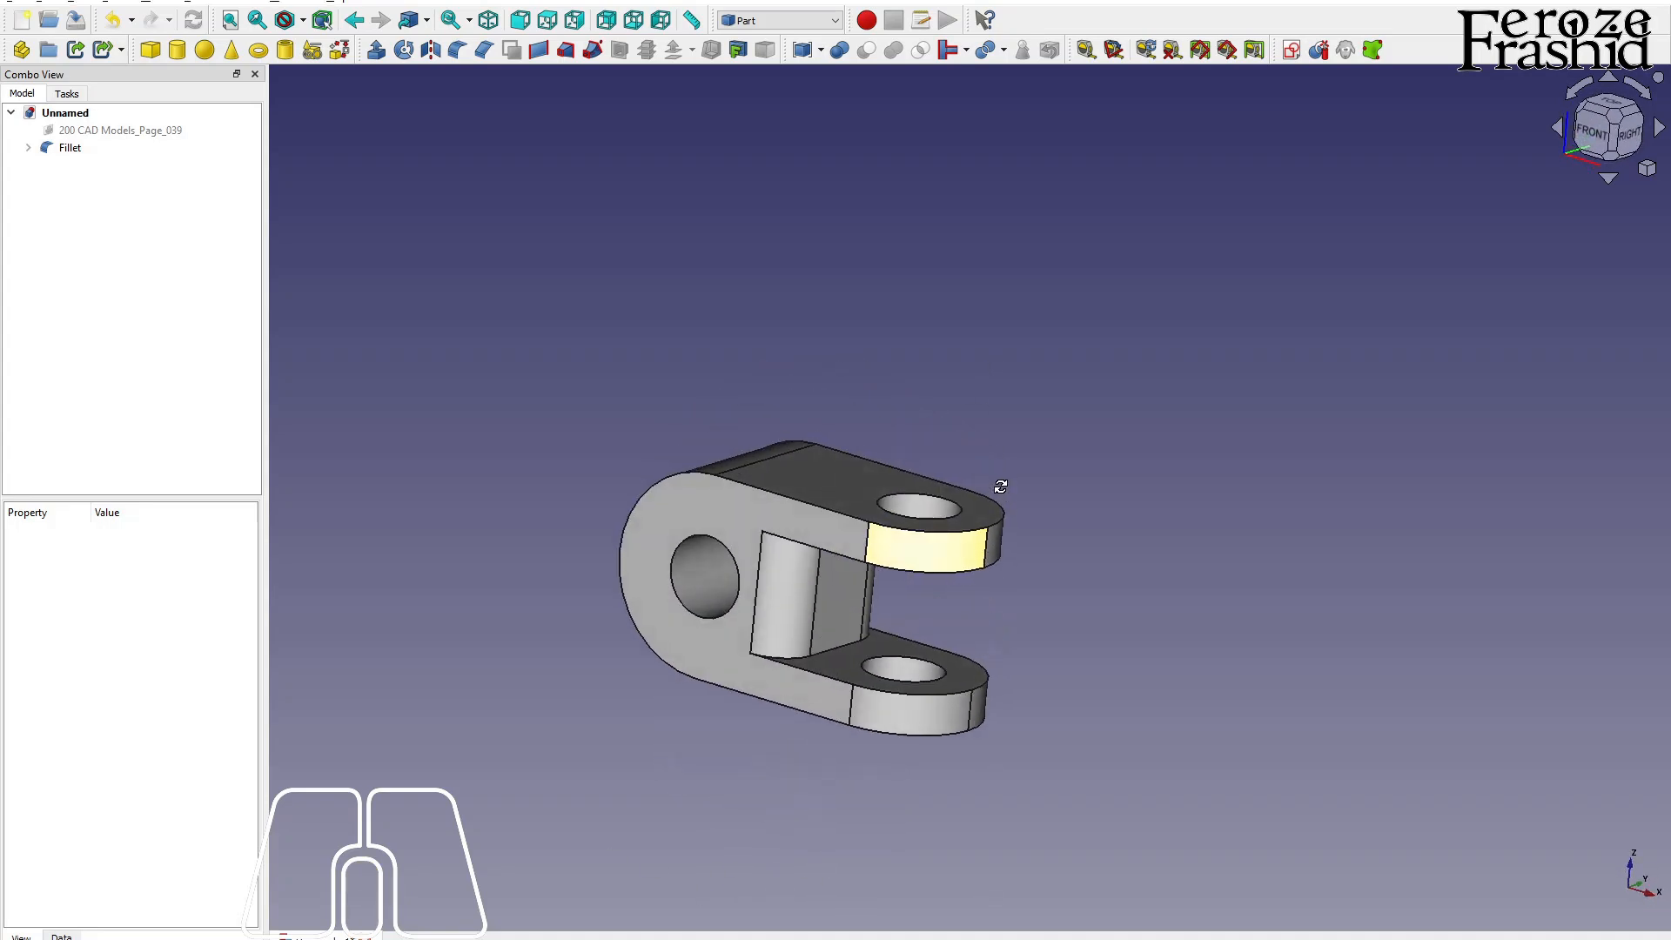
pyautogui.click(98, 132)
pyautogui.press('space')
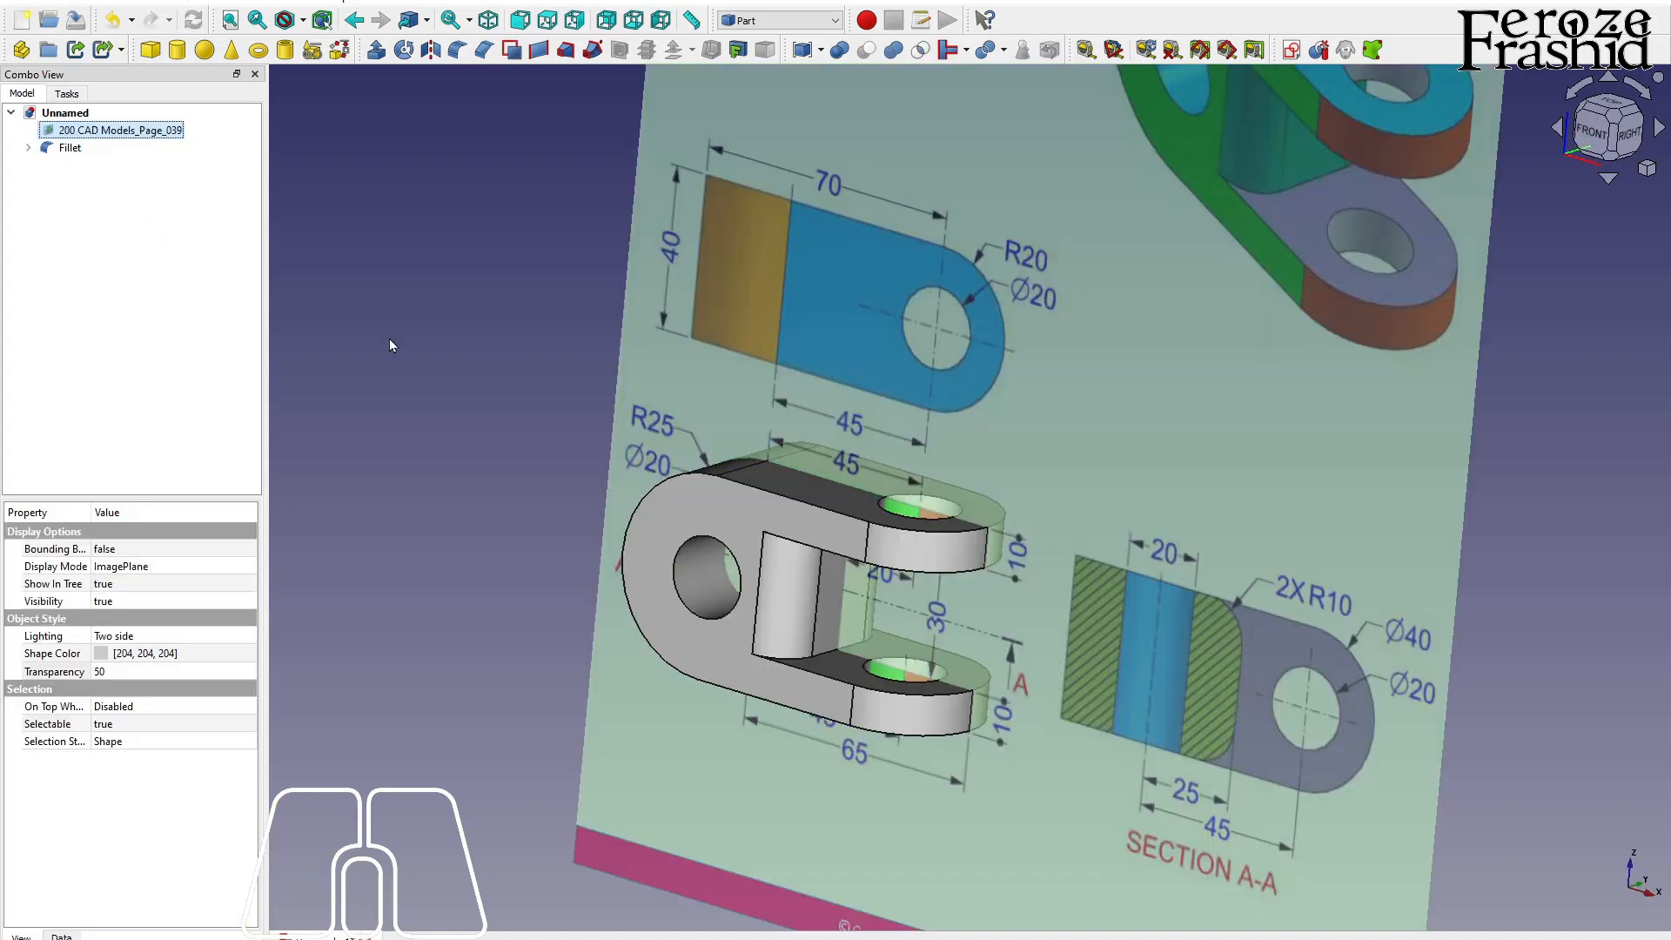
pyautogui.moveTo(609, 645); pyautogui.dragTo(860, 613, button='middle')
pyautogui.scroll(-3, 860, 614)
pyautogui.moveTo(1009, 447); pyautogui.dragTo(1046, 299, button='middle')
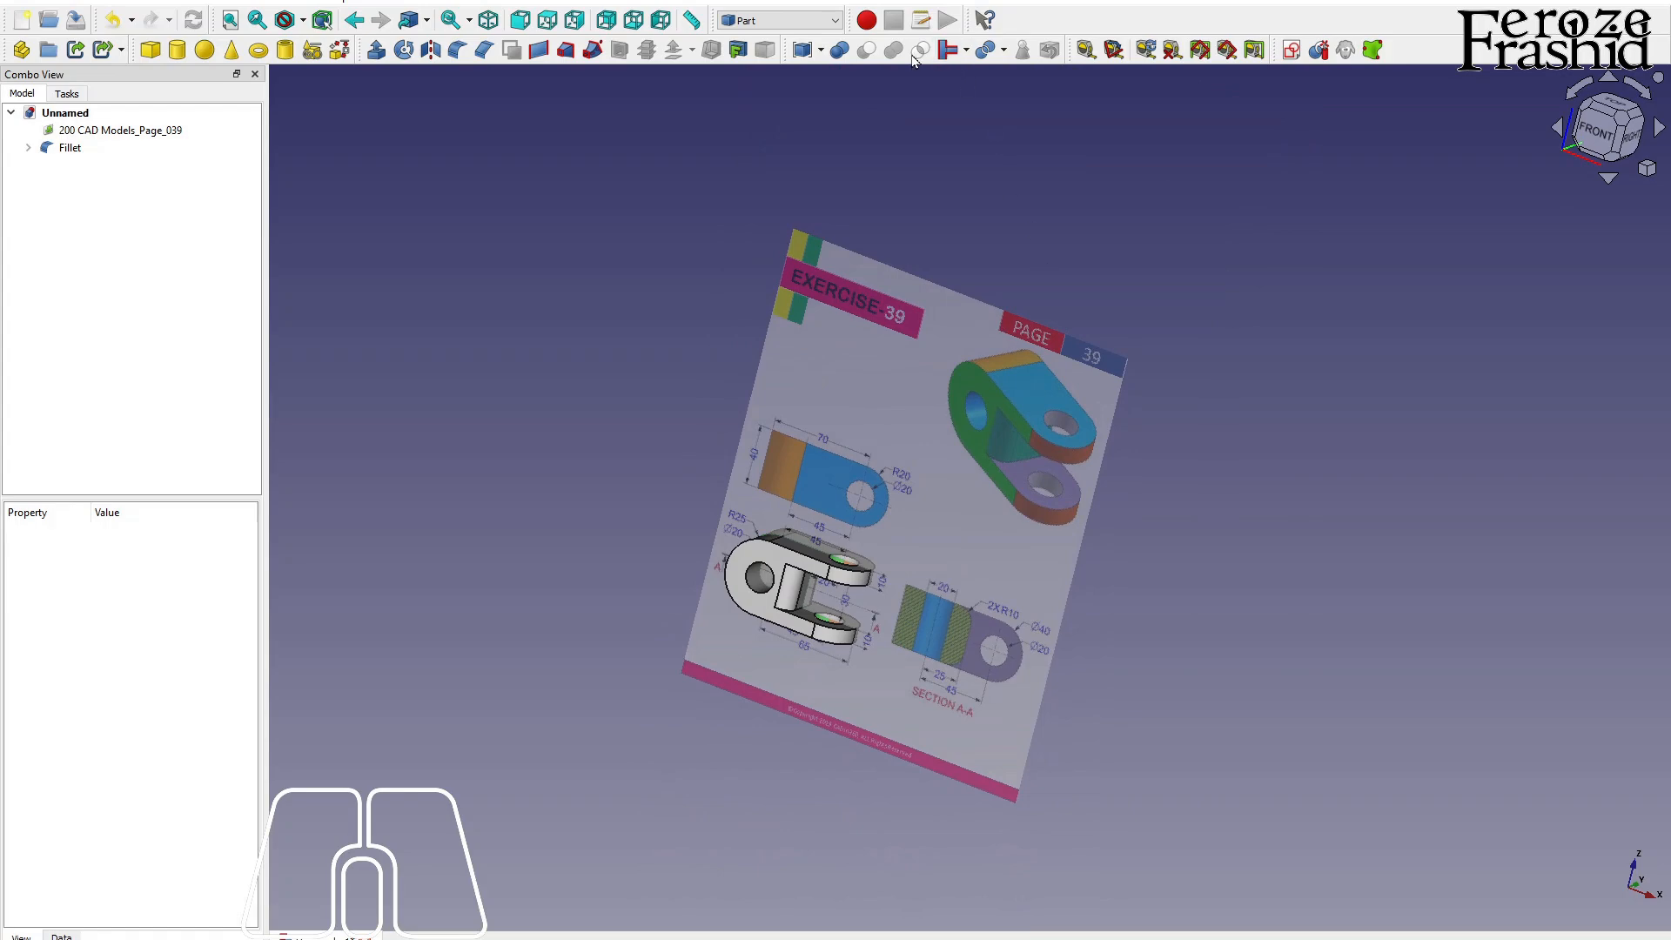
pyautogui.scroll(2, 958, 478)
pyautogui.scroll(3, 802, 536)
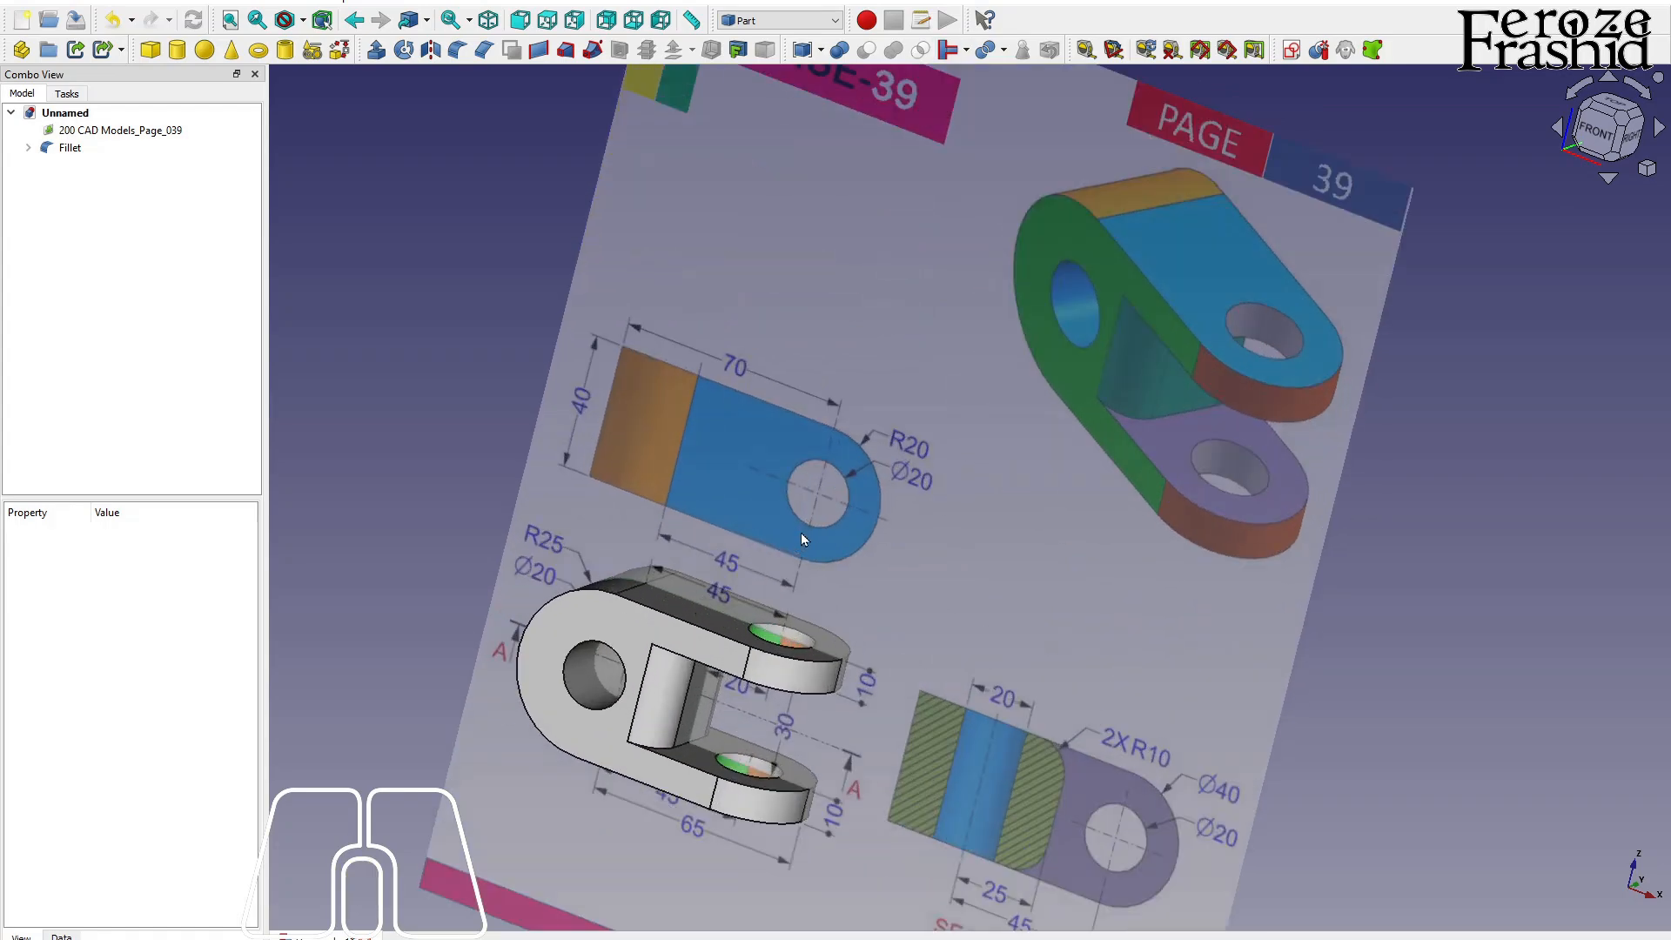
# - Transform the 200 CAD Models_Page_039 reference image, moving it back along its normal so it sits behind the fork bracket
pyautogui.click(105, 131)
pyautogui.rightClick(80, 129)
pyautogui.click(122, 153)
pyautogui.moveTo(799, 586); pyautogui.dragTo(858, 564)
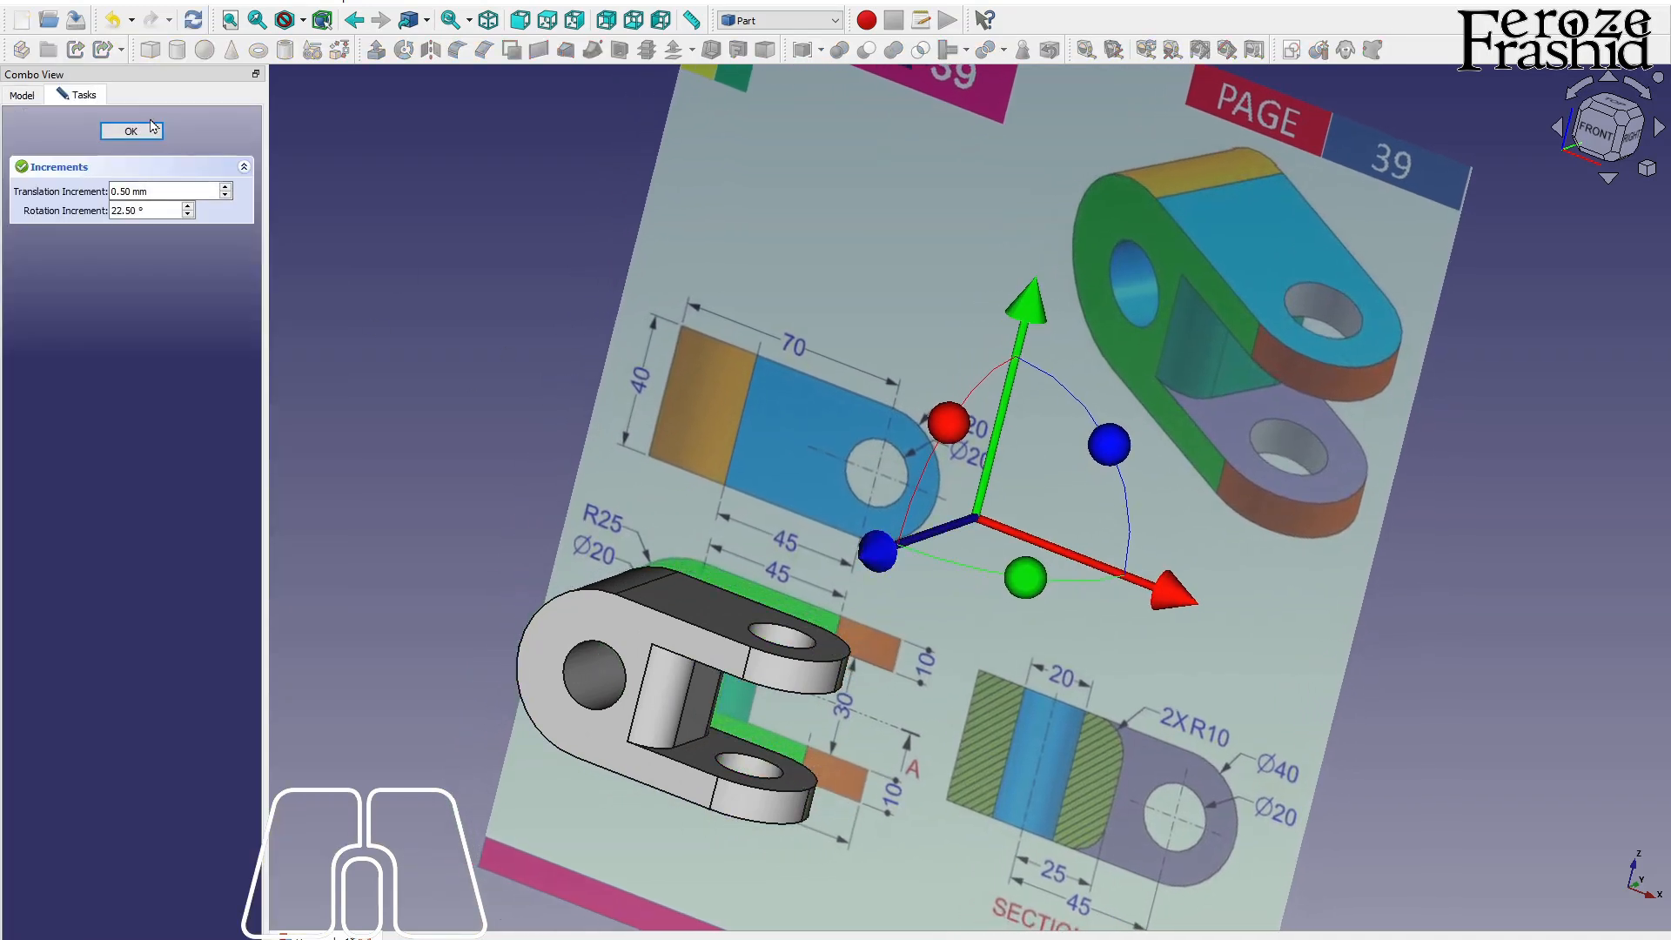
pyautogui.click(154, 129)
pyautogui.moveTo(759, 419); pyautogui.dragTo(1093, 522, button='middle')
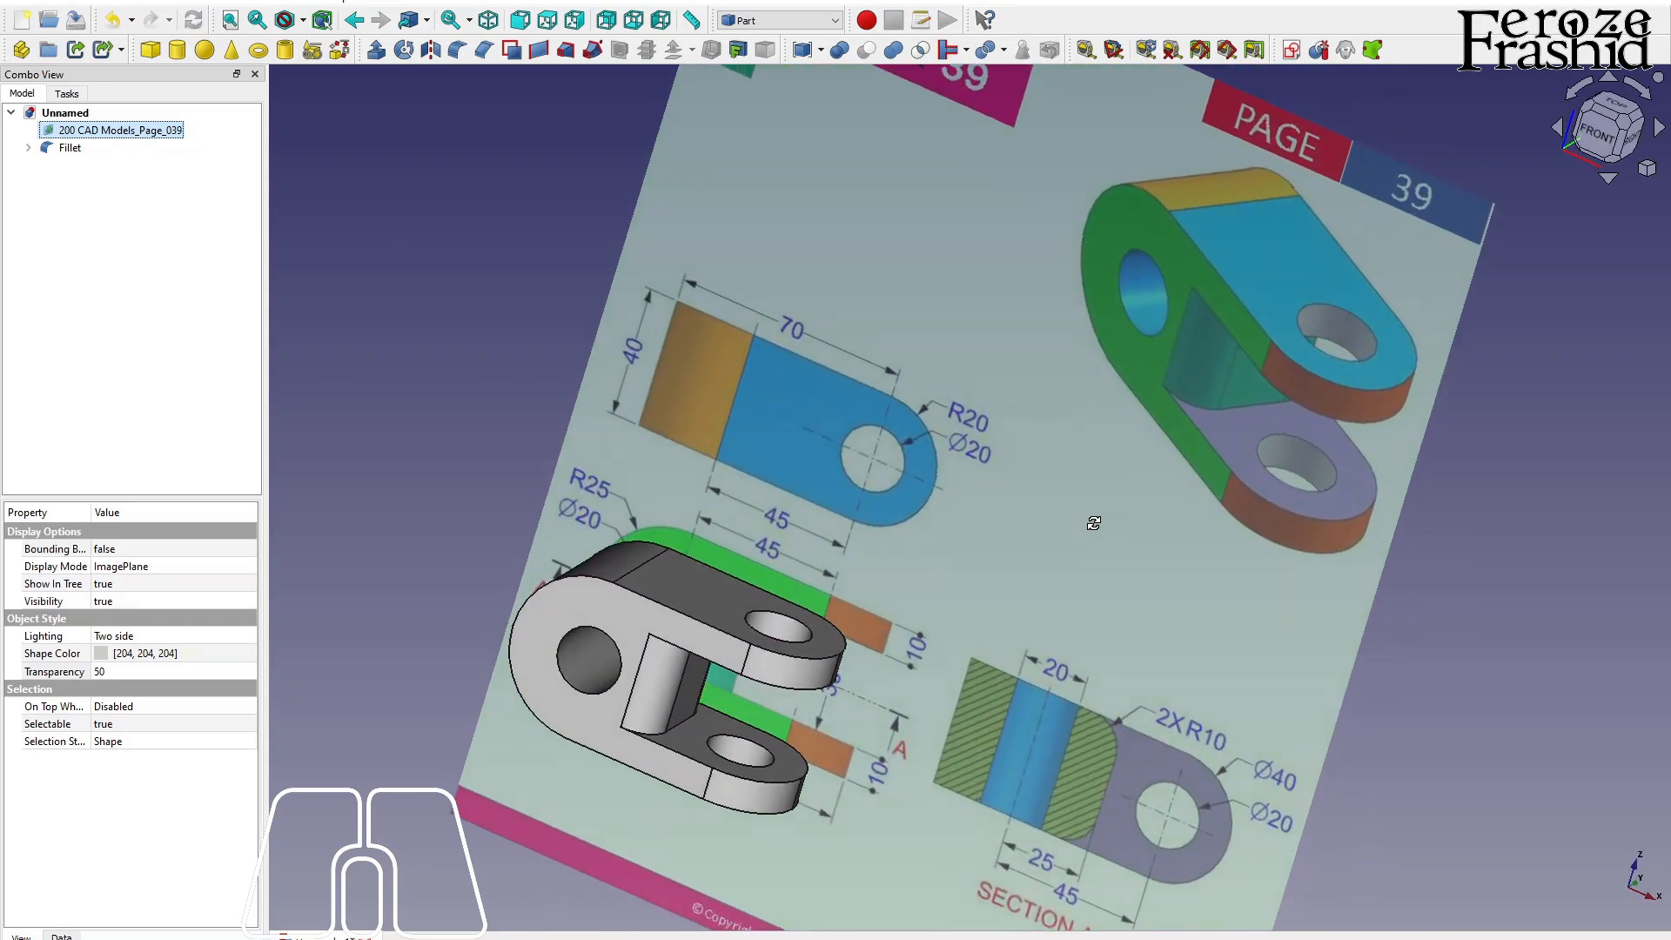
pyautogui.moveTo(1093, 522); pyautogui.dragTo(1131, 527, button='middle')
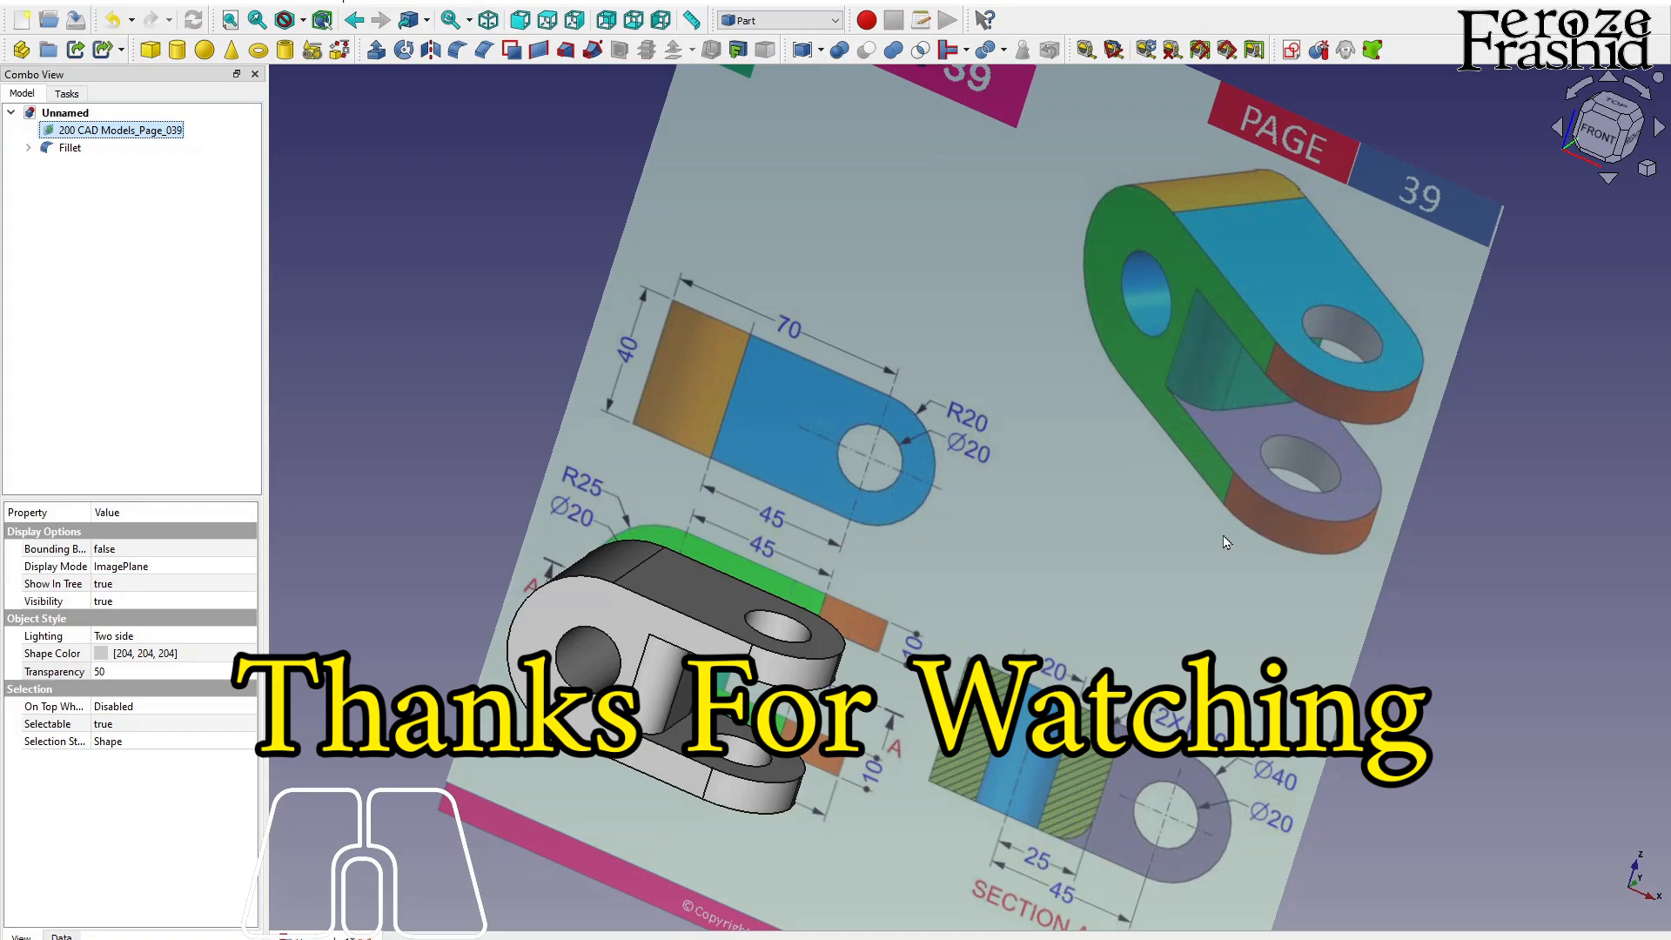